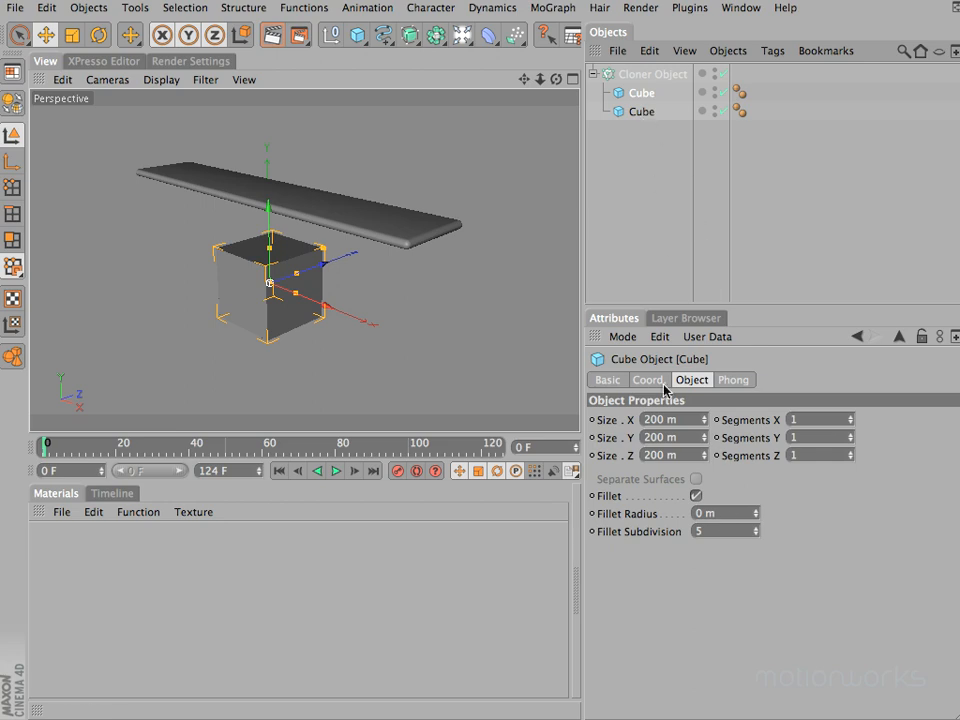
Set the Cloner Object's clone count to 10 and render a preview of the stack in the viewport
{"action": "left_click", "coordinate": [641, 111]}
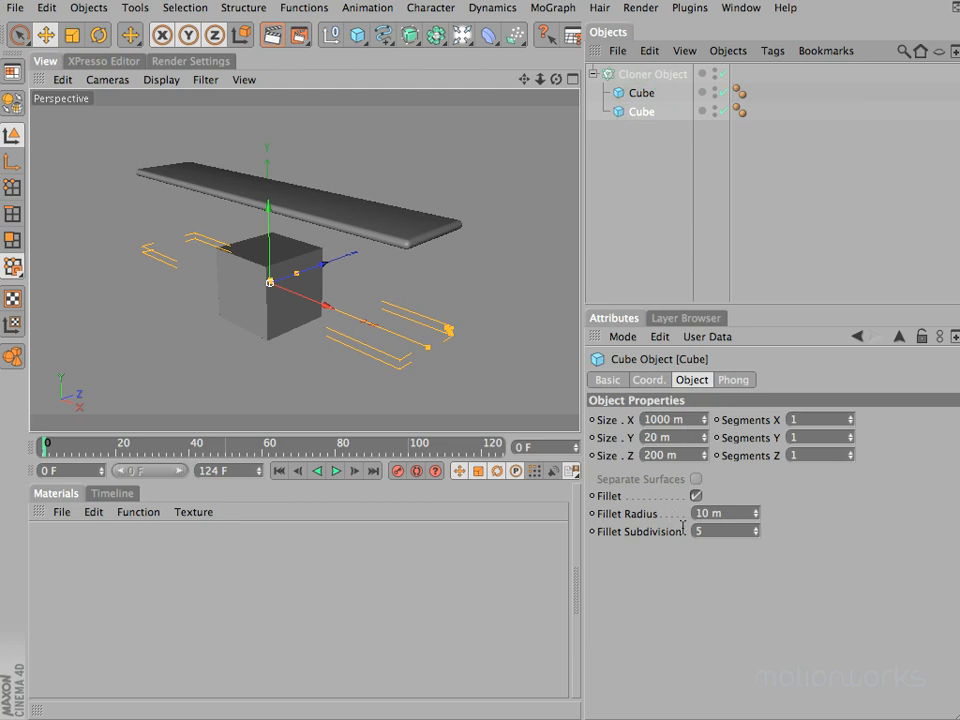
{"action": "left_click", "coordinate": [657, 76]}
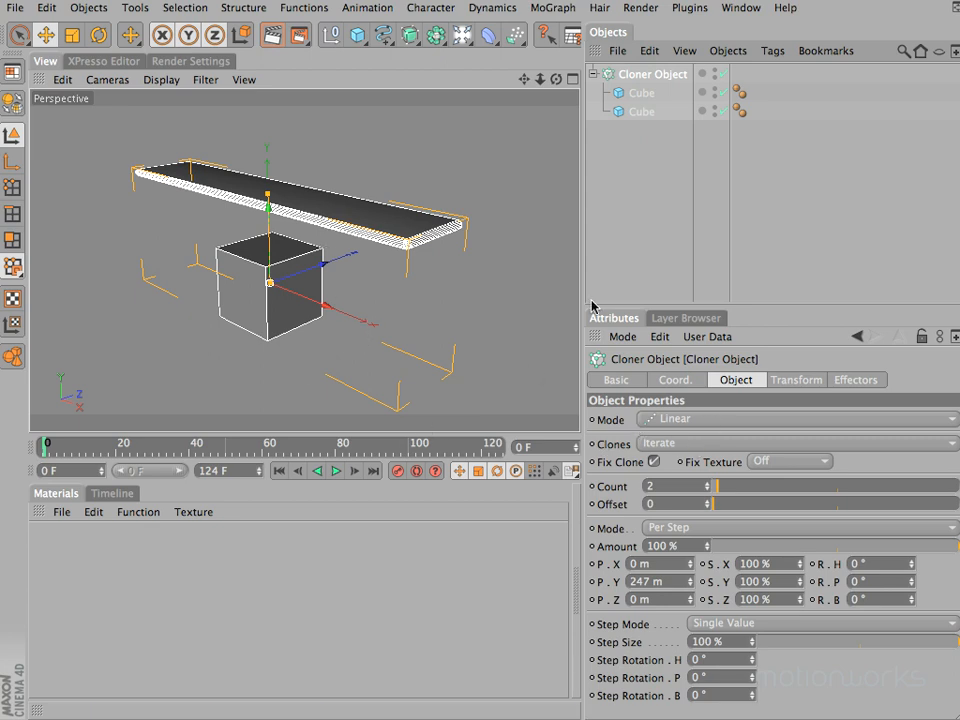
{"action": "left_click_drag", "start_coordinate": [525, 79], "coordinate": [471, 358]}
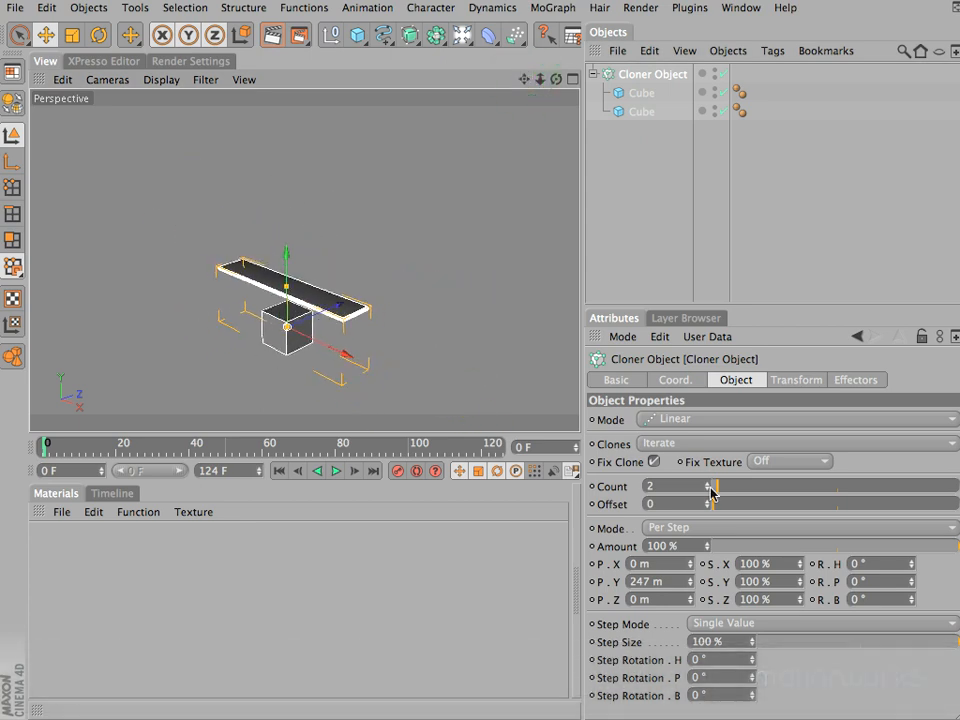
{"action": "mouse_move", "coordinate": [707, 489]}
{"action": "left_mouse_down"}
{"action": "mouse_move", "coordinate": [695, 322]}
{"action": "mouse_move", "coordinate": [707, 489]}
{"action": "left_mouse_up"}
{"action": "mouse_move", "coordinate": [525, 79]}
{"action": "left_mouse_down", "text": "super"}
{"action": "mouse_move", "coordinate": [471, 360]}
{"action": "mouse_move", "coordinate": [524, 86]}
{"action": "left_mouse_up", "text": "super"}
{"action": "left_click_drag", "start_coordinate": [700, 486], "coordinate": [704, 486]}
{"action": "left_click_drag", "start_coordinate": [525, 81], "coordinate": [470, 356]}
{"action": "key", "text": "super+r"}
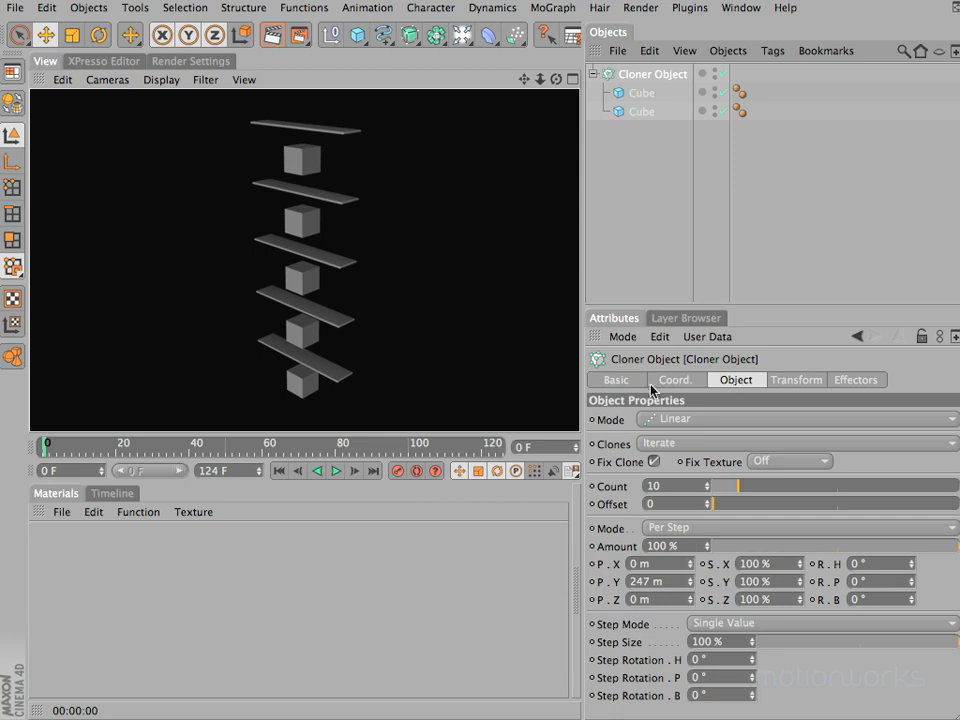
Set the Cloner Object's Clones option to Cluster and toggle the cloner off and on to compare with its source cubes
{"action": "left_click", "coordinate": [677, 447]}
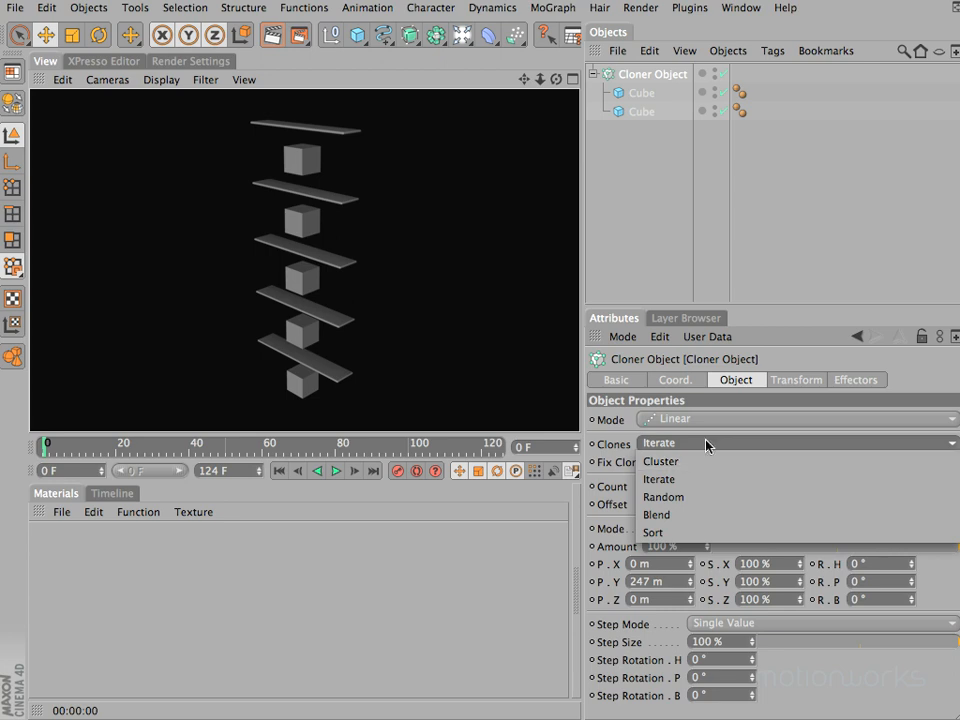
{"action": "left_click", "coordinate": [662, 461]}
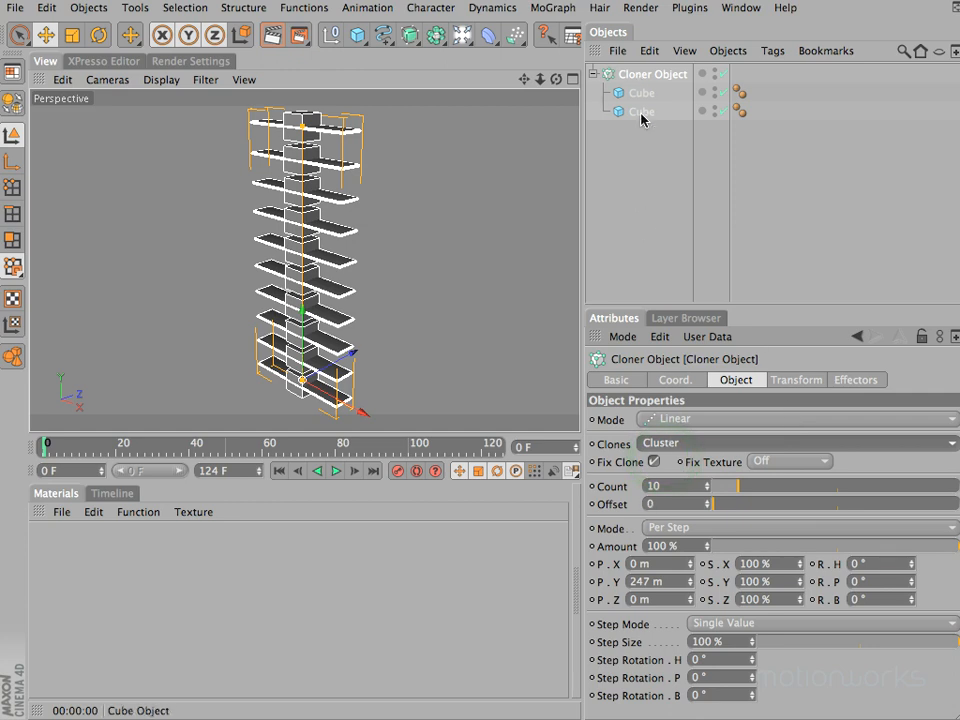
{"action": "left_click", "coordinate": [722, 73]}
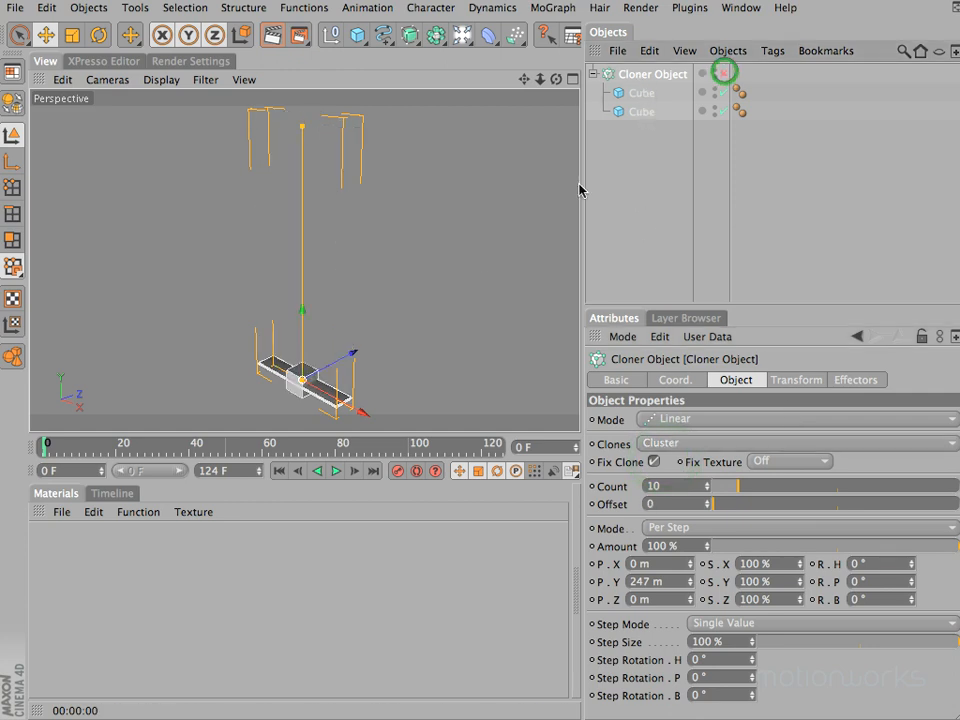
{"action": "left_click", "coordinate": [671, 208]}
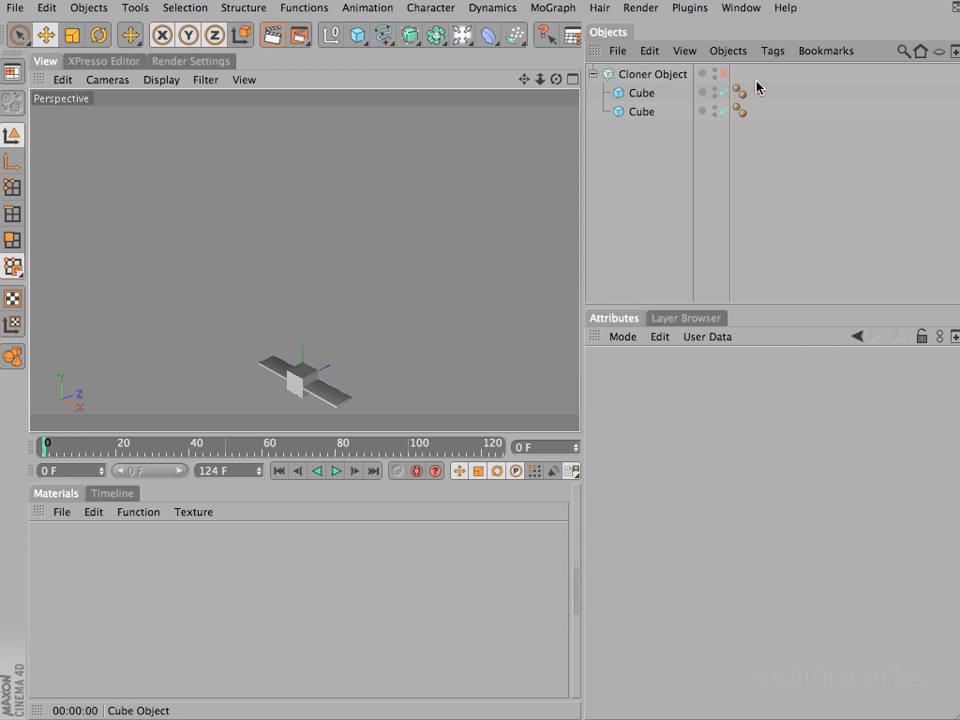
{"action": "left_click", "coordinate": [726, 72]}
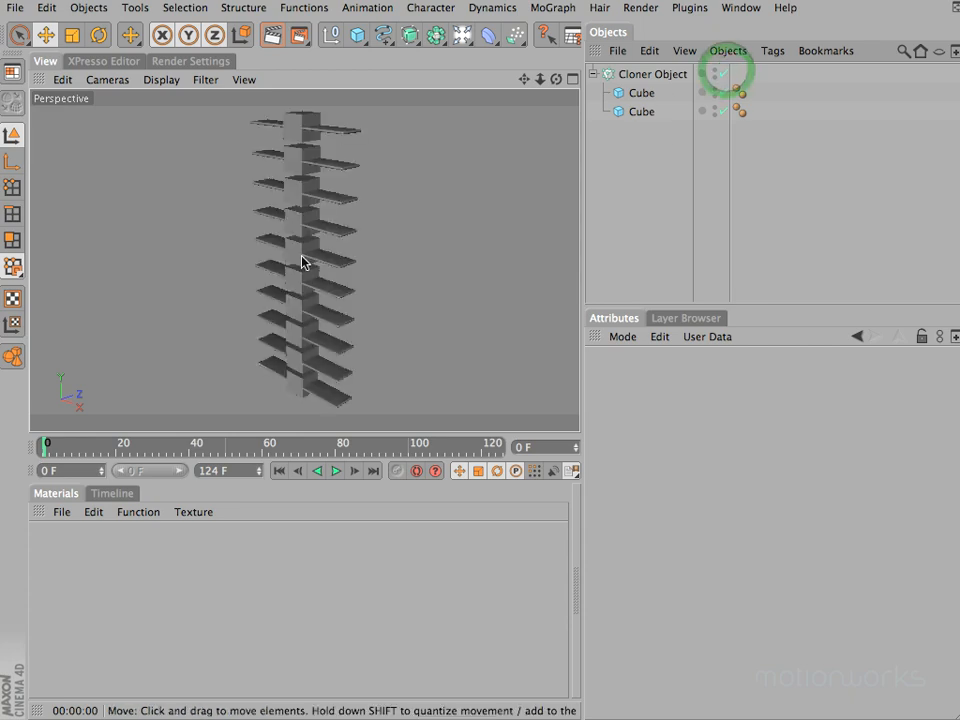
Set the Cloner Object's Clones option to Random and raise the Seed one by one to 123483
{"action": "left_click", "coordinate": [652, 77]}
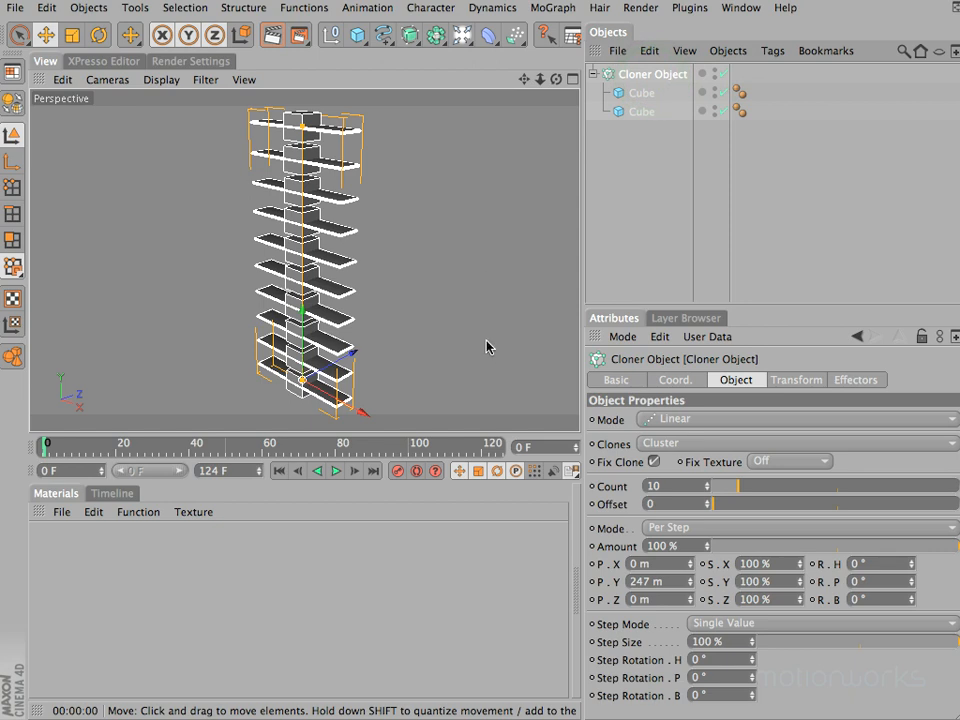
{"action": "left_click", "coordinate": [670, 444]}
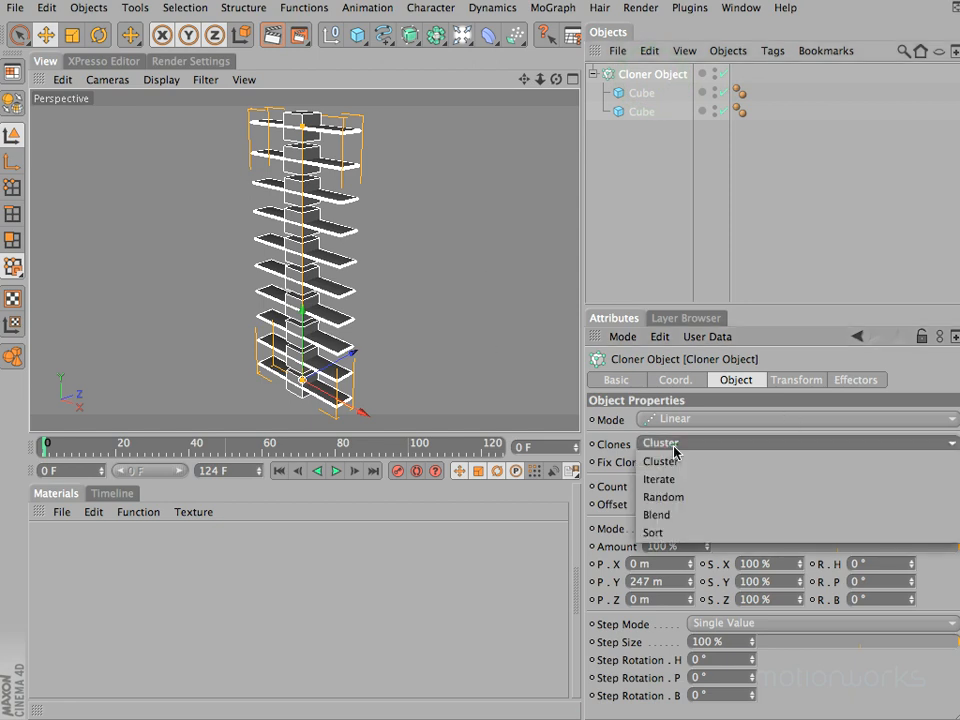
{"action": "left_click", "coordinate": [690, 497]}
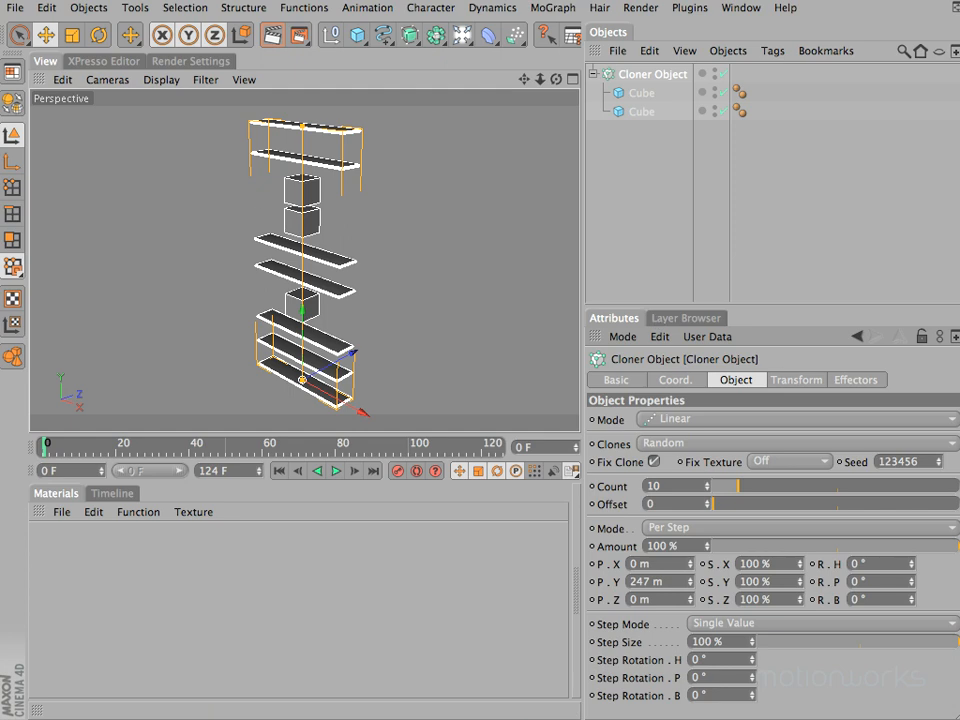
{"action": "left_click", "coordinate": [939, 459]}
{"action": "left_click", "coordinate": [939, 459]}
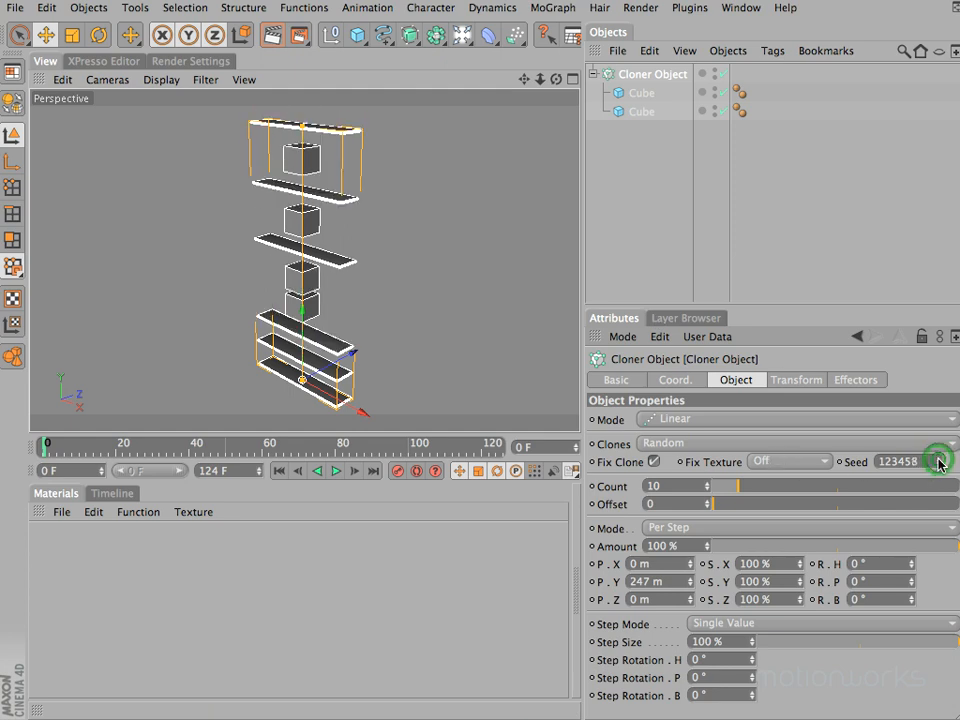
{"action": "left_click", "coordinate": [939, 459]}
{"action": "left_click", "coordinate": [939, 459]}
{"action": "left_click", "coordinate": [939, 459]}
{"action": "left_click", "coordinate": [939, 459]}
{"action": "left_click", "coordinate": [939, 459]}
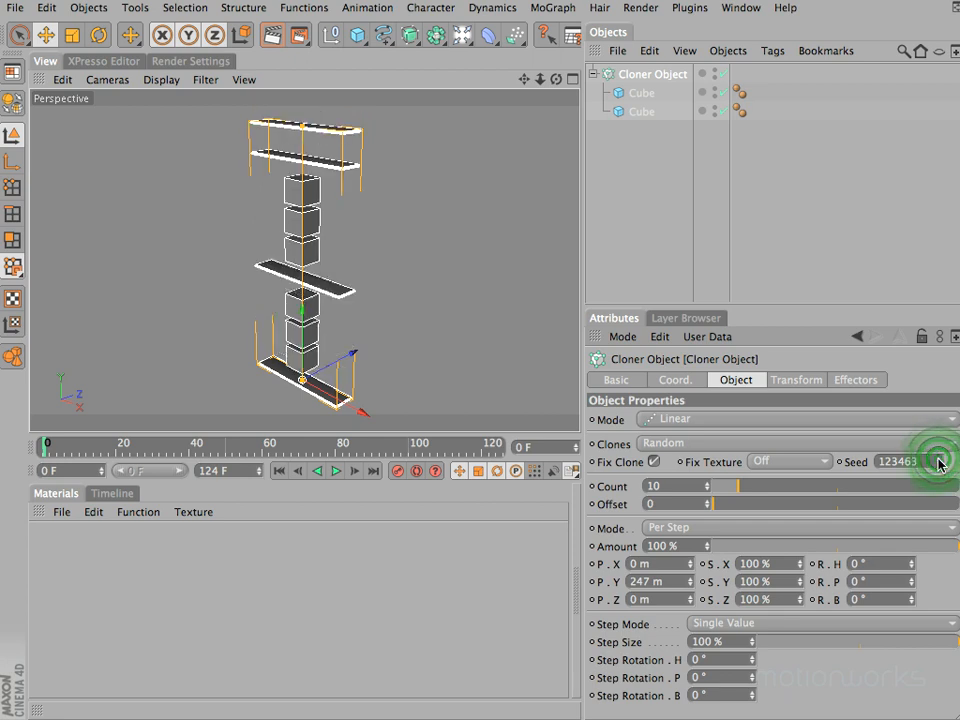
{"action": "left_click", "coordinate": [939, 459]}
{"action": "left_click", "coordinate": [939, 459]}
{"action": "left_click", "coordinate": [939, 460]}
{"action": "left_click", "coordinate": [939, 460]}
{"action": "left_click", "coordinate": [939, 460]}
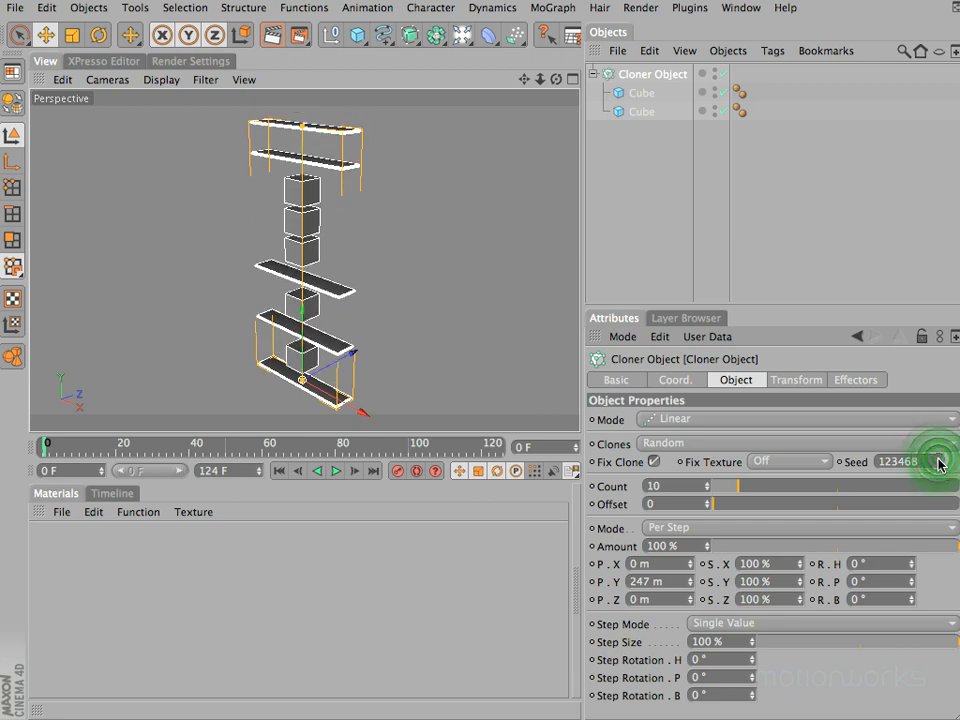
{"action": "left_click", "coordinate": [939, 460]}
{"action": "left_click", "coordinate": [939, 460]}
{"action": "left_click", "coordinate": [939, 460]}
{"action": "left_click", "coordinate": [939, 460]}
{"action": "left_click", "coordinate": [939, 460]}
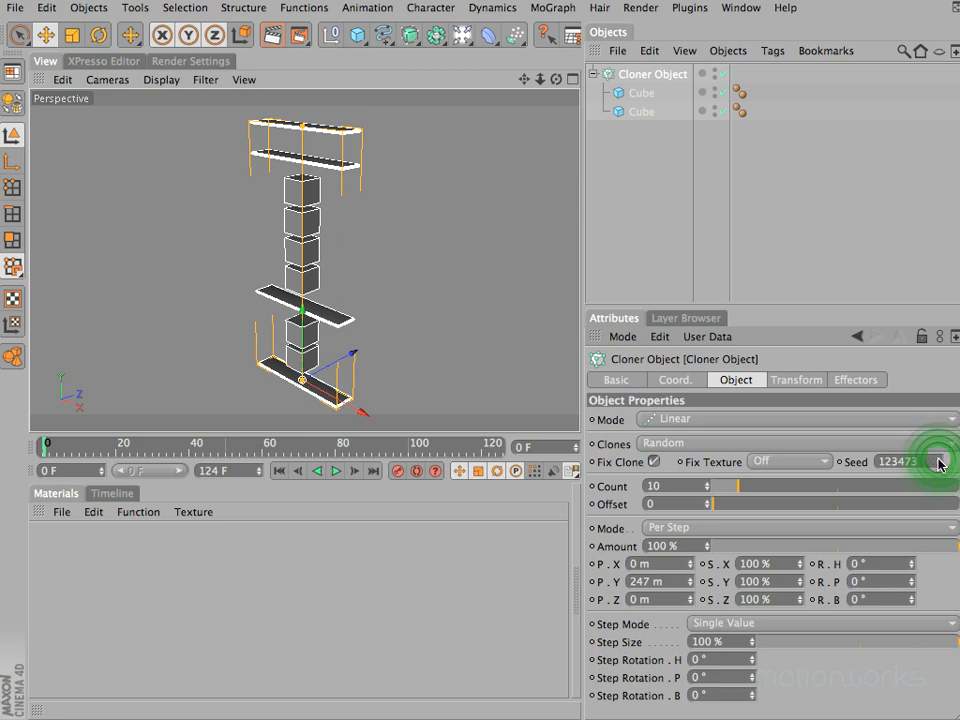
{"action": "left_click", "coordinate": [939, 460]}
{"action": "left_click", "coordinate": [939, 460]}
{"action": "left_click", "coordinate": [939, 460]}
{"action": "left_click", "coordinate": [939, 460]}
{"action": "left_click", "coordinate": [939, 460]}
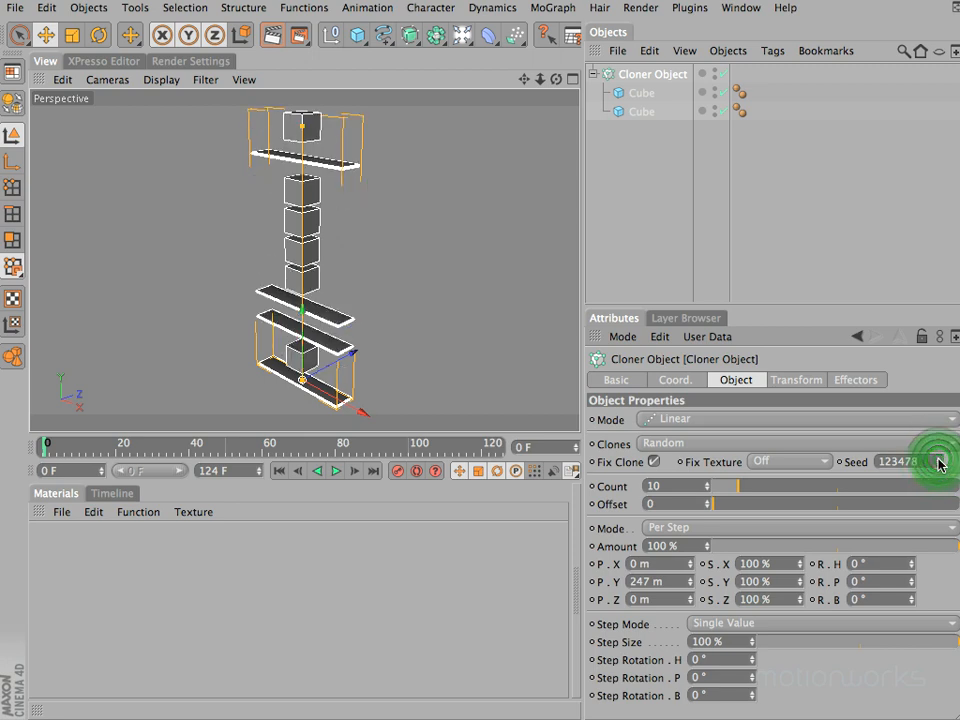
{"action": "left_click", "coordinate": [939, 460]}
{"action": "left_click", "coordinate": [939, 460]}
{"action": "left_click", "coordinate": [939, 460]}
{"action": "left_click", "coordinate": [939, 460]}
{"action": "left_click", "coordinate": [939, 460]}
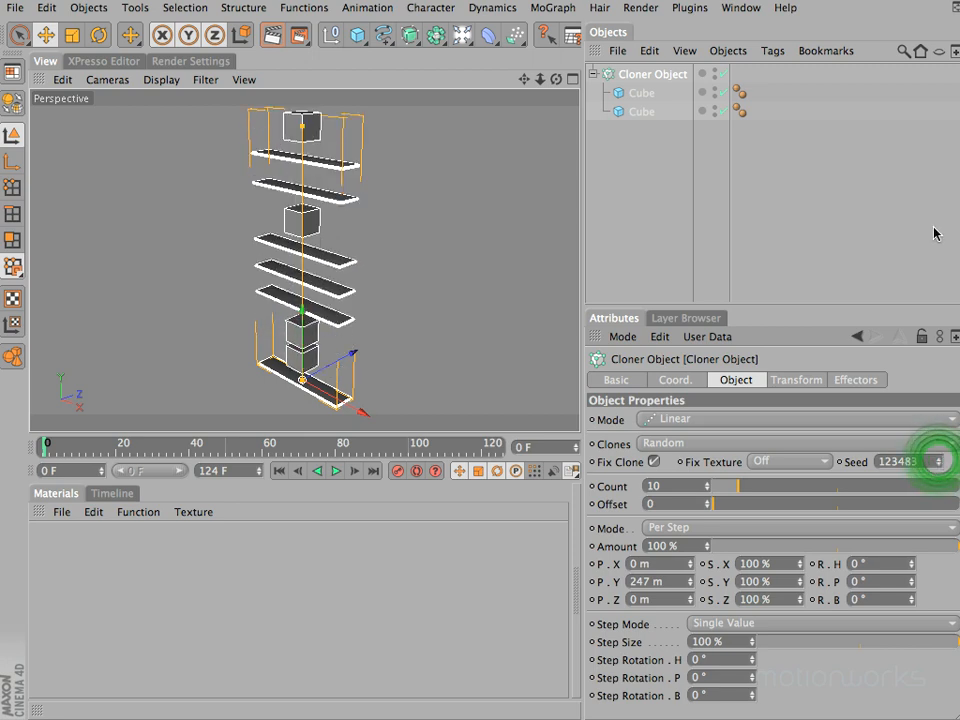
Try the Sort option for the Cloner Object's clones and change it to Blend
{"action": "left_click", "coordinate": [673, 444]}
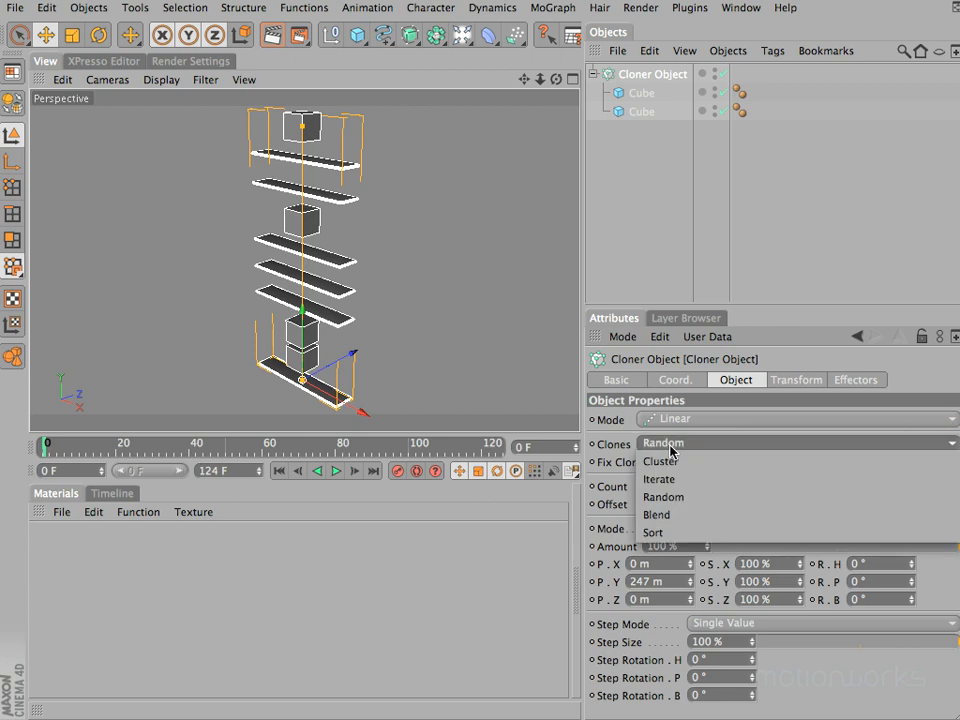
{"action": "left_click", "coordinate": [656, 533]}
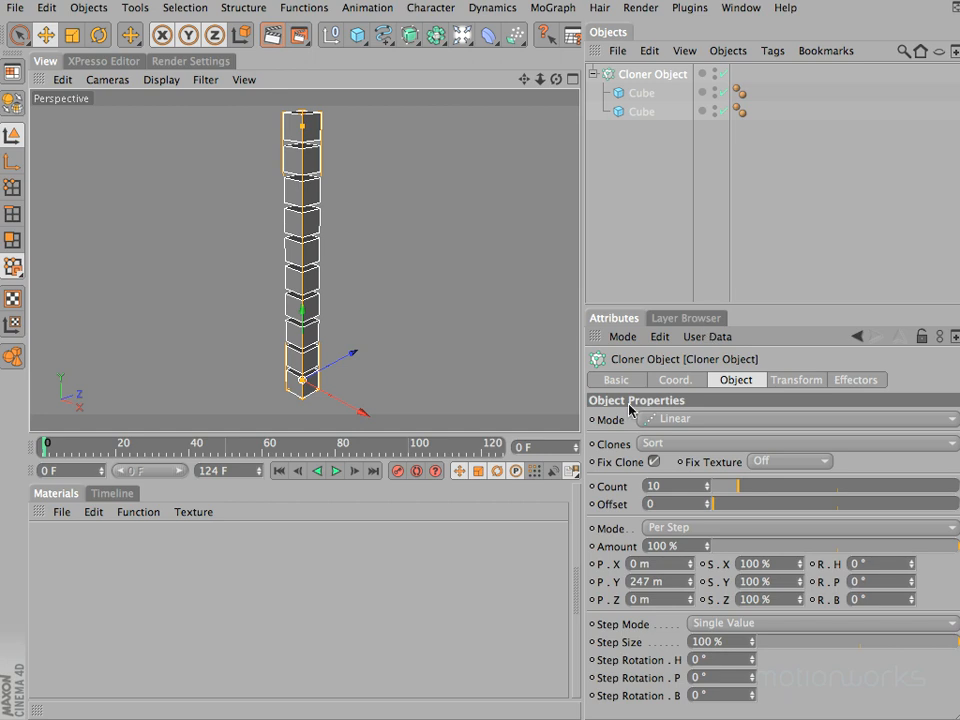
{"action": "left_click", "coordinate": [661, 443]}
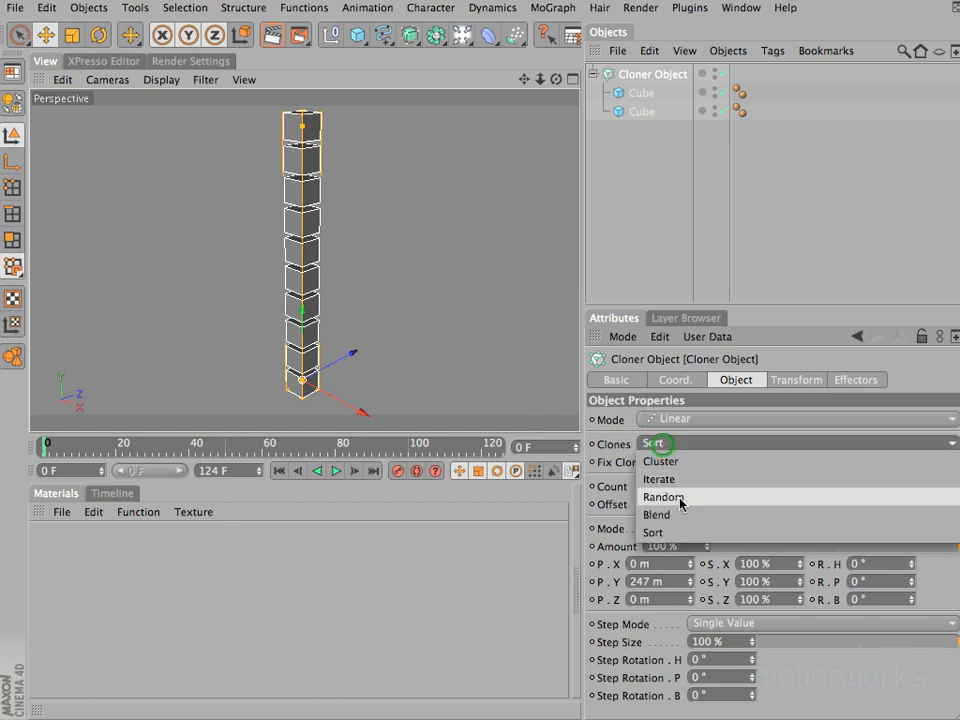
{"action": "left_click", "coordinate": [668, 514]}
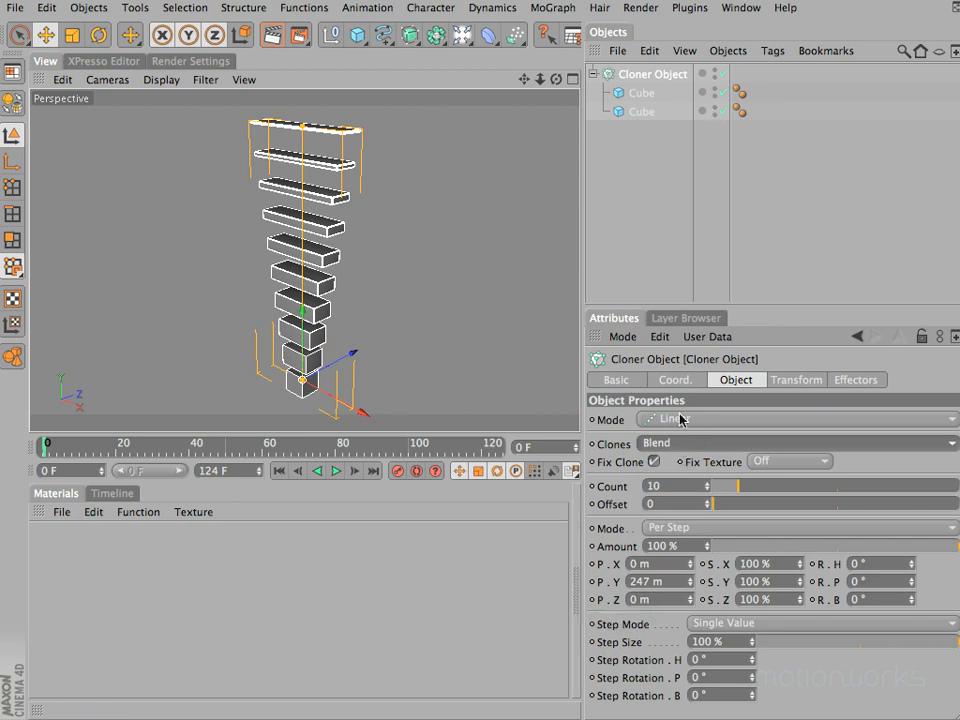
Review the size and fillet properties of both child cubes and set the Cloner Object's P.Y spacing to 0 m
{"action": "left_click", "coordinate": [632, 95]}
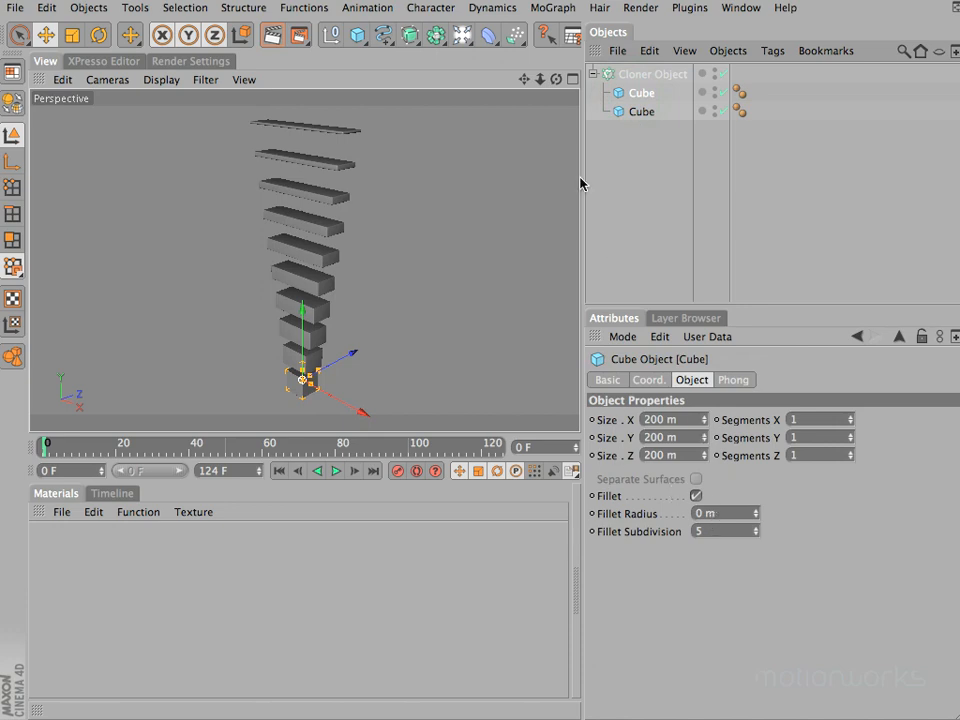
{"action": "left_click", "coordinate": [638, 111]}
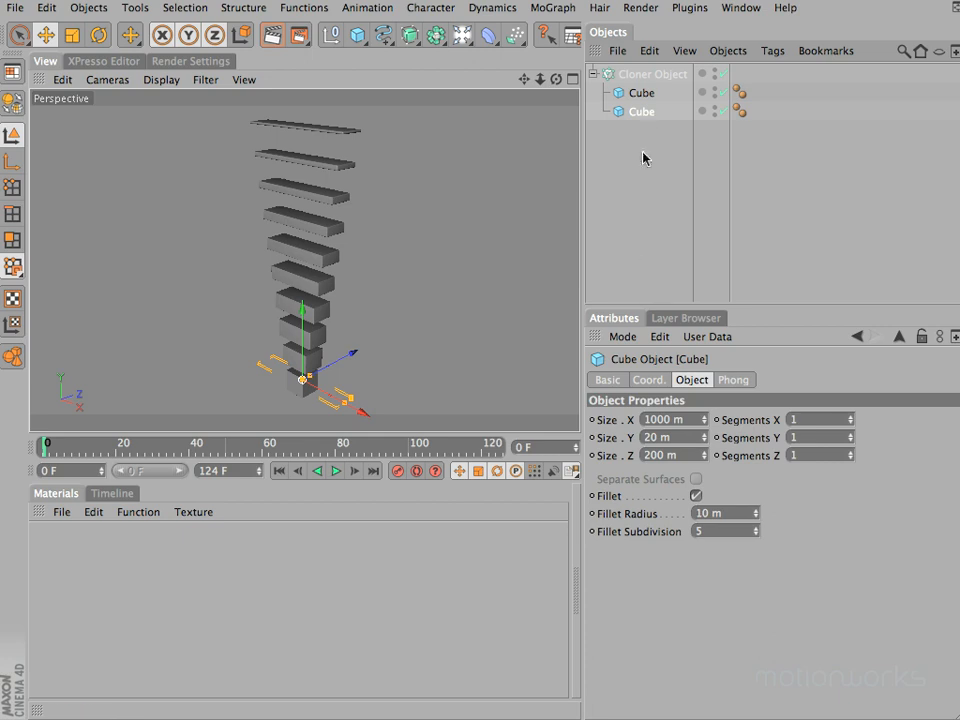
{"action": "left_click", "coordinate": [645, 75]}
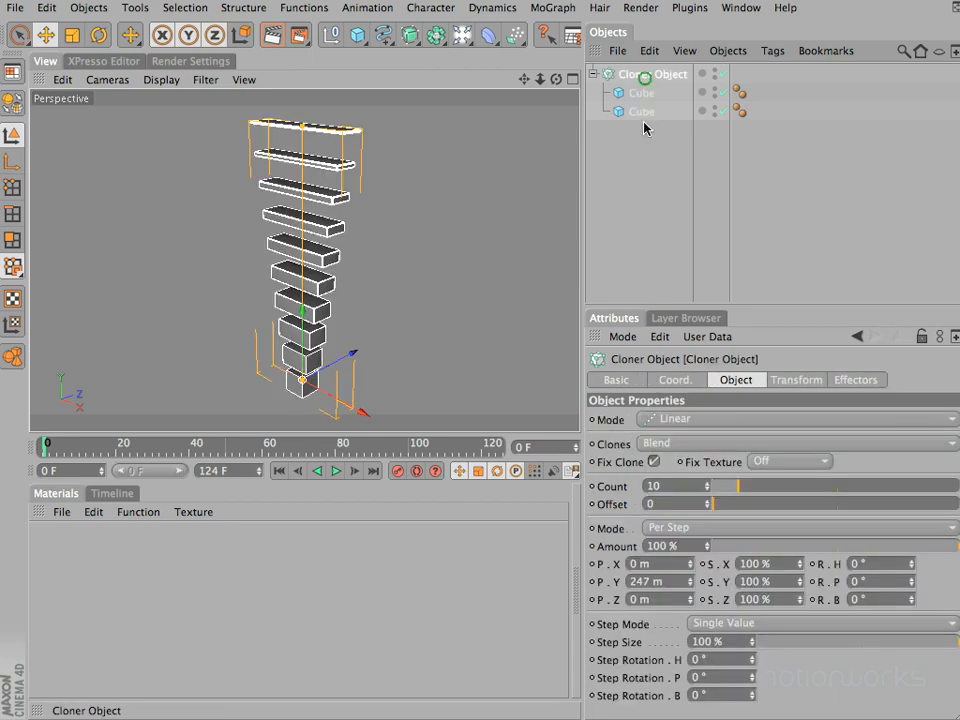
{"action": "left_click", "coordinate": [664, 582]}
{"action": "type", "text": "0"}
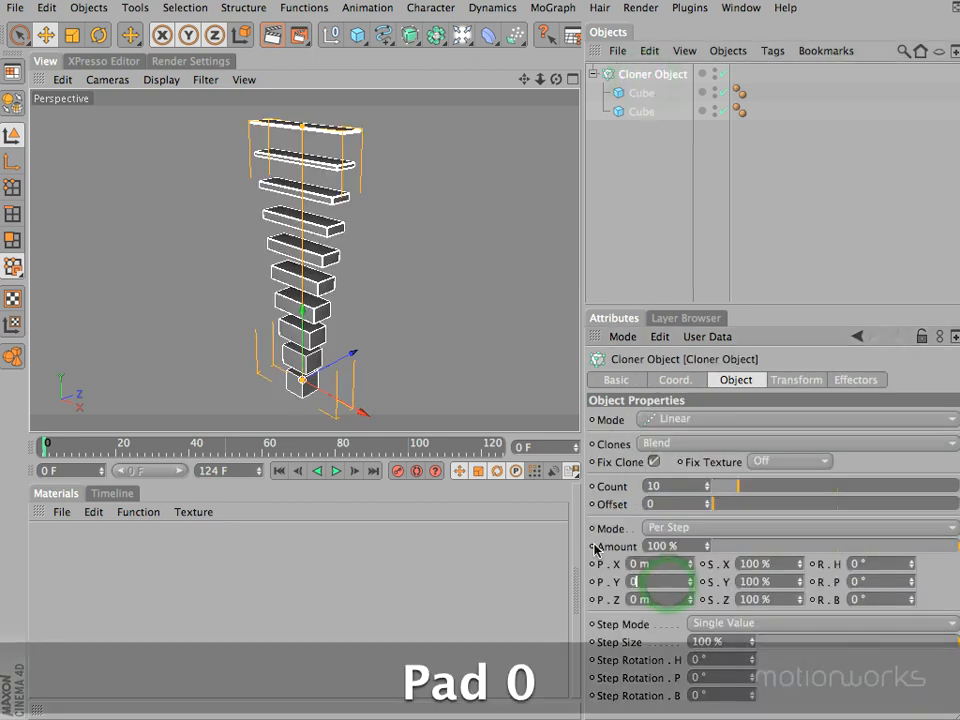
{"action": "key", "text": "Return"}
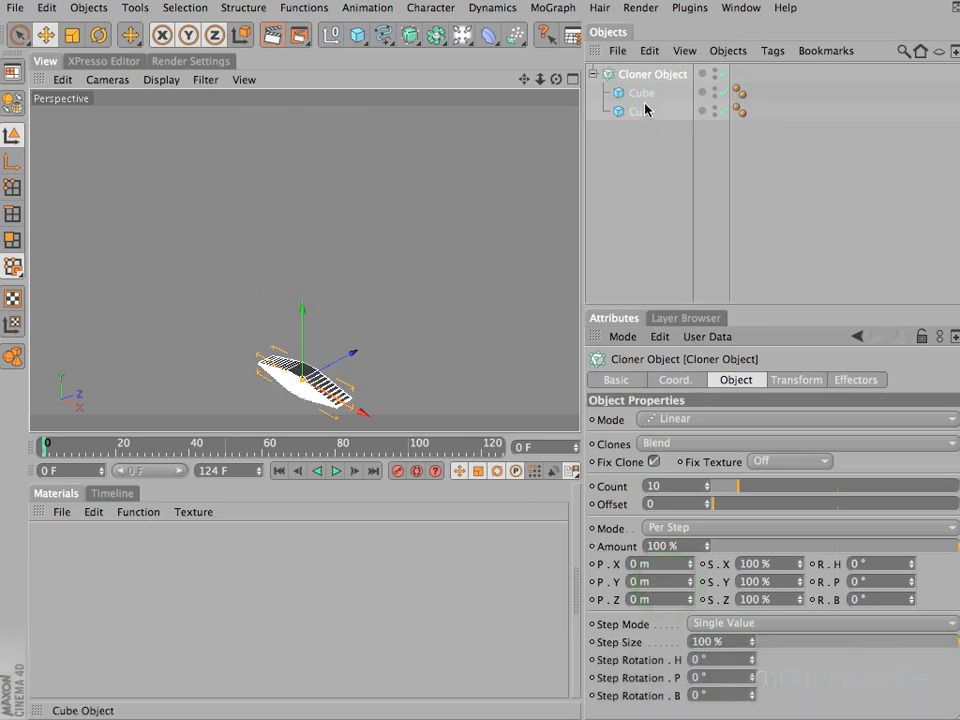
Try moving the flat second cube away along its Z axis with Fix Clone enabled, and undo the move
{"action": "left_click", "coordinate": [641, 111]}
{"action": "left_click_drag", "start_coordinate": [522, 78], "coordinate": [482, 82], "text": "super"}
{"action": "left_click_drag", "start_coordinate": [354, 321], "coordinate": [514, 243]}
{"action": "left_click_drag", "start_coordinate": [470, 357], "coordinate": [354, 326]}
{"action": "key", "text": "super+z"}
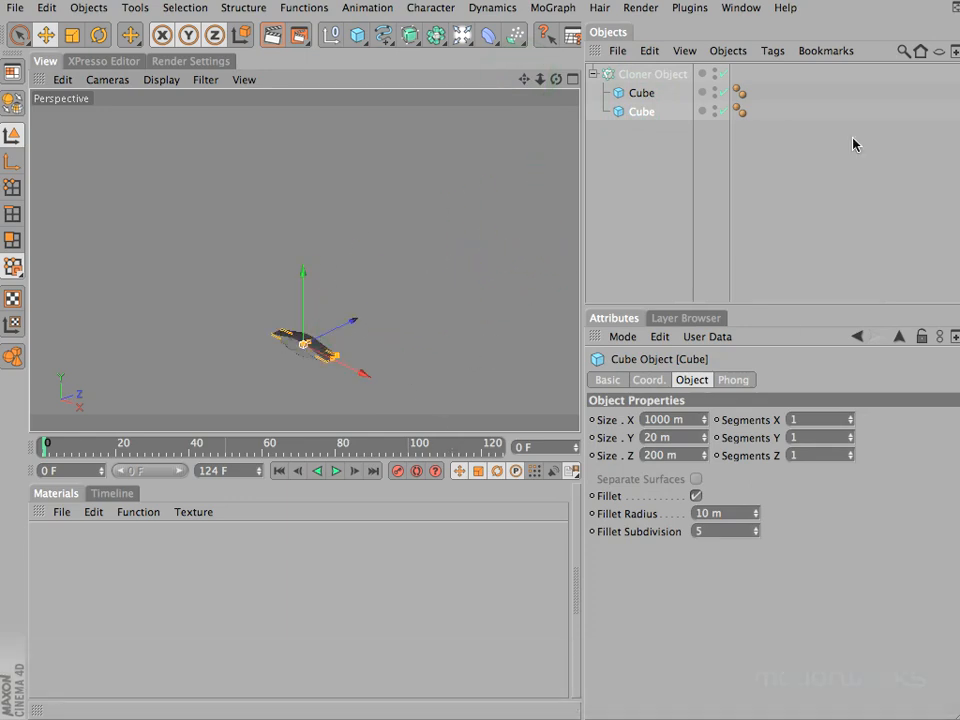
Disable Fix Clone on the Cloner Object and move the flat second cube far away from the first along Z
{"action": "left_click", "coordinate": [664, 77]}
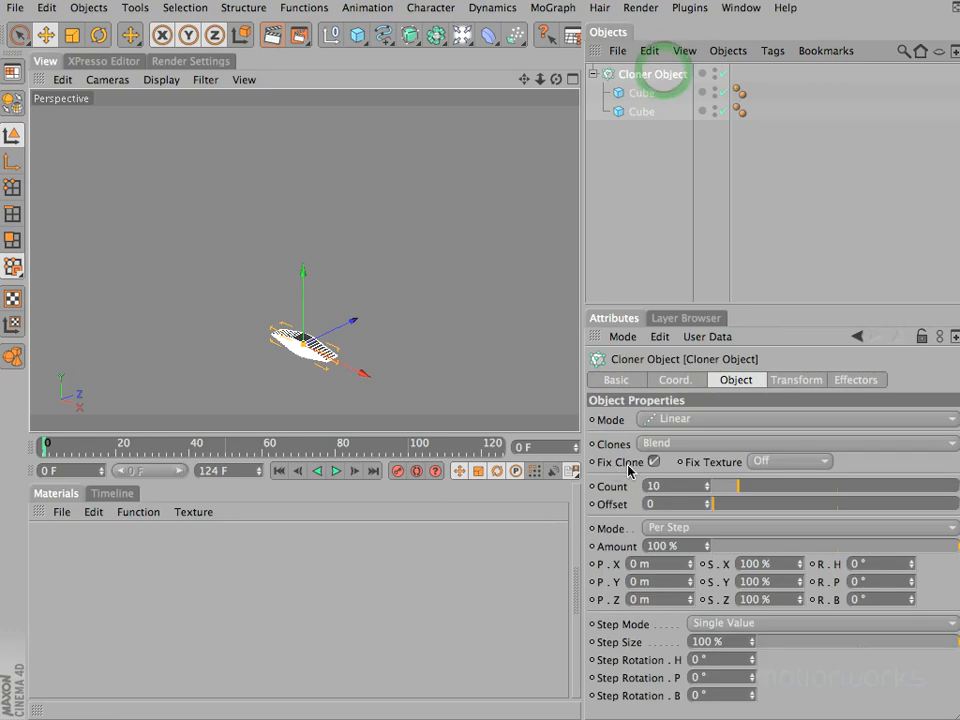
{"action": "left_click", "coordinate": [655, 462]}
{"action": "left_click", "coordinate": [643, 112]}
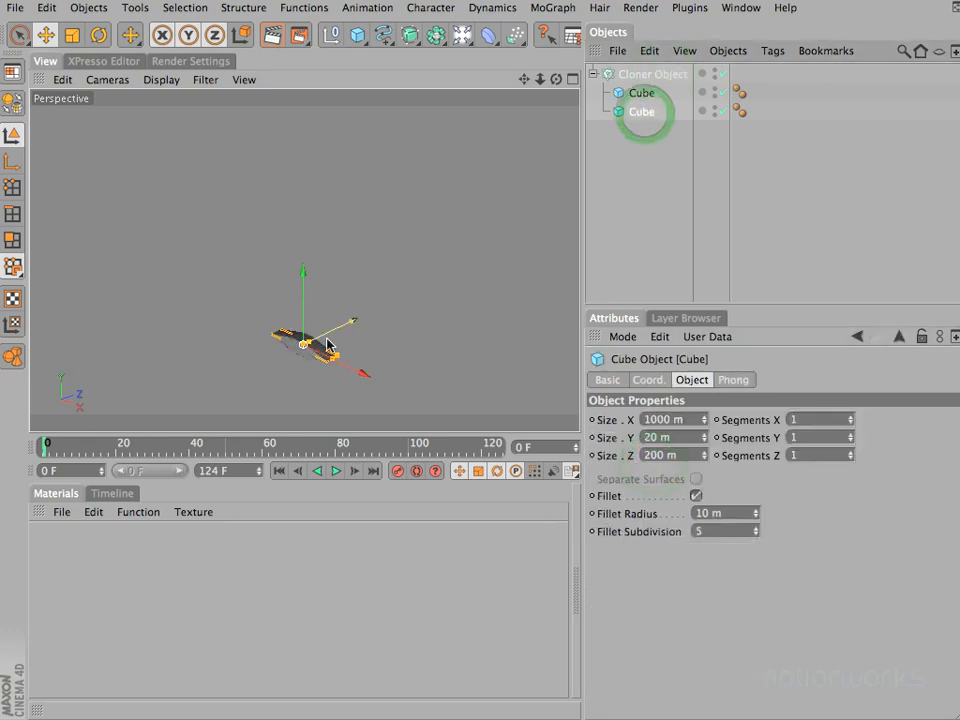
{"action": "left_click_drag", "start_coordinate": [467, 354], "coordinate": [469, 358]}
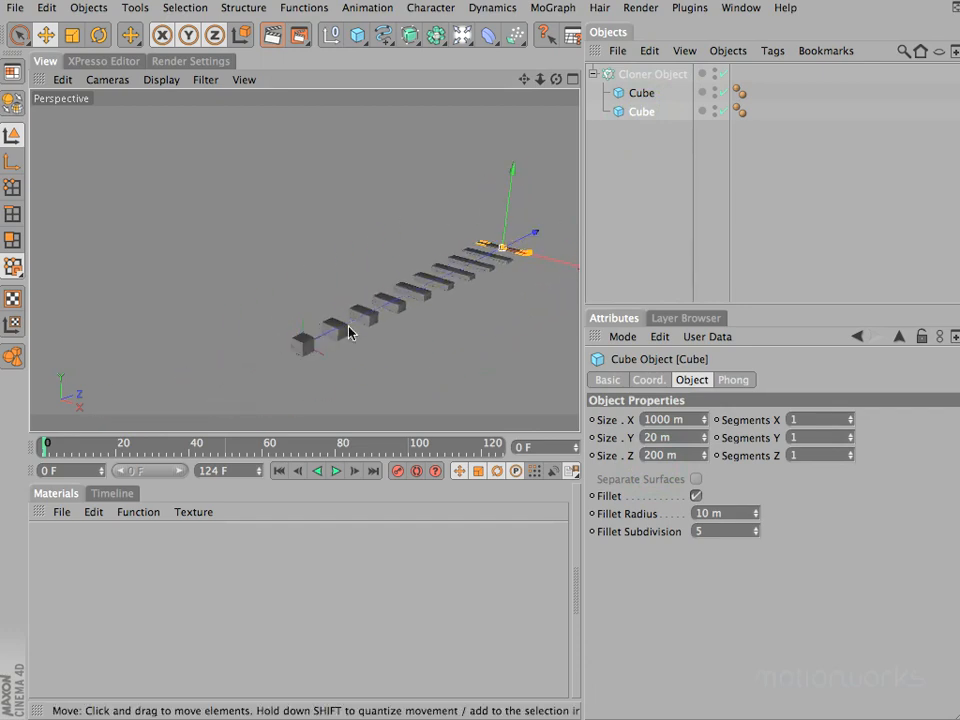
Rotate the flat second cube about half a turn around its Z axis to twist the blended clones
{"action": "key", "text": "r"}
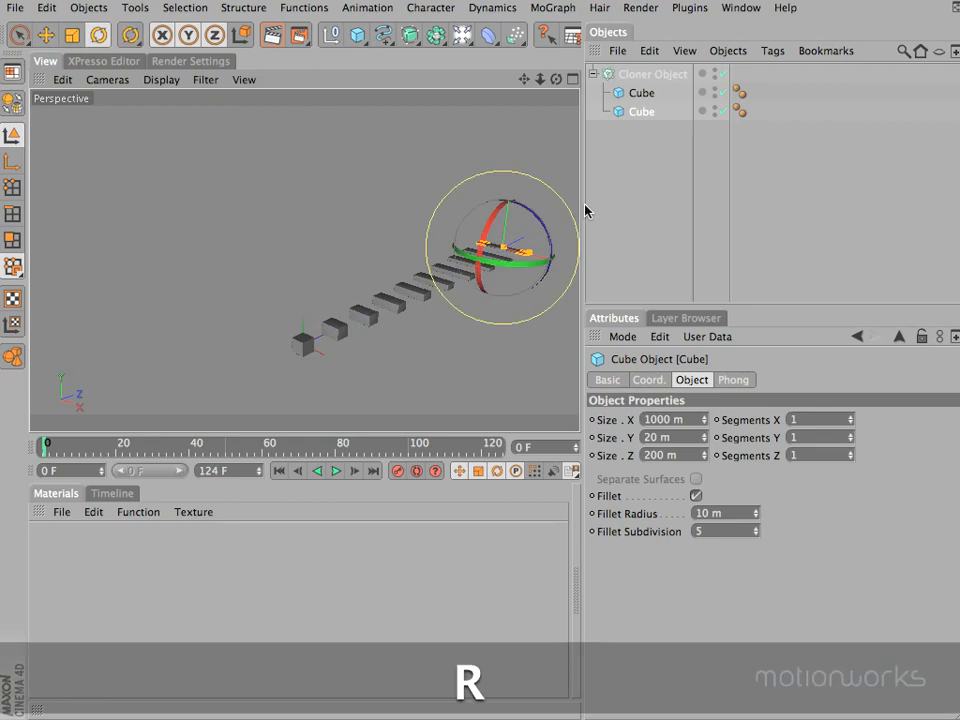
{"action": "mouse_move", "coordinate": [549, 229]}
{"action": "left_mouse_down"}
{"action": "mouse_move", "coordinate": [497, 189]}
{"action": "mouse_move", "coordinate": [454, 189]}
{"action": "mouse_move", "coordinate": [441, 220]}
{"action": "mouse_move", "coordinate": [440, 274]}
{"action": "left_mouse_up"}
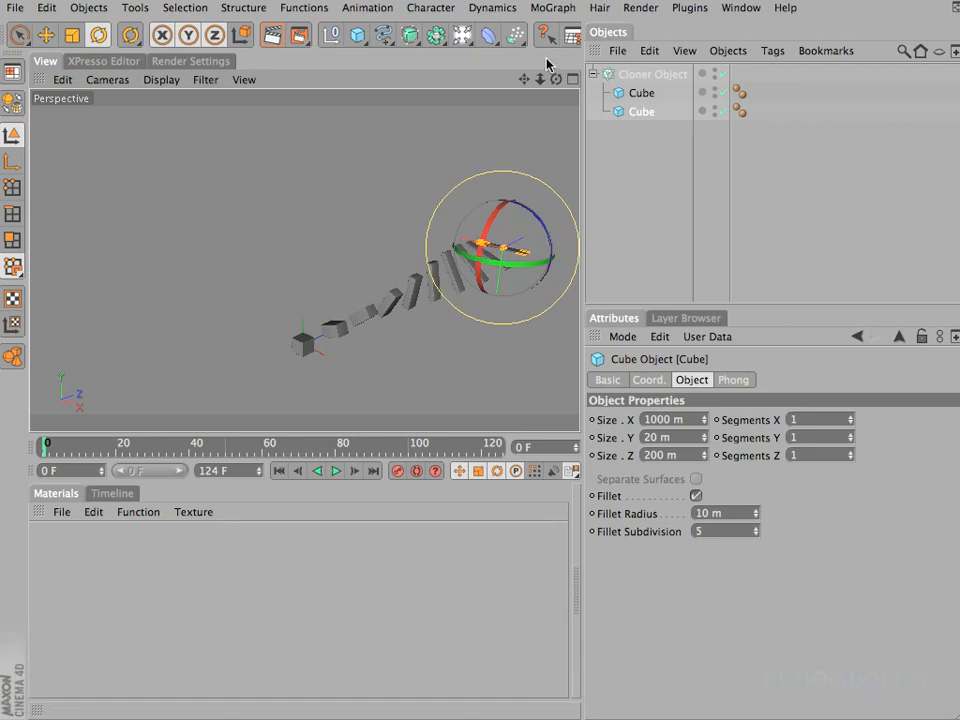
{"action": "left_click_drag", "start_coordinate": [523, 80], "coordinate": [469, 350]}
{"action": "left_click_drag", "start_coordinate": [558, 81], "coordinate": [469, 352]}
{"action": "left_click_drag", "start_coordinate": [523, 81], "coordinate": [470, 356], "text": "super"}
Duplicate the Cloner Object below the original in the hierarchy and delete the copy's child cubes
{"action": "left_click", "coordinate": [623, 177]}
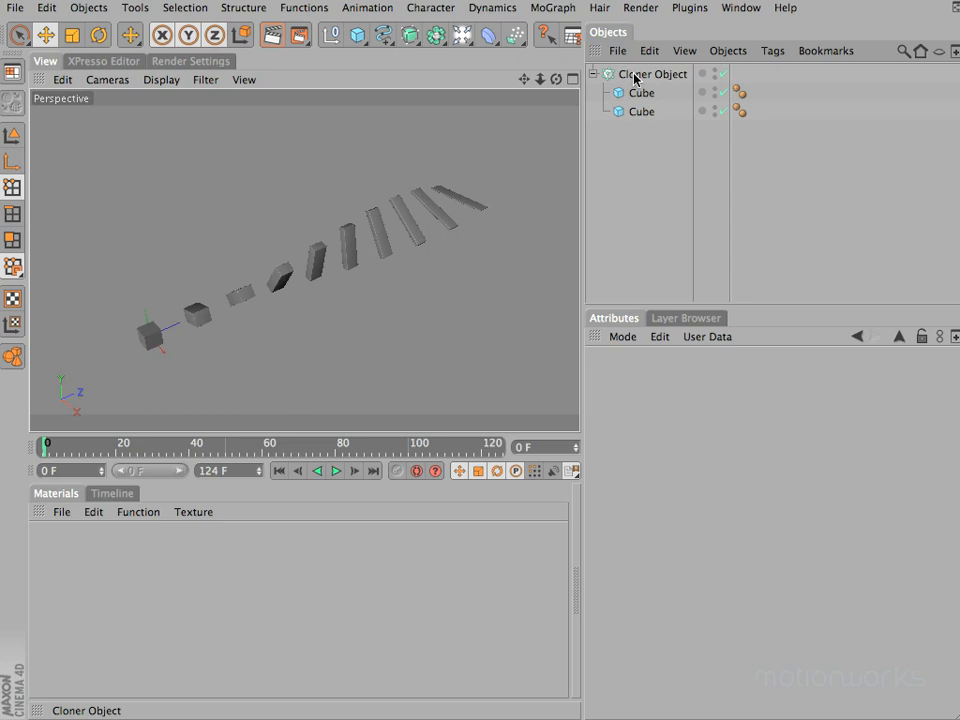
{"action": "left_click_drag", "start_coordinate": [634, 79], "coordinate": [636, 155]}
{"action": "key", "text": "BackSpace"}
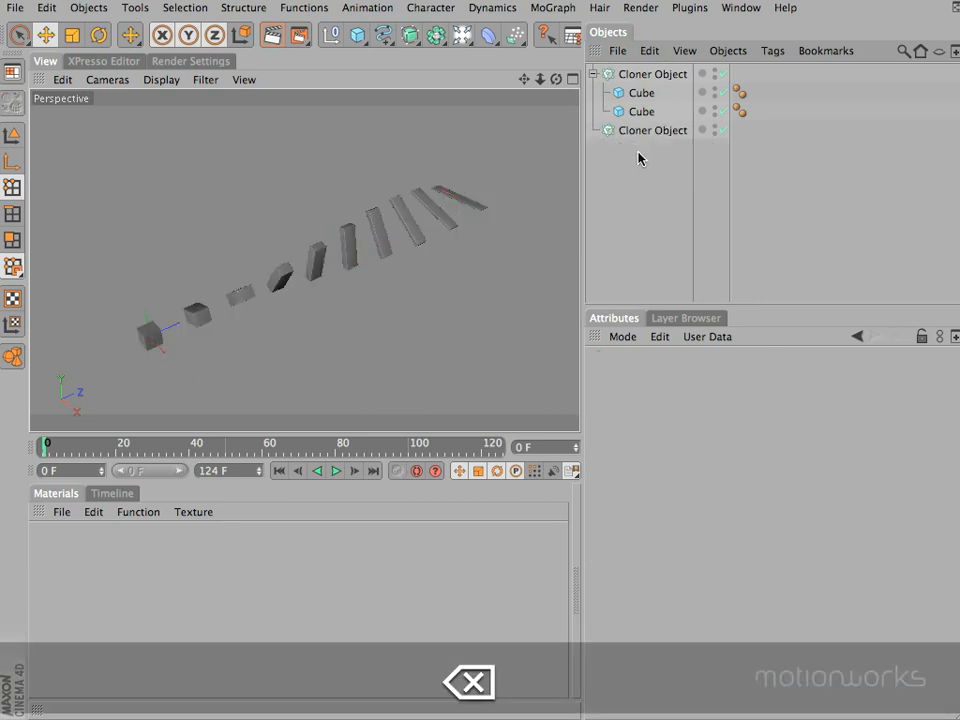
Add a light to the scene and set its type to Spot
{"action": "left_click", "coordinate": [461, 35]}
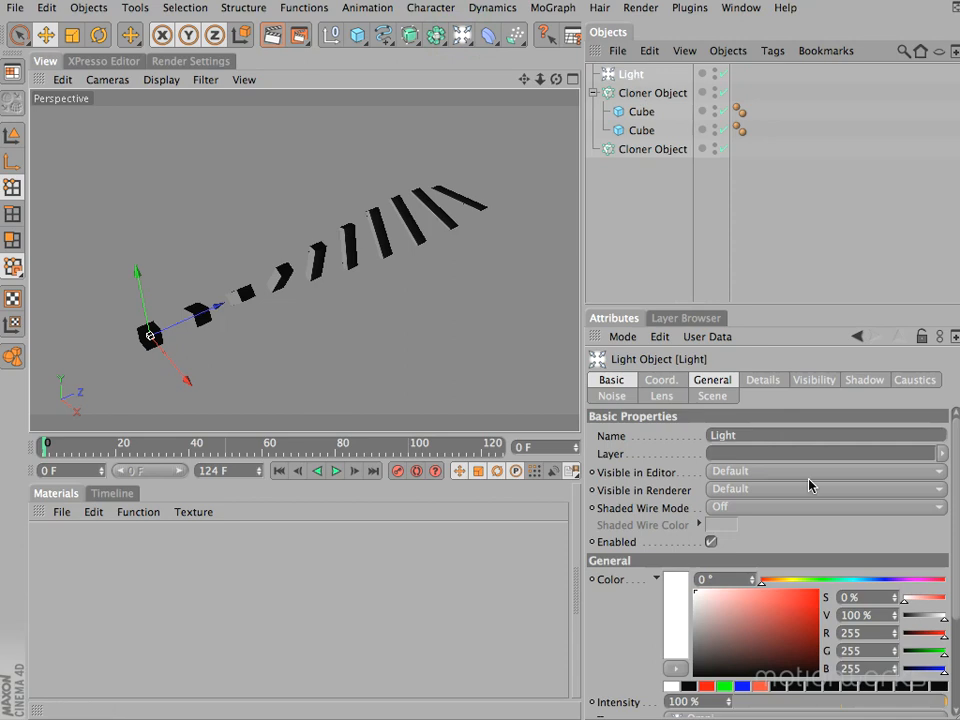
{"action": "left_click", "coordinate": [657, 579]}
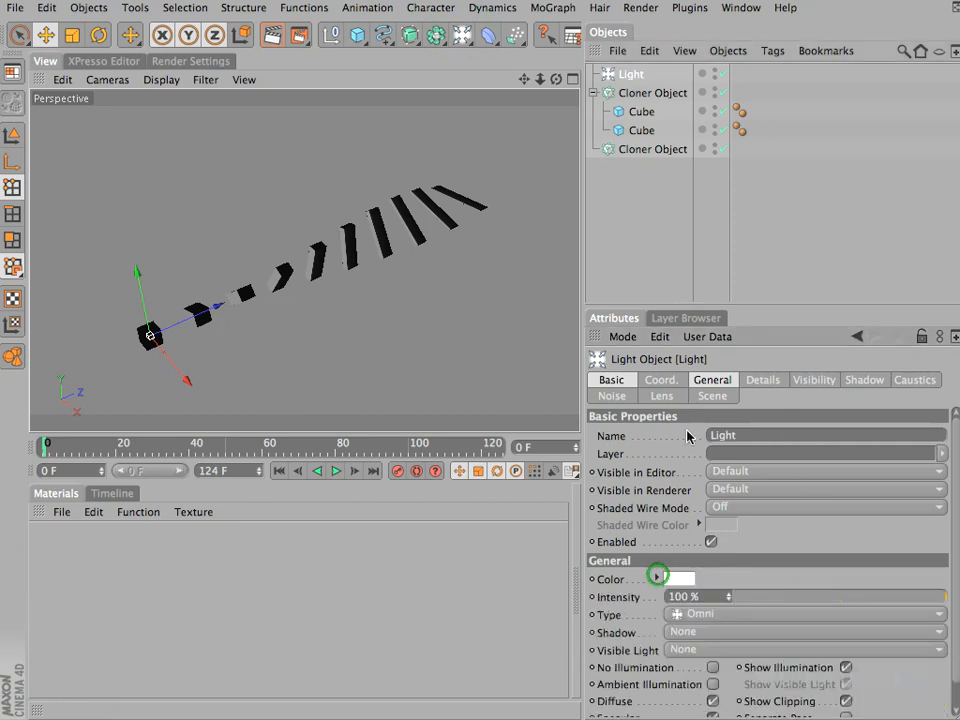
{"action": "left_click", "coordinate": [712, 380]}
{"action": "left_click_drag", "start_coordinate": [731, 466], "coordinate": [722, 506]}
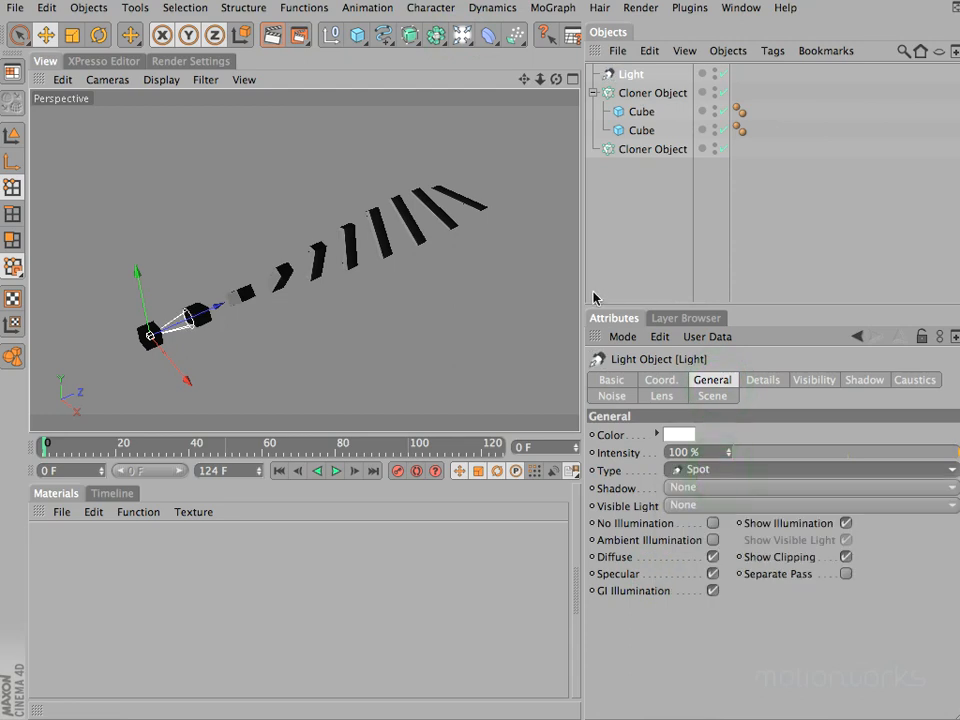
Rotate the spot light to point straight down and make it a child of the empty second Cloner Object
{"action": "key", "text": "r"}
{"action": "mouse_move", "coordinate": [116, 321]}
{"action": "left_mouse_down", "text": "shift"}
{"action": "mouse_move", "coordinate": [105, 319]}
{"action": "mouse_move", "coordinate": [175, 316]}
{"action": "mouse_move", "coordinate": [135, 318]}
{"action": "left_mouse_up", "text": "shift"}
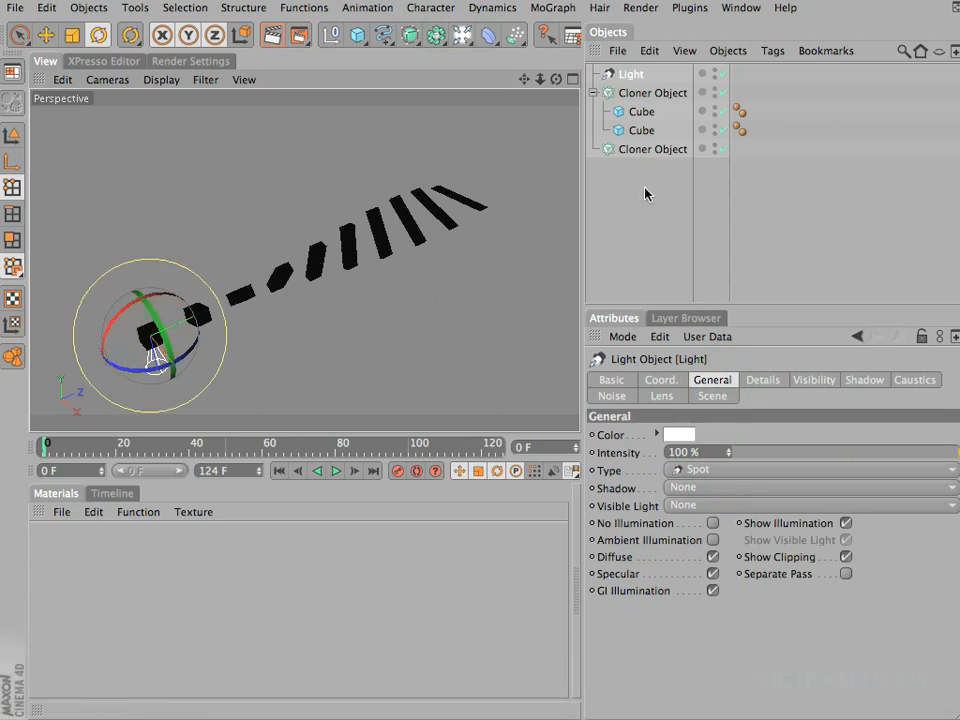
{"action": "left_click_drag", "start_coordinate": [634, 74], "coordinate": [645, 152]}
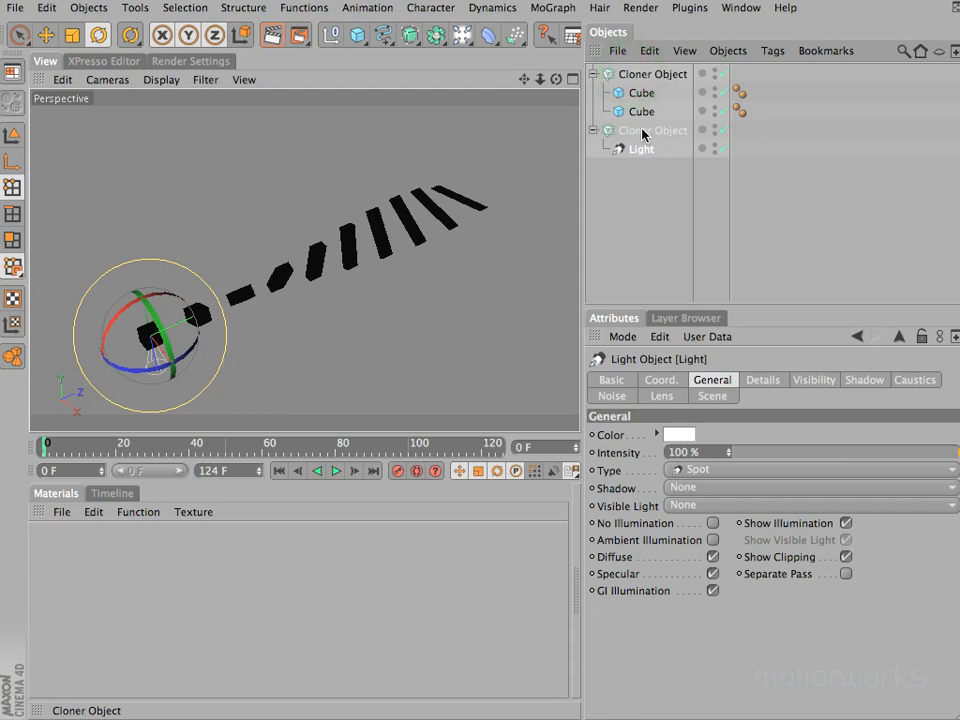
Raise the second Cloner Object along Y so its spot light hangs well above the first cube
{"action": "left_click", "coordinate": [643, 138]}
{"action": "key", "text": "e"}
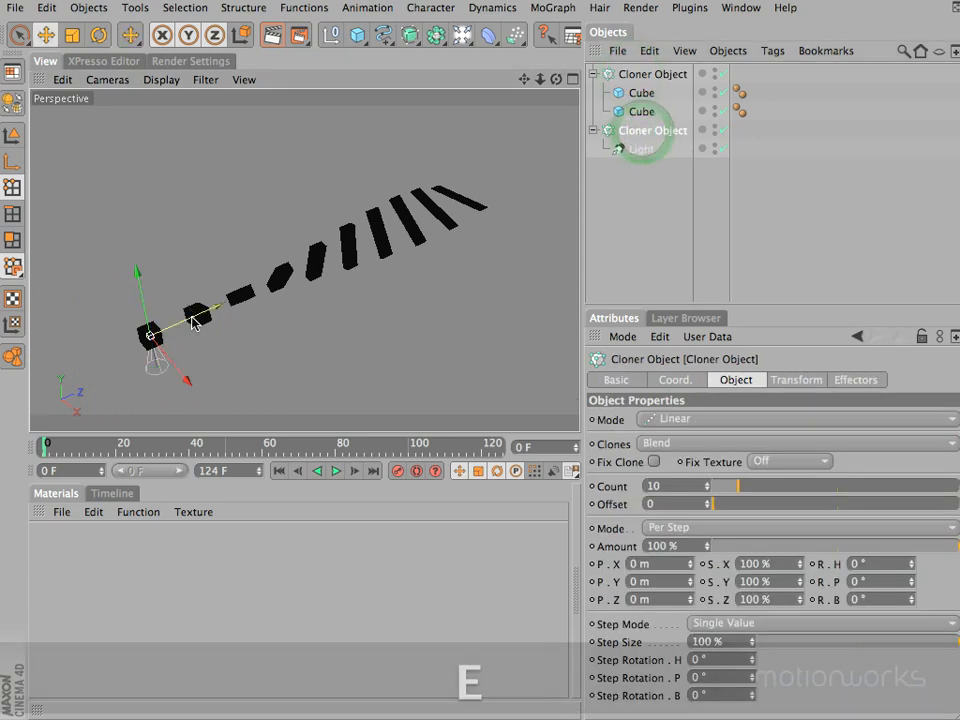
{"action": "left_click_drag", "start_coordinate": [140, 291], "coordinate": [120, 197]}
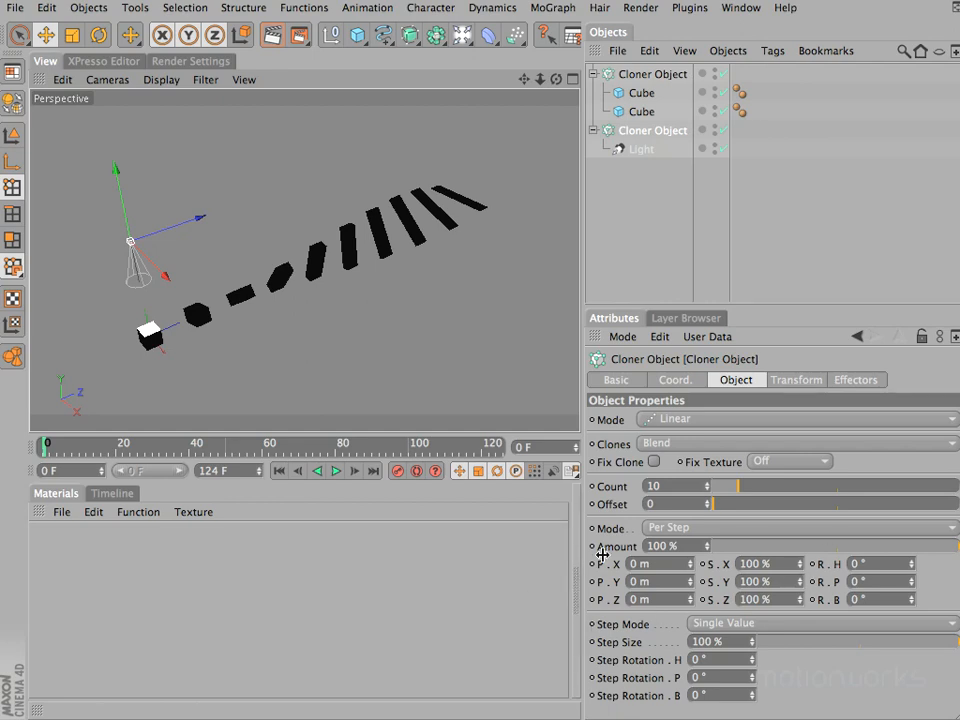
Duplicate the spot light inside the second Cloner Object and move one light along Z to above the last cloned cube
{"action": "left_click", "coordinate": [637, 149]}
{"action": "mouse_move", "coordinate": [637, 149]}
{"action": "left_mouse_down", "text": "ctrl"}
{"action": "mouse_move", "coordinate": [650, 155]}
{"action": "mouse_move", "coordinate": [645, 162]}
{"action": "left_mouse_up", "text": "ctrl"}
{"action": "mouse_move", "coordinate": [202, 214]}
{"action": "left_mouse_down"}
{"action": "mouse_move", "coordinate": [471, 358]}
{"action": "mouse_move", "coordinate": [485, 356]}
{"action": "mouse_move", "coordinate": [456, 358]}
{"action": "mouse_move", "coordinate": [470, 358]}
{"action": "left_mouse_up"}
{"action": "key", "text": "F4"}
{"action": "key", "text": "F3"}
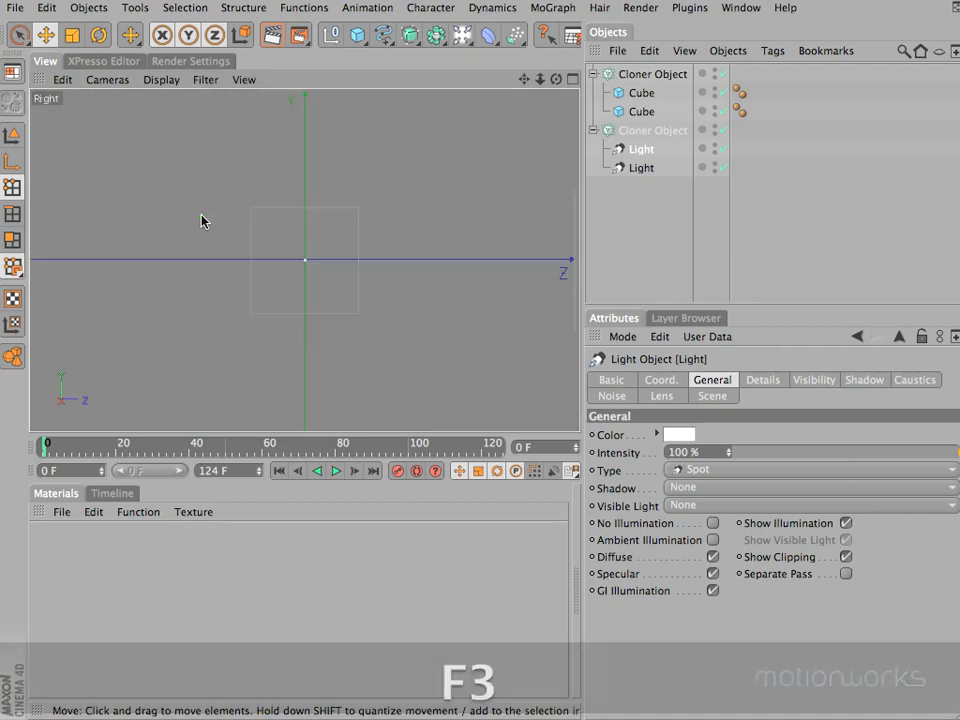
{"action": "key", "text": "h"}
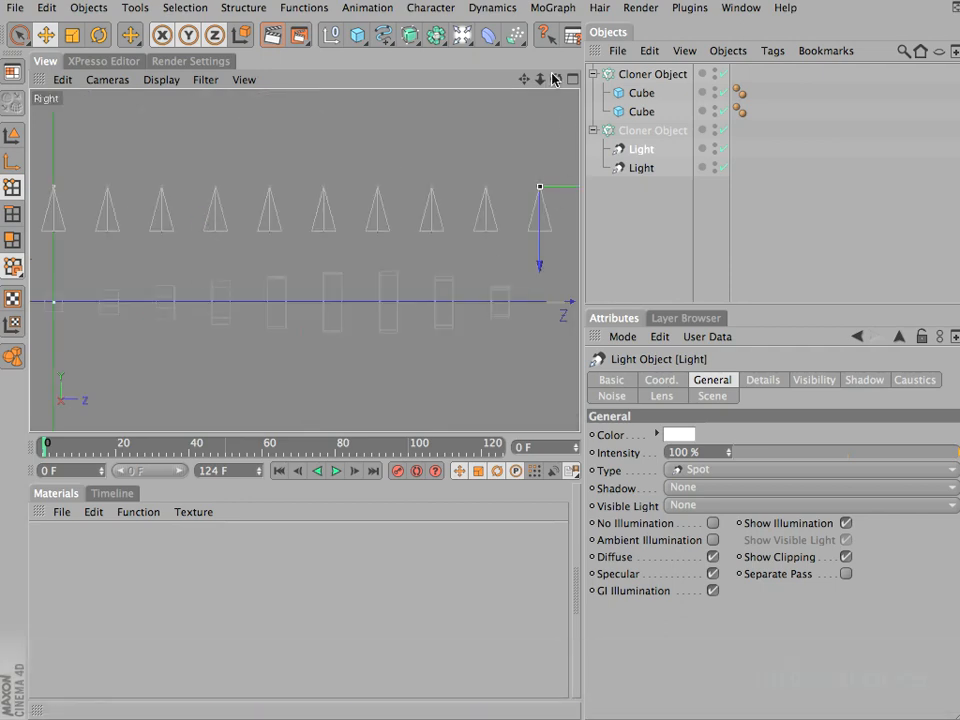
{"action": "mouse_move", "coordinate": [522, 82]}
{"action": "left_mouse_down", "text": "super"}
{"action": "mouse_move", "coordinate": [470, 358]}
{"action": "mouse_move", "coordinate": [522, 82]}
{"action": "left_mouse_up", "text": "super"}
{"action": "left_click_drag", "start_coordinate": [555, 207], "coordinate": [470, 358]}
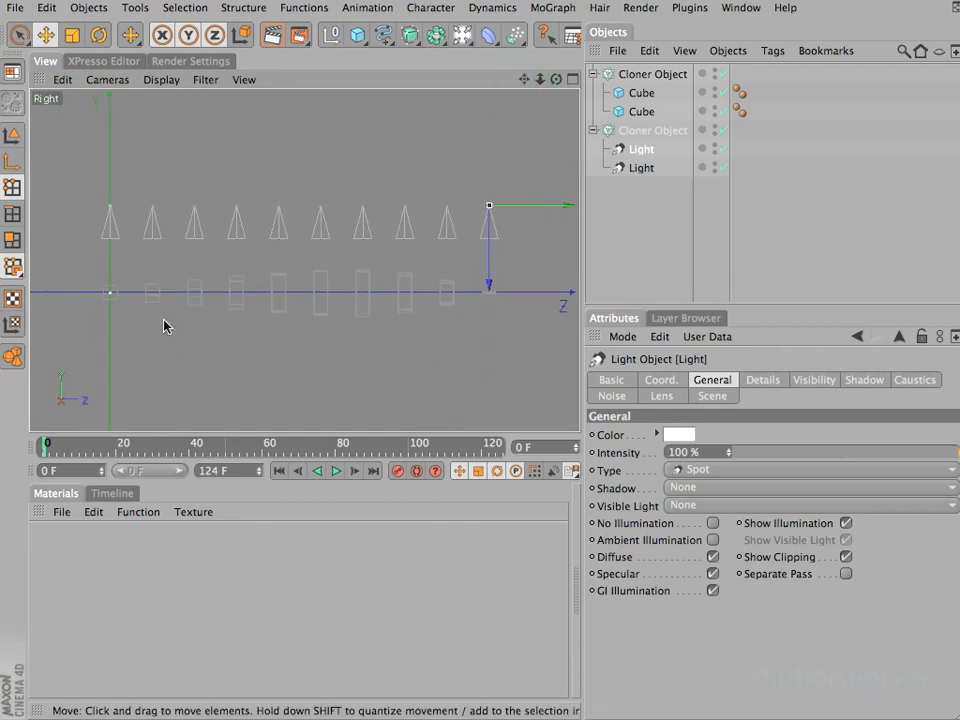
{"action": "key", "text": "F1"}
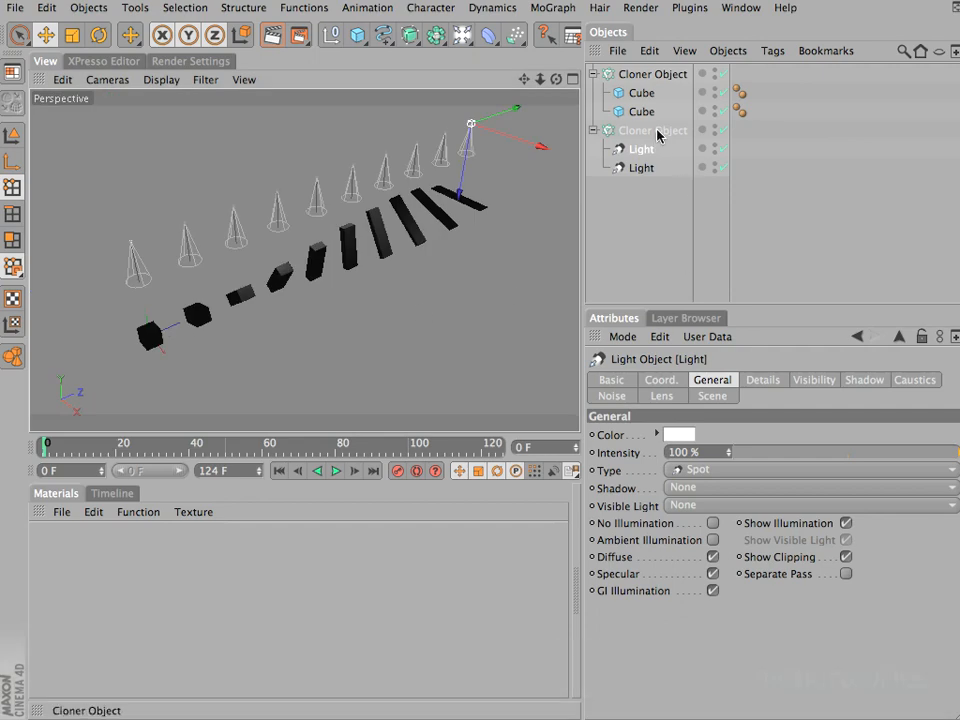
Check the second Cloner Object's Transform settings and render the view to examine the lighting from the blended spot lights
{"action": "left_click", "coordinate": [657, 130]}
{"action": "left_click", "coordinate": [794, 380]}
{"action": "left_click", "coordinate": [677, 526]}
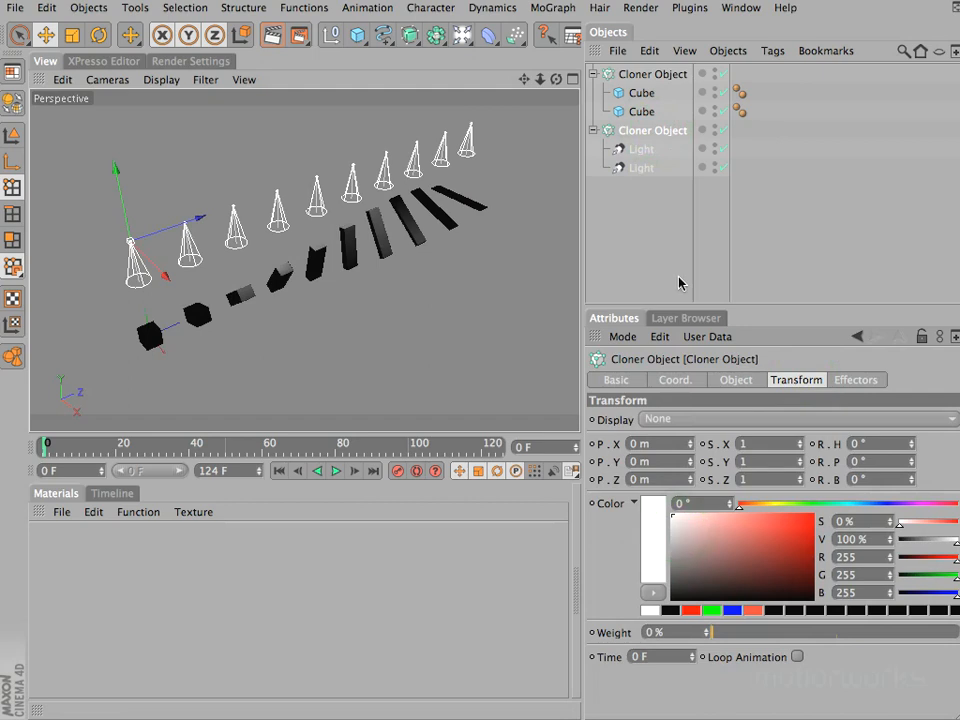
{"action": "key", "text": "super+r"}
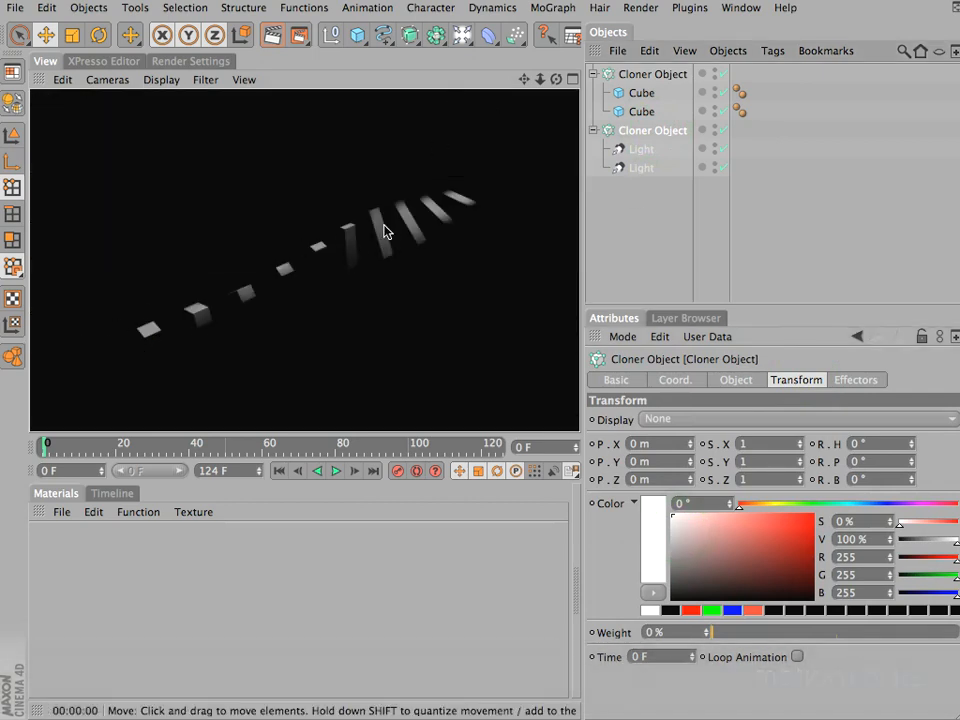
Set the color of the spot light above the far end to light red with hue 0° and about 65% saturation
{"action": "left_click", "coordinate": [640, 150]}
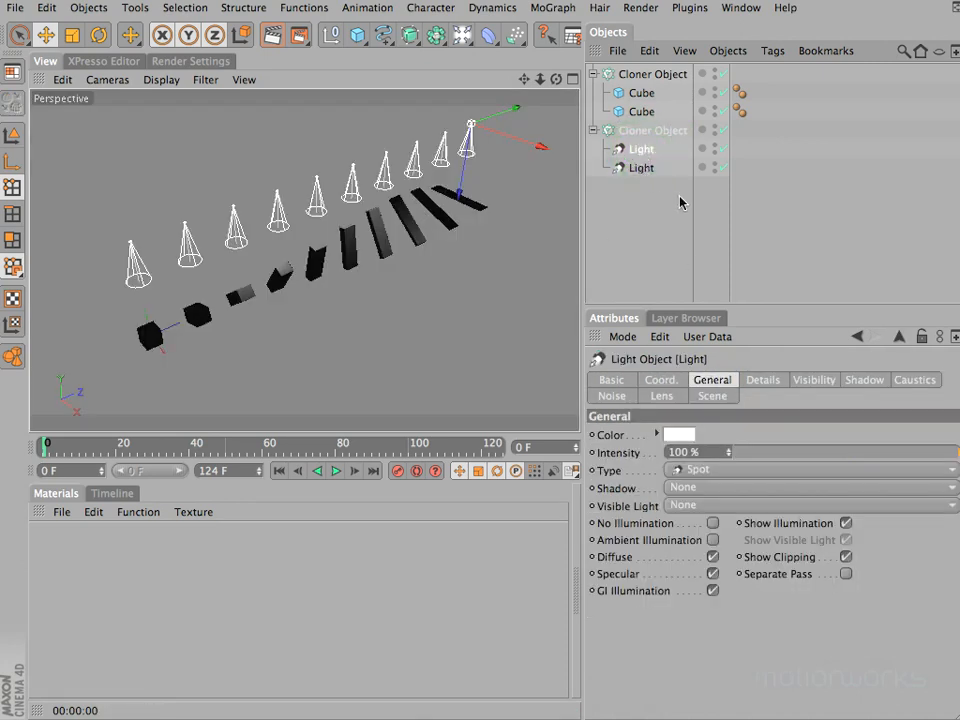
{"action": "left_click", "coordinate": [642, 168]}
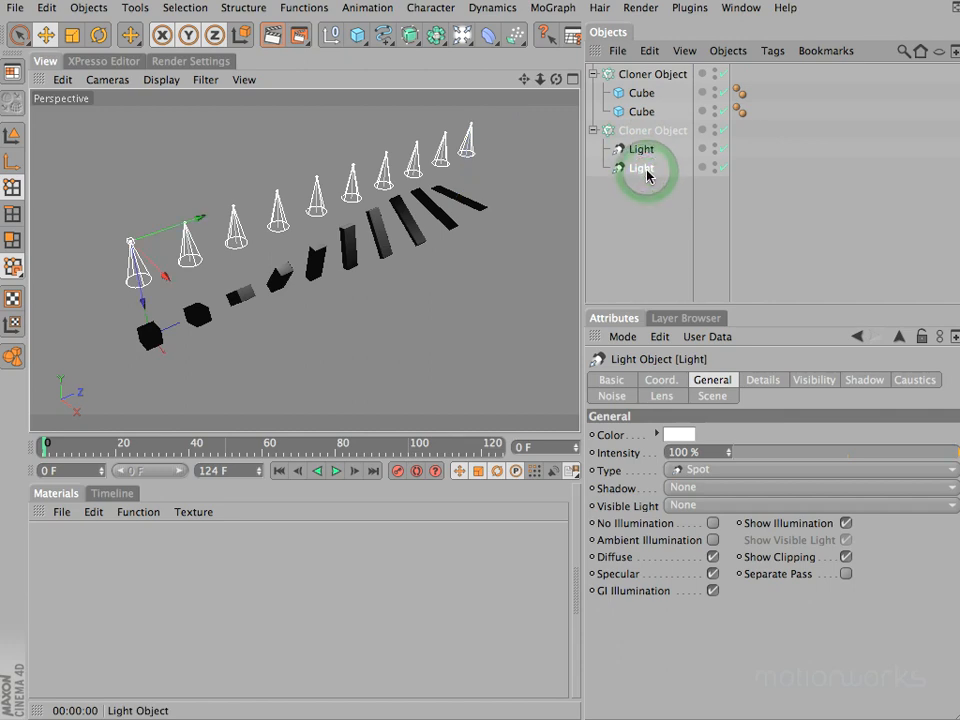
{"action": "left_click", "coordinate": [641, 149]}
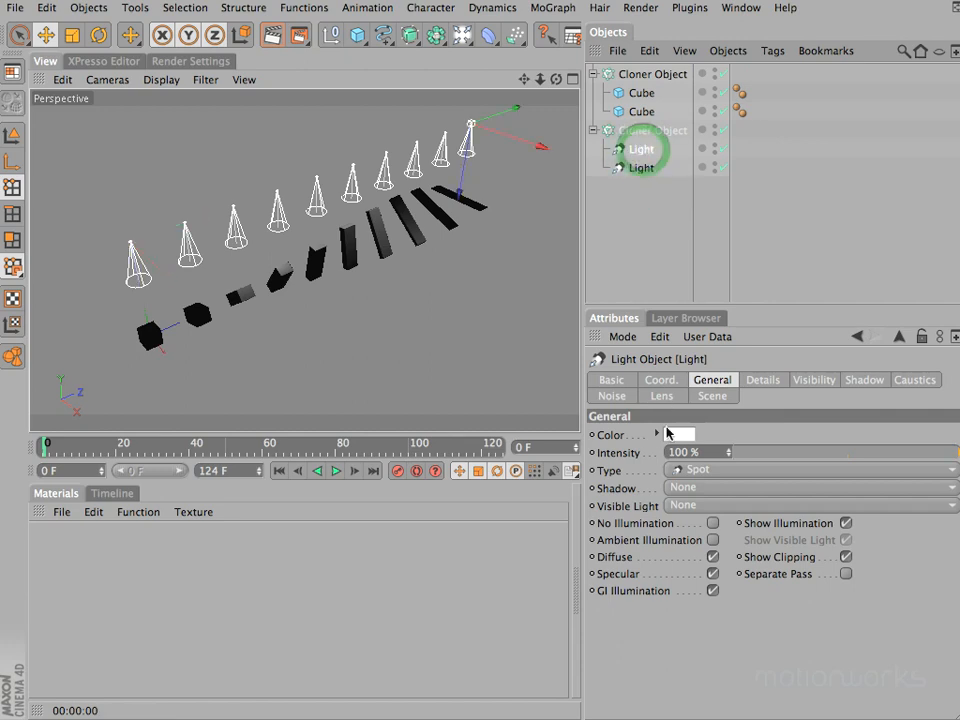
{"action": "left_click", "coordinate": [657, 434]}
{"action": "left_click", "coordinate": [716, 458]}
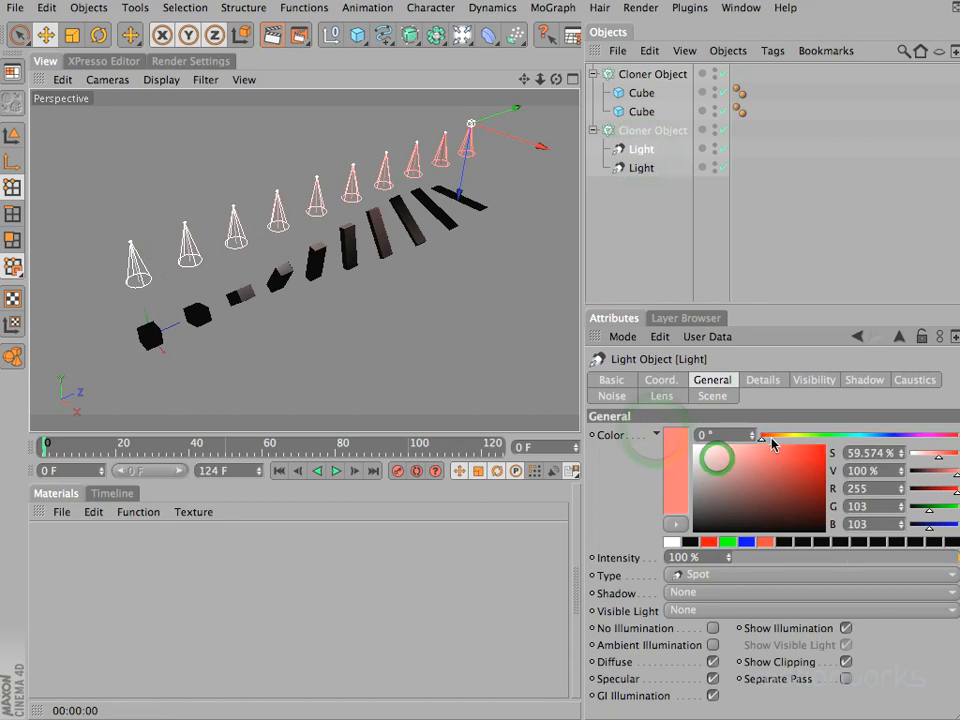
{"action": "left_click", "coordinate": [778, 445]}
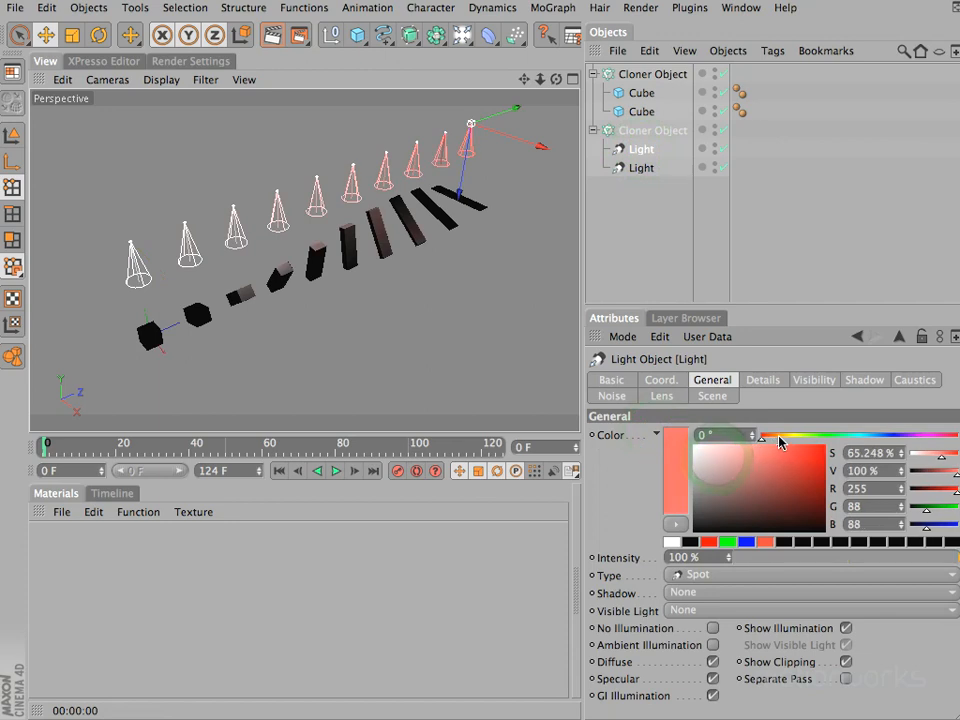
Set the color of the spot light above the first cube to light blue, hue 206° and about 55% saturation, and render the view
{"action": "left_click", "coordinate": [636, 167]}
{"action": "left_click_drag", "start_coordinate": [855, 436], "coordinate": [875, 441]}
{"action": "left_click_drag", "start_coordinate": [733, 459], "coordinate": [766, 446]}
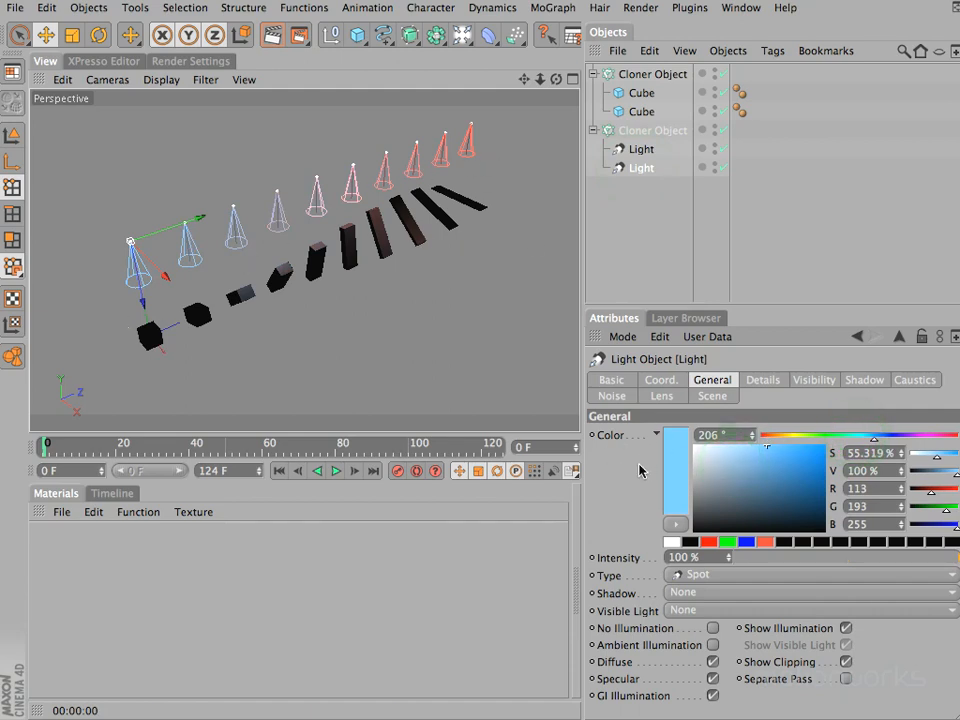
{"action": "key", "text": "super+r"}
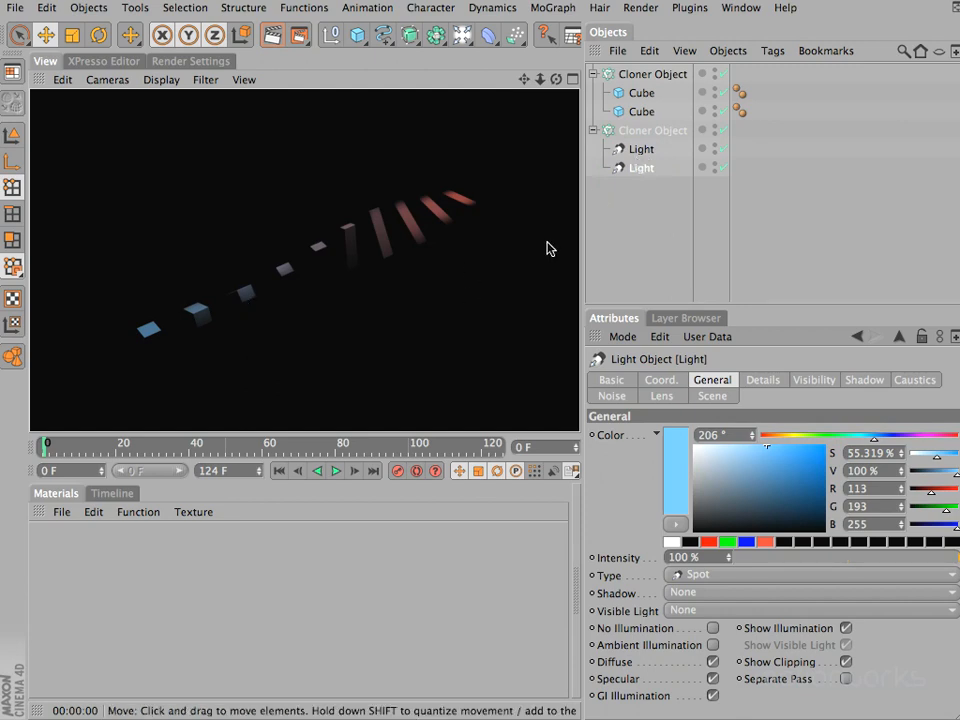
Recolor the far-end spot light green at hue 120° and widen its cone to a 30° inner and 75° outer angle
{"action": "left_click", "coordinate": [648, 150]}
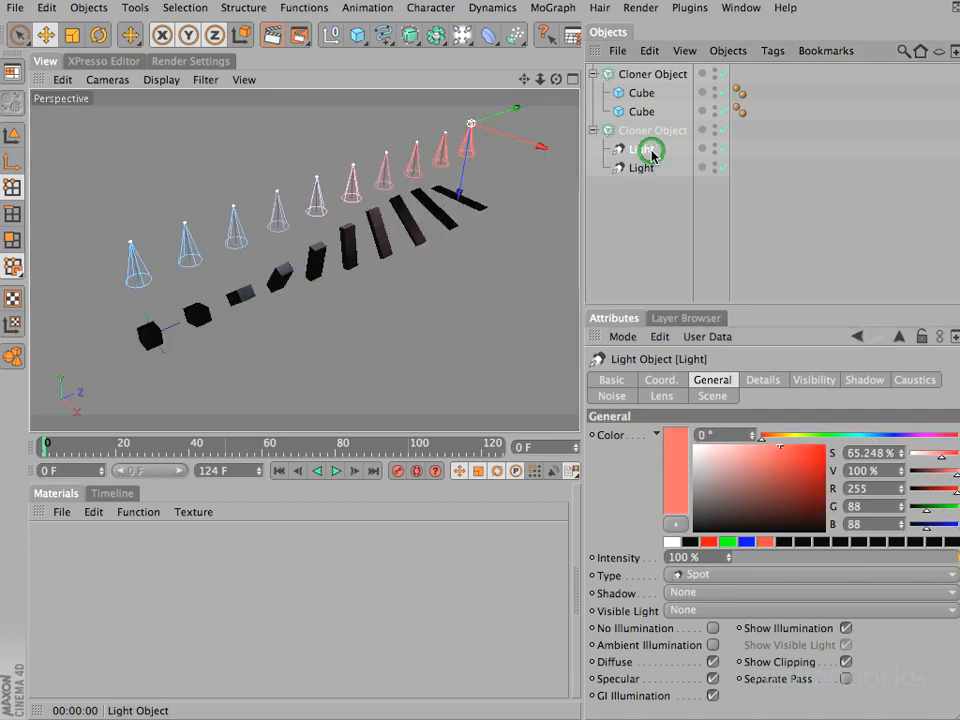
{"action": "left_click", "coordinate": [827, 437]}
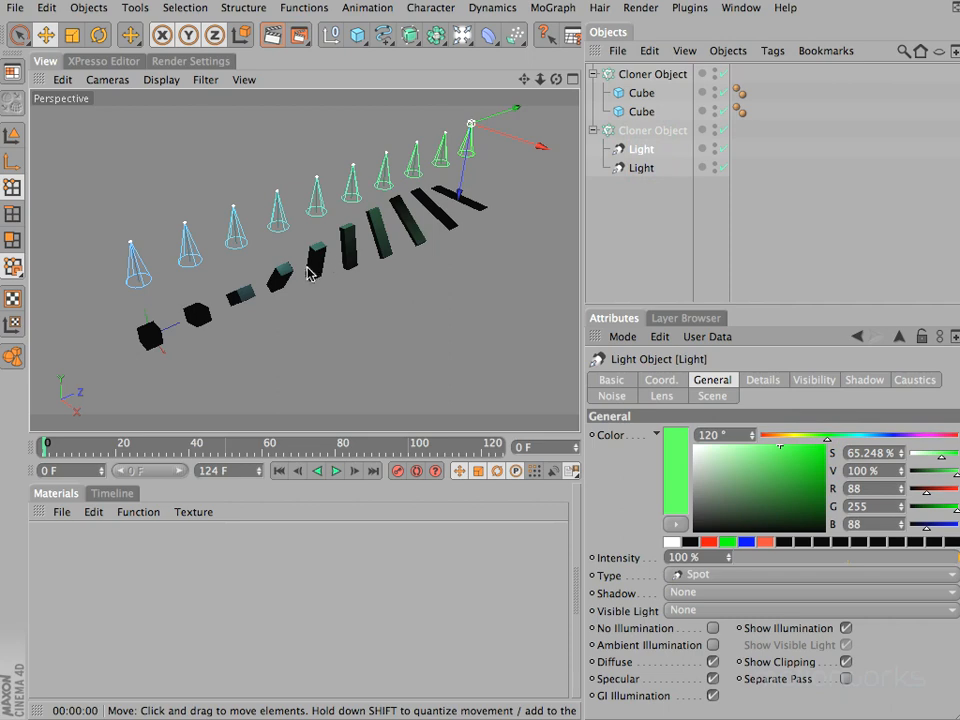
{"action": "left_click", "coordinate": [763, 380]}
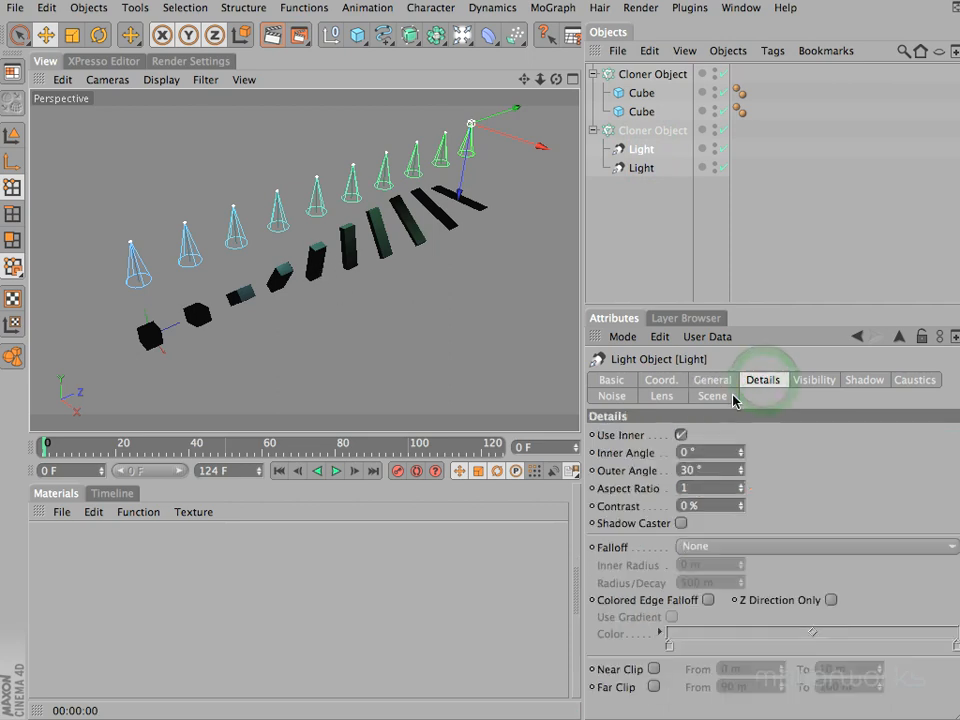
{"action": "left_click_drag", "start_coordinate": [741, 455], "coordinate": [741, 475]}
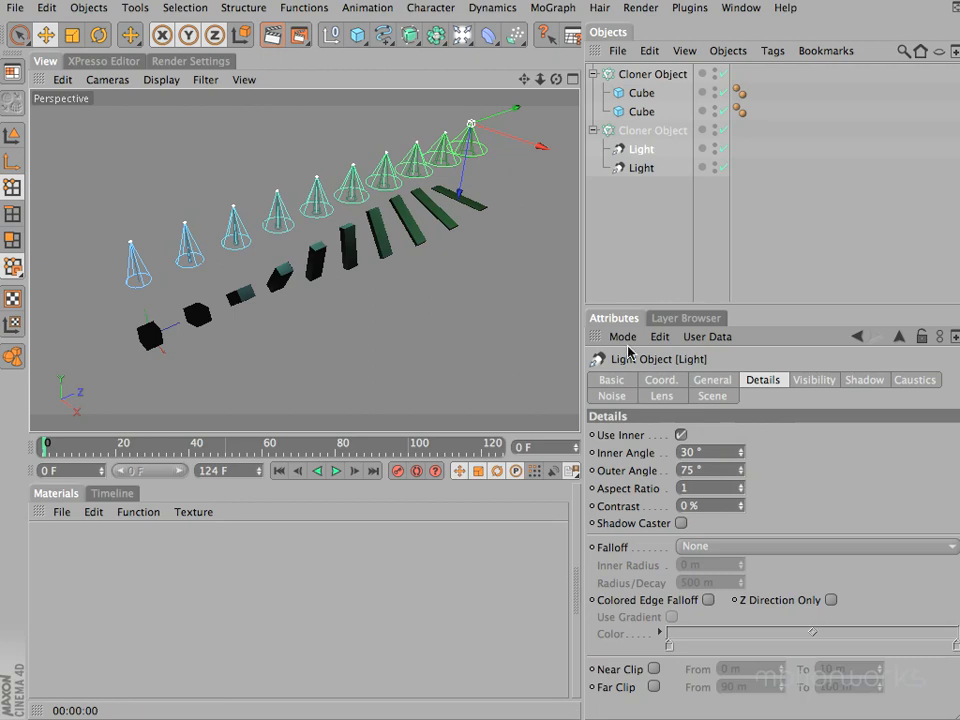
Recolor the far-end spot light pink at a hue of about 337° and render the view to check the blend
{"action": "left_click", "coordinate": [713, 381]}
{"action": "left_click_drag", "start_coordinate": [913, 436], "coordinate": [945, 440]}
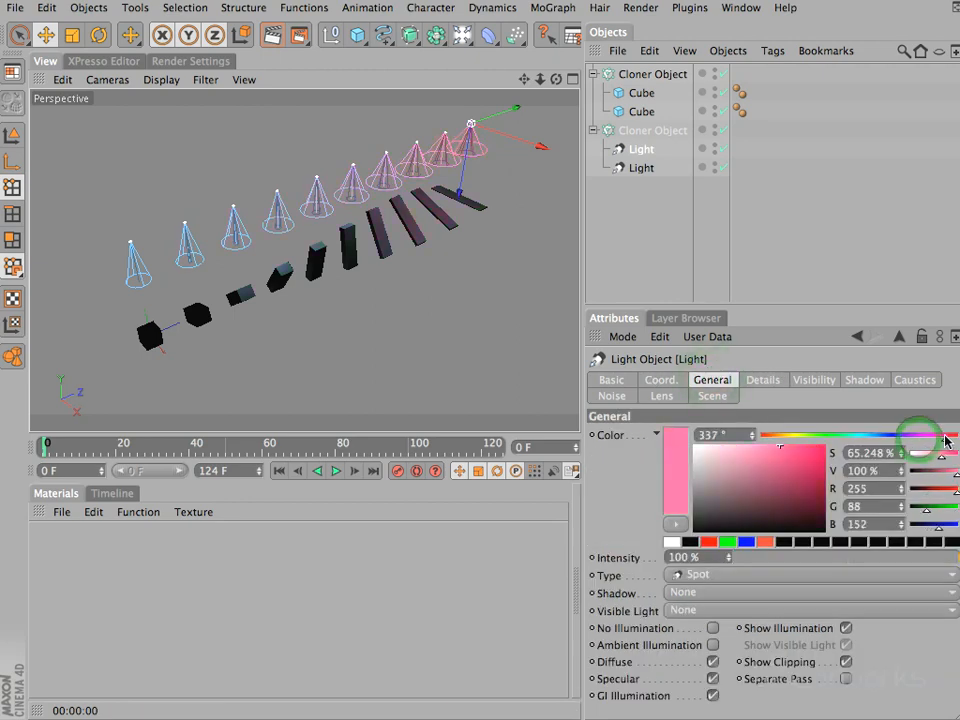
{"action": "left_click", "coordinate": [765, 381]}
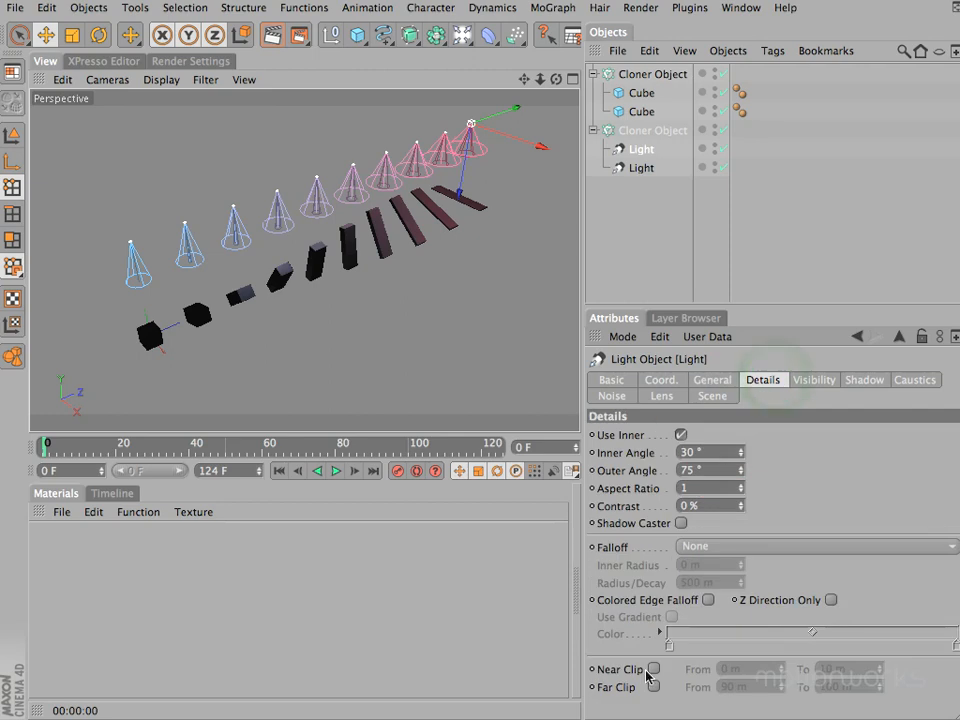
{"action": "left_click", "coordinate": [816, 381]}
{"action": "left_click", "coordinate": [862, 381]}
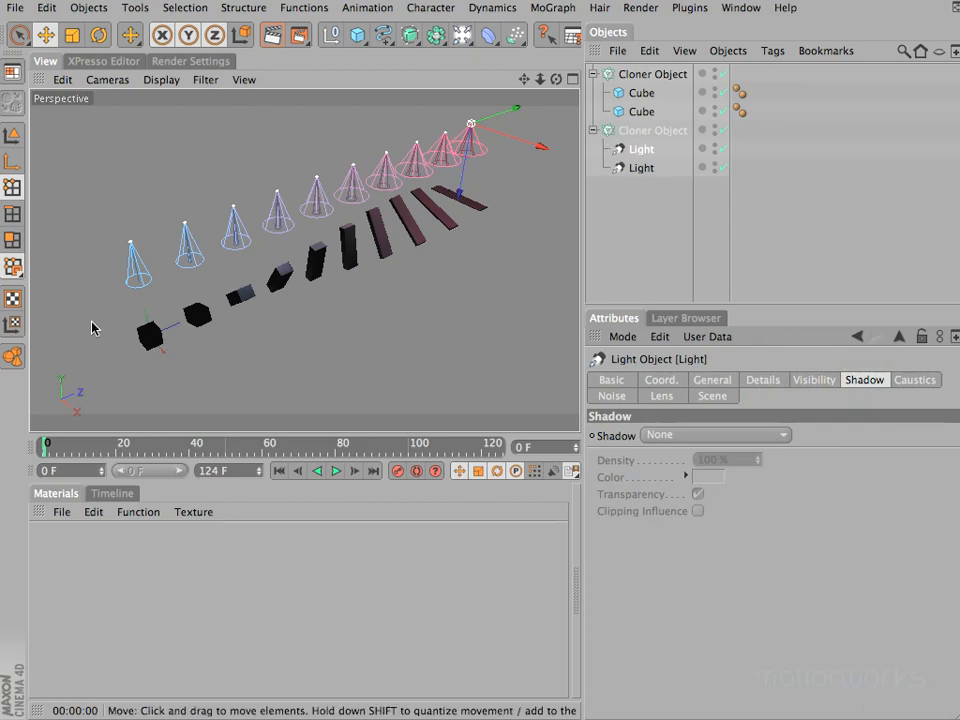
{"action": "key", "text": "super+r"}
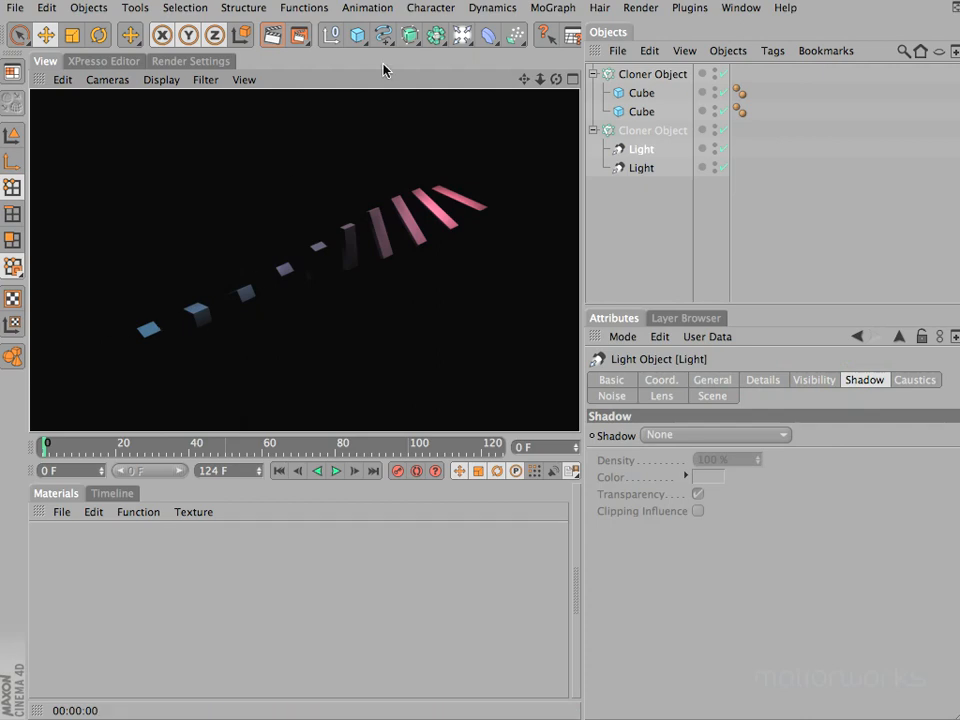
Add a Floor object lowered along Y beneath the cloned cubes and render the view
{"action": "left_click", "coordinate": [462, 36]}
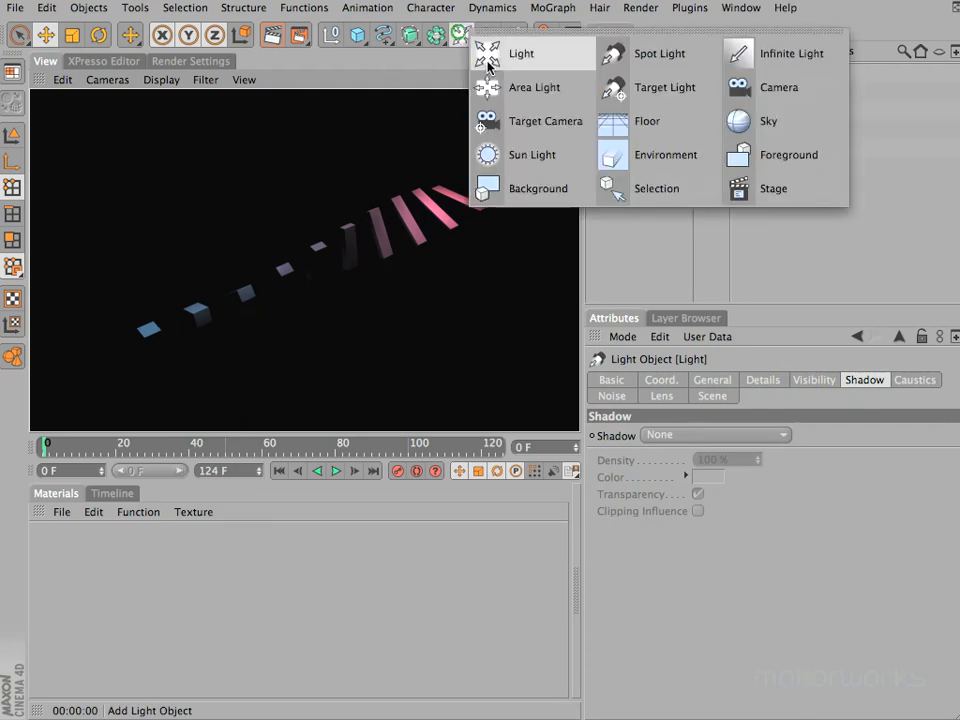
{"action": "left_click", "coordinate": [640, 130]}
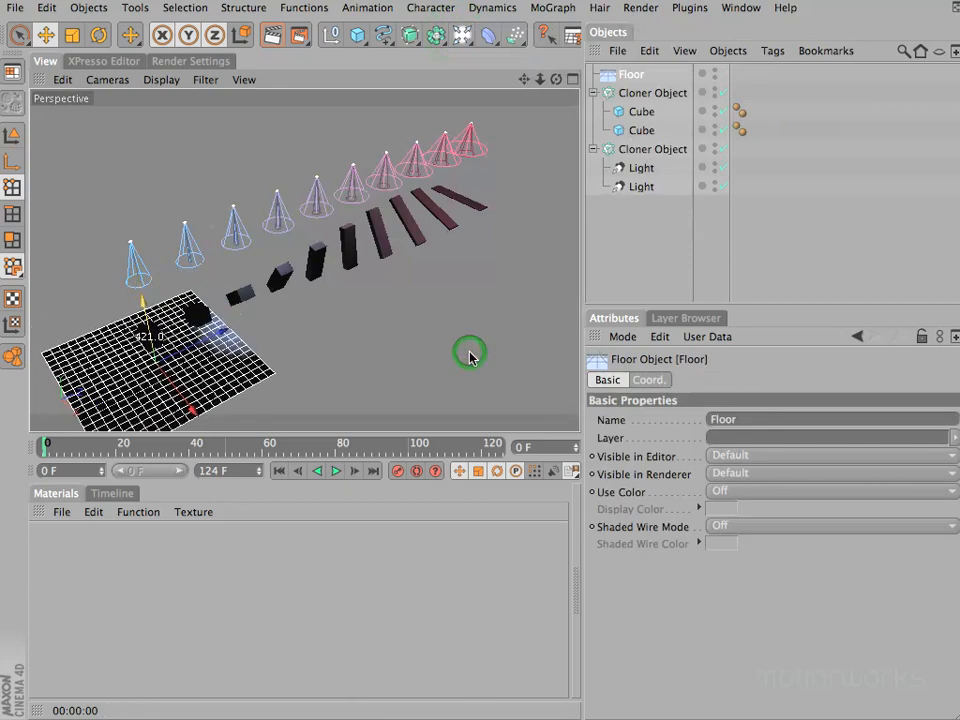
{"action": "key", "text": "super+r"}
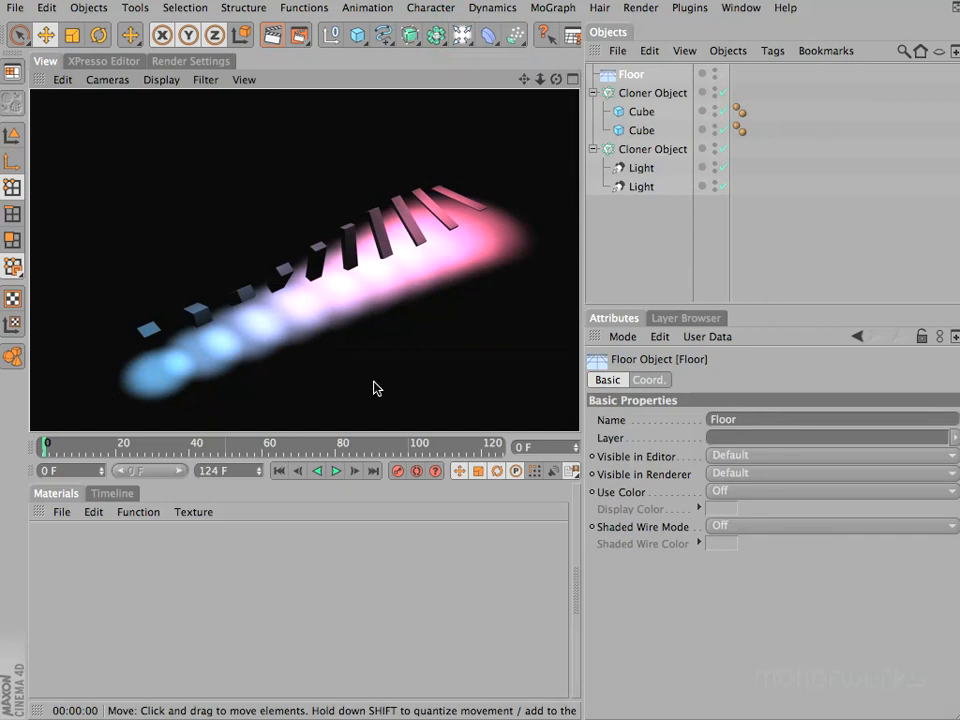
Set the intensity of the blue spot light above the first cube to 25% and render the view
{"action": "left_click", "coordinate": [640, 189]}
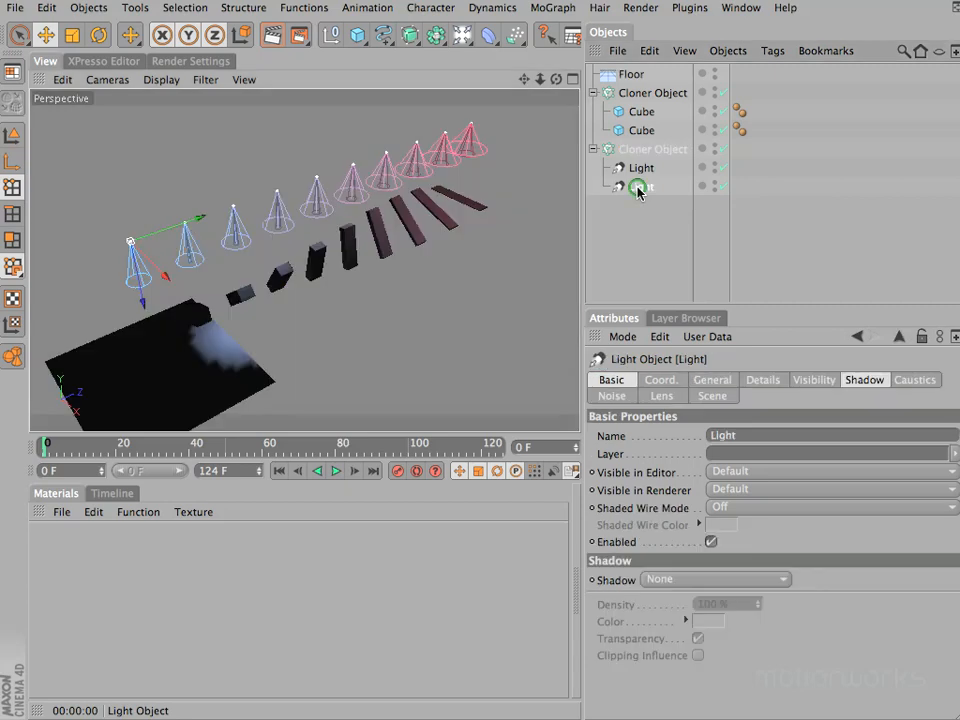
{"action": "left_click", "coordinate": [712, 381]}
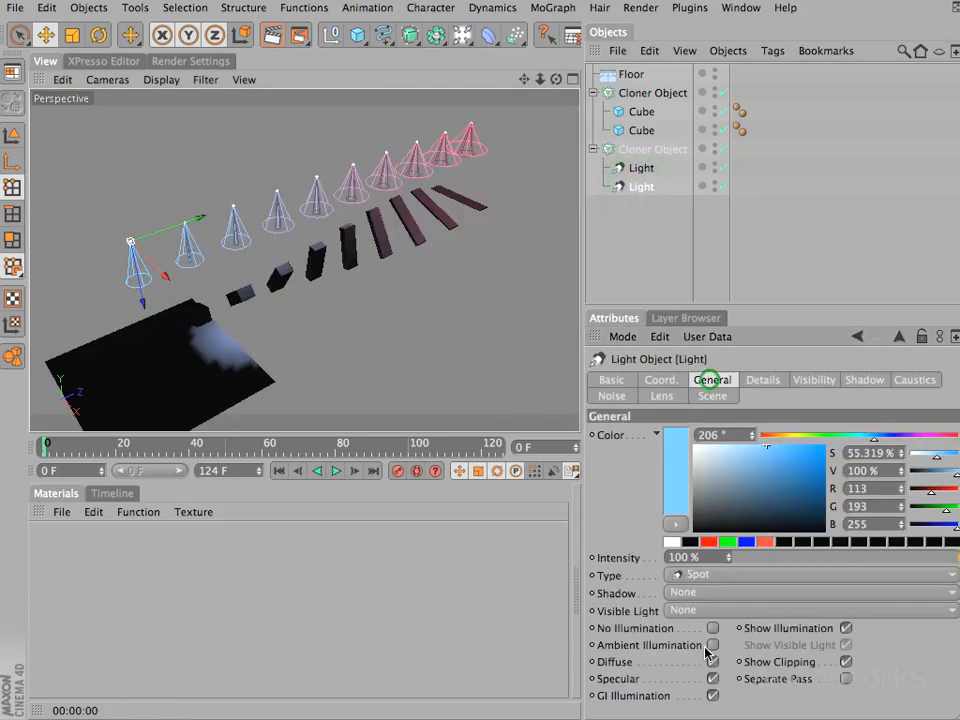
{"action": "type", "text": "25"}
{"action": "key", "text": "Return"}
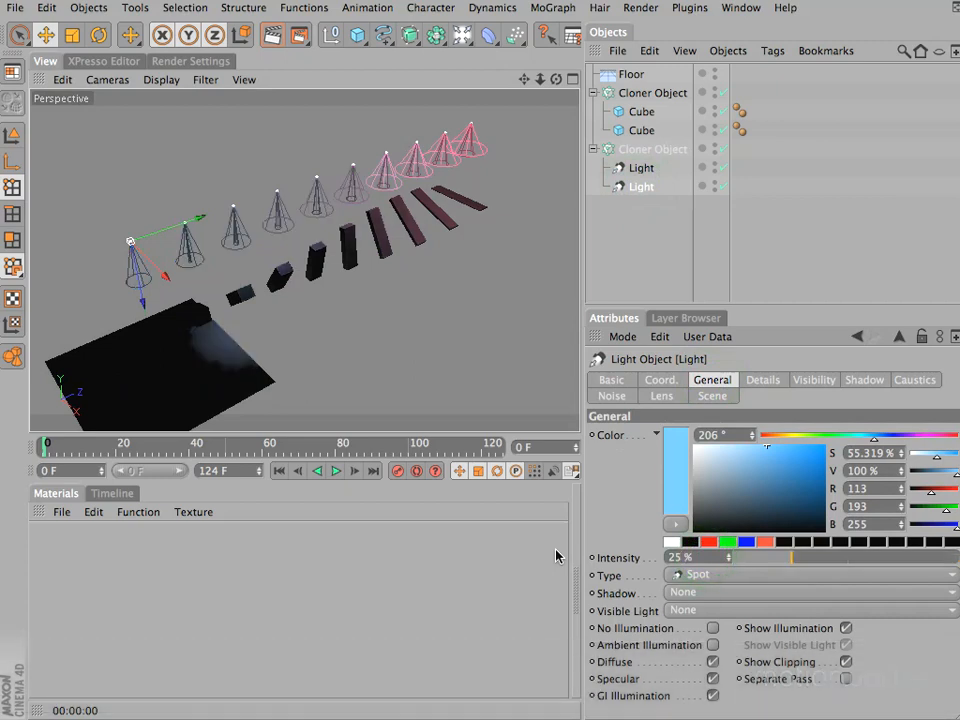
{"action": "key", "text": "super+r"}
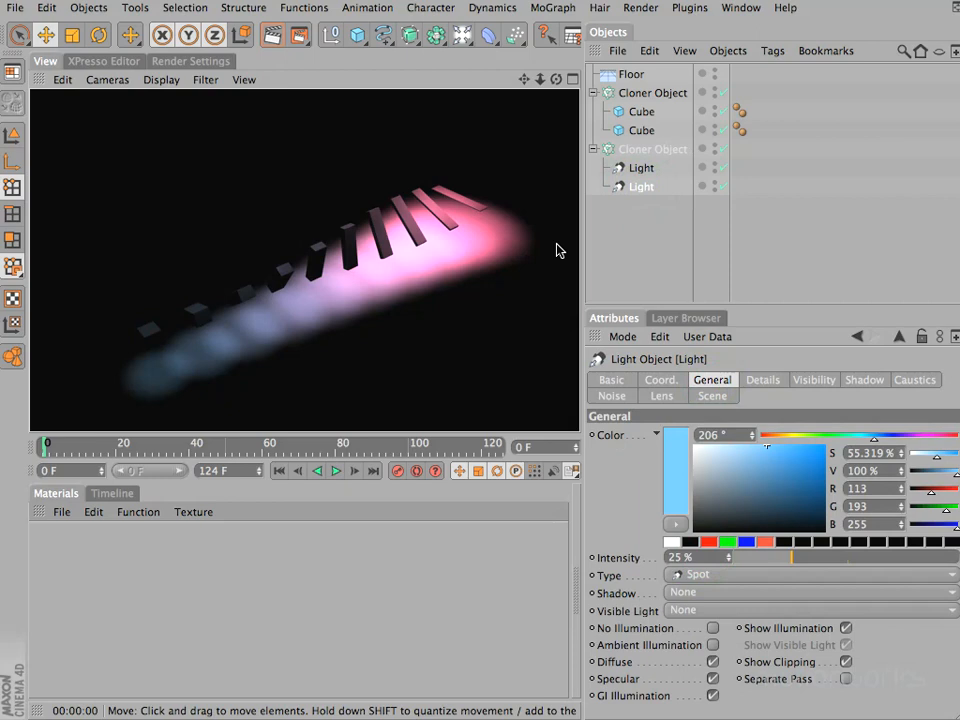
Set the intensity of the pink spot light at the far end to 65% and render the view
{"action": "left_click", "coordinate": [636, 167]}
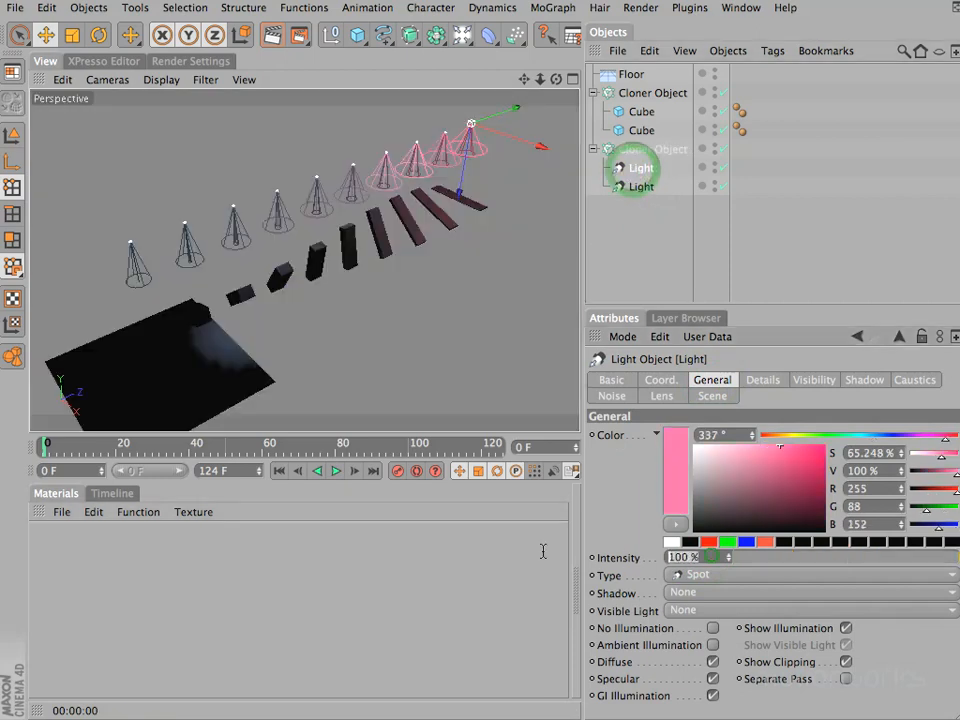
{"action": "type", "text": "65"}
{"action": "key", "text": "Return"}
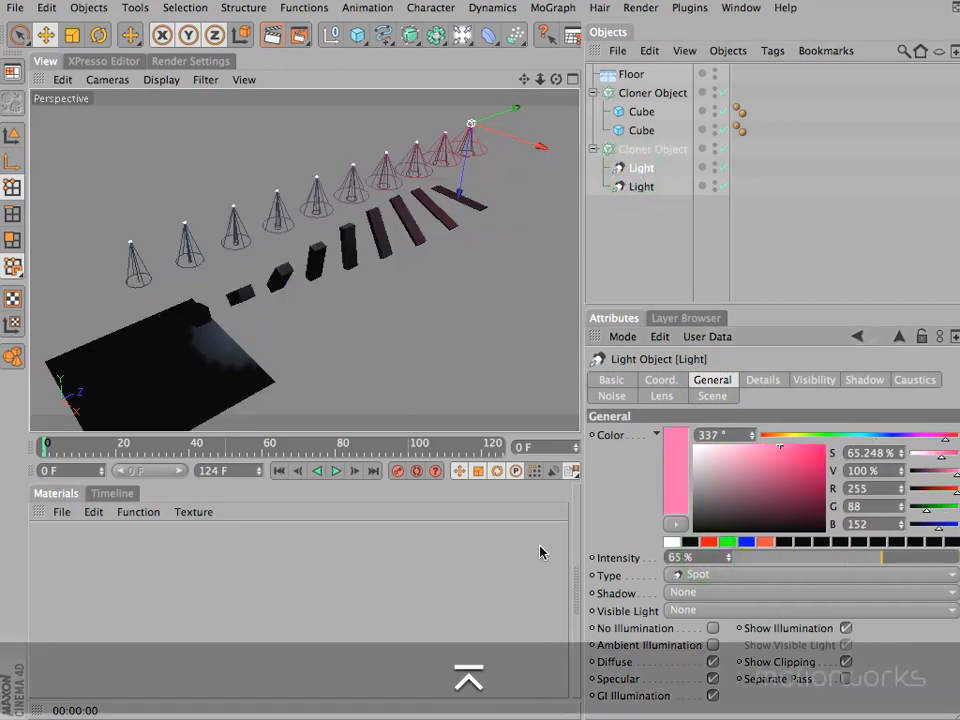
{"action": "key", "text": "super+r"}
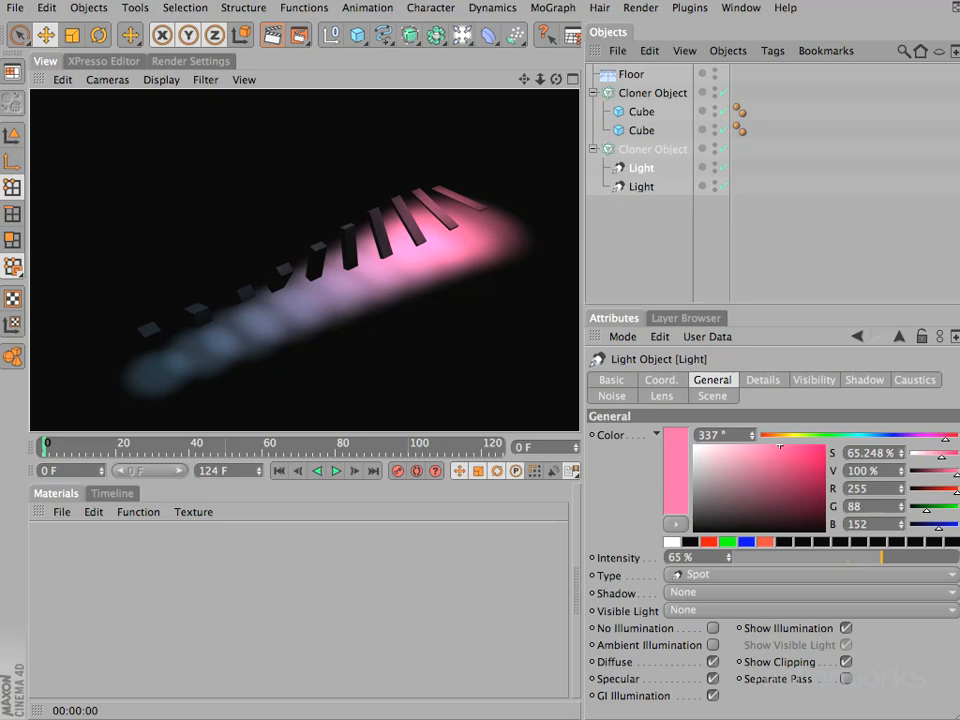
Review the available Clones distribution options in the light cloner's object properties
{"action": "left_click", "coordinate": [652, 148]}
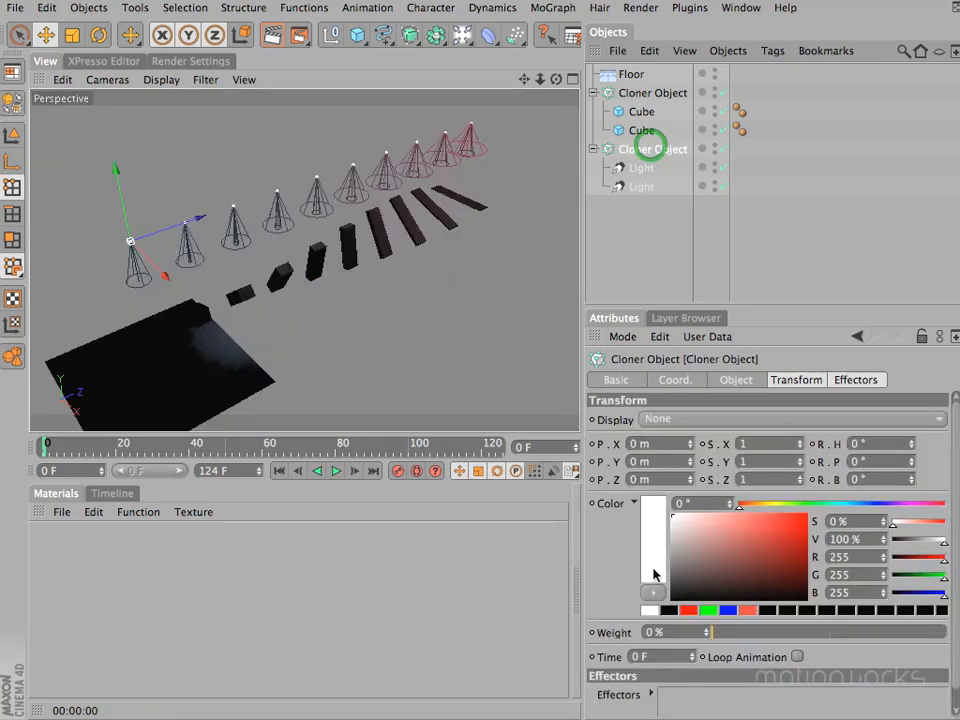
{"action": "left_click", "coordinate": [737, 380]}
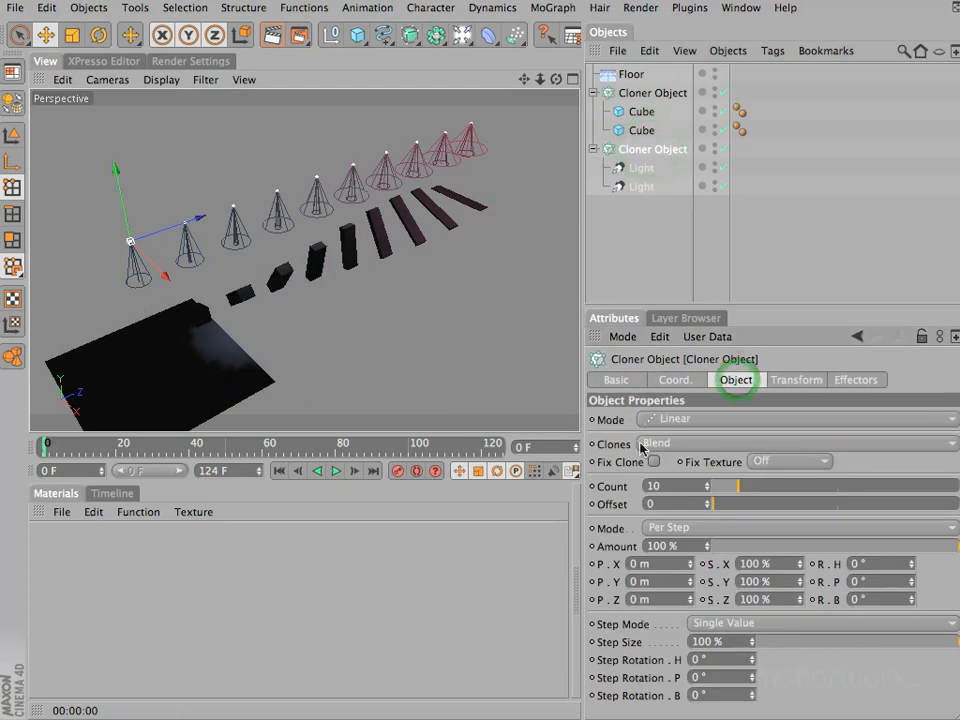
{"action": "left_click", "coordinate": [657, 442]}
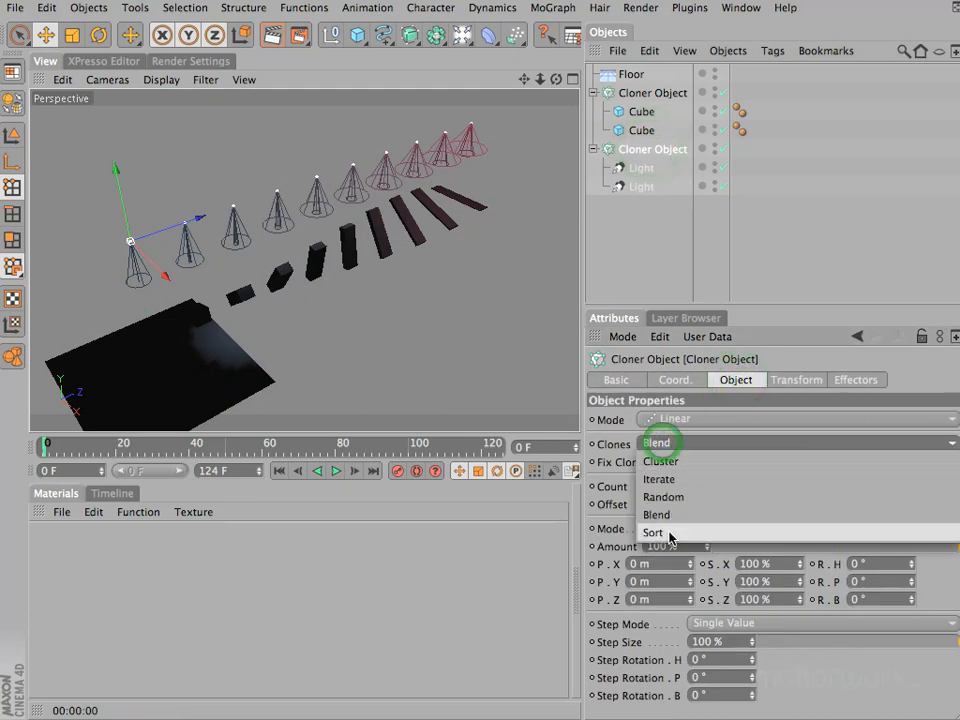
{"action": "left_click", "coordinate": [840, 252]}
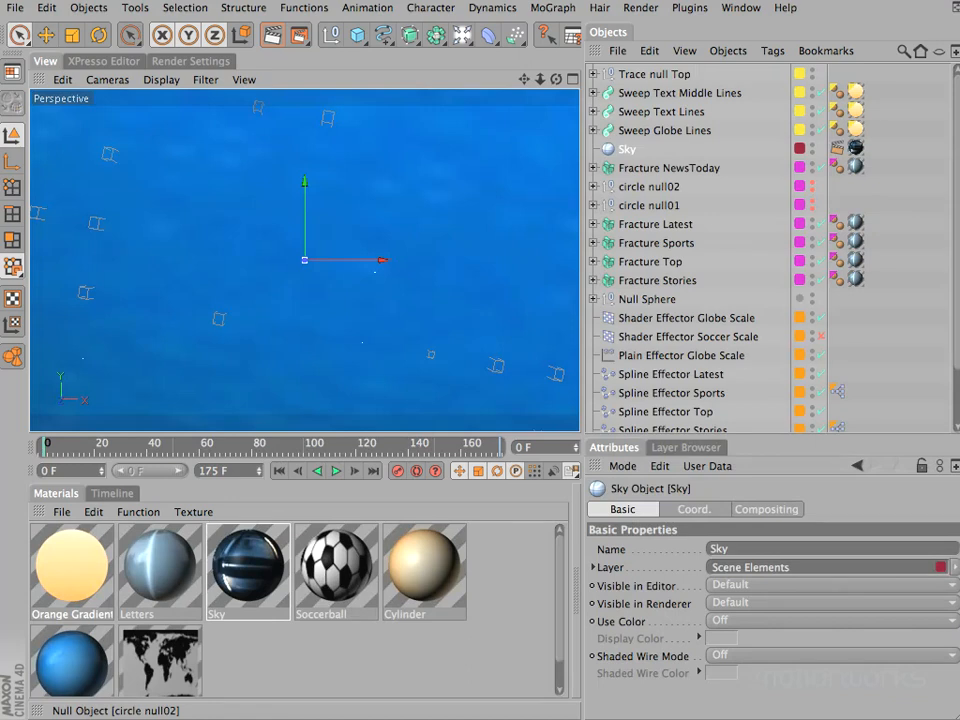
Move the news globe animation to frame 85, add a Cloner Object and rename it Cloner Blocks Narrow
{"action": "left_click_drag", "start_coordinate": [240, 446], "coordinate": [268, 448]}
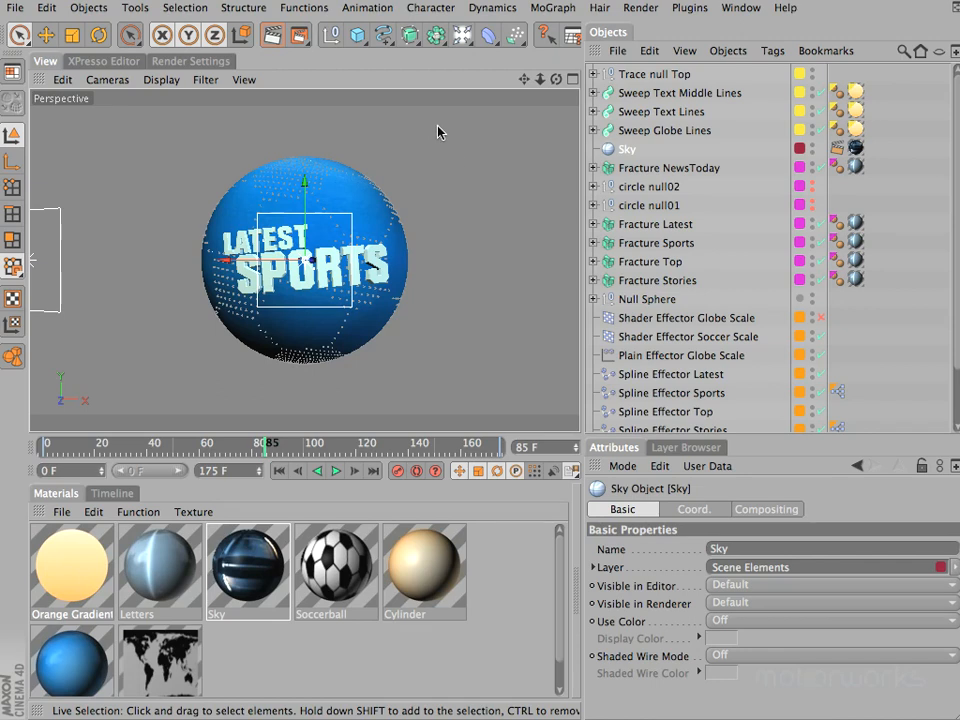
{"action": "left_click", "coordinate": [553, 8]}
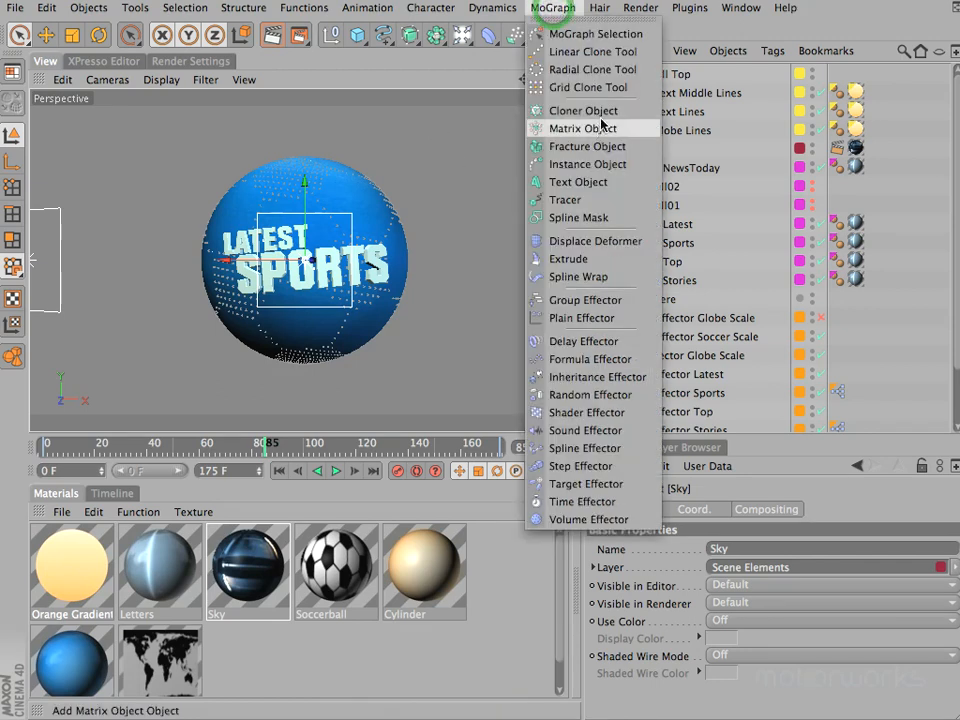
{"action": "left_click", "coordinate": [580, 143]}
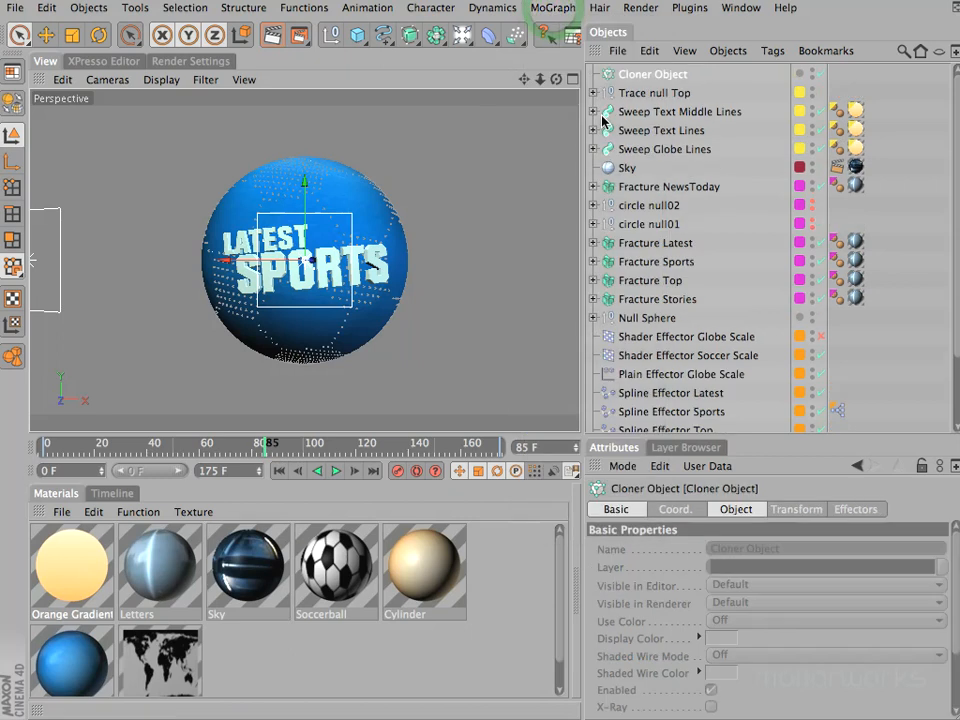
{"action": "double_click", "coordinate": [672, 74]}
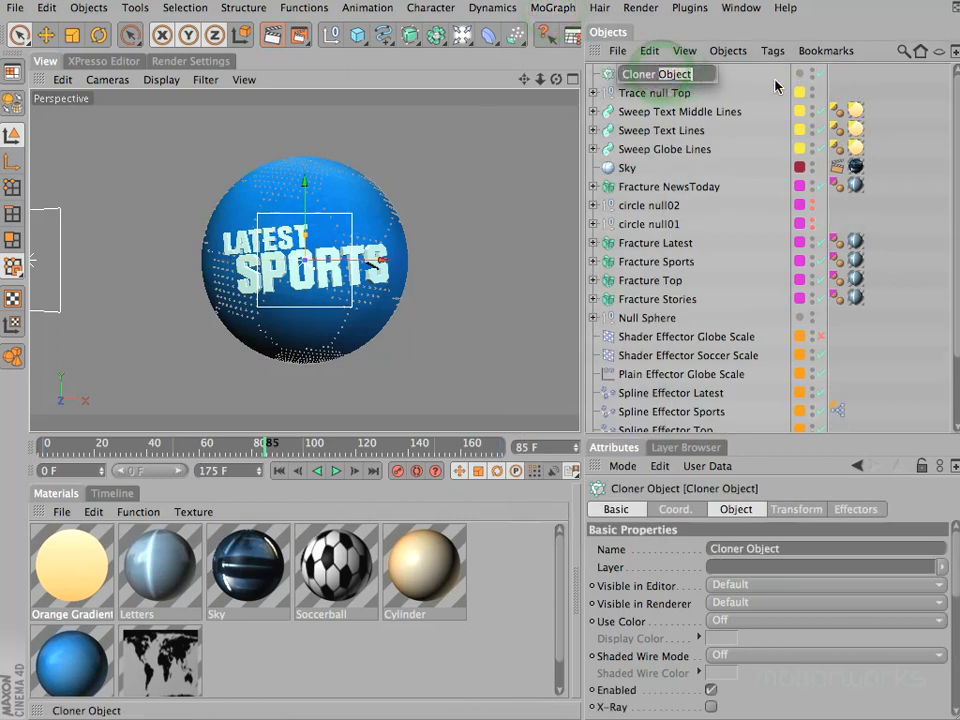
{"action": "type", "text": "Blocks Narrow"}
{"action": "key", "text": "Return"}
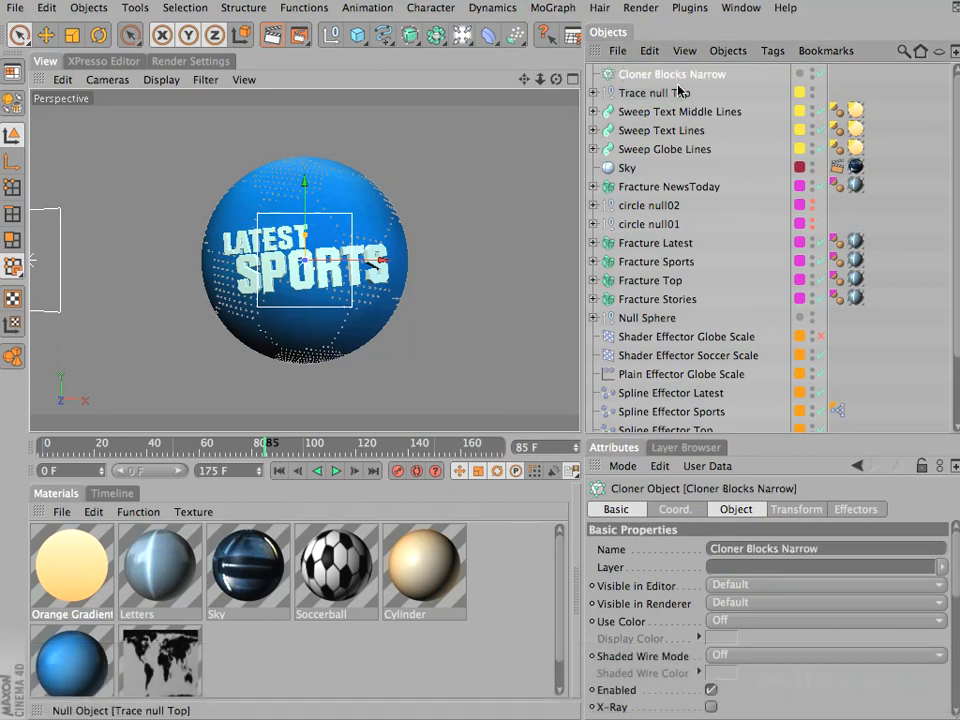
Add a Polygon as a child of Cloner Blocks Narrow, 4 m wide and 12 m high, with +Z orientation
{"action": "left_click_drag", "start_coordinate": [357, 35], "coordinate": [411, 80], "text": "shift"}
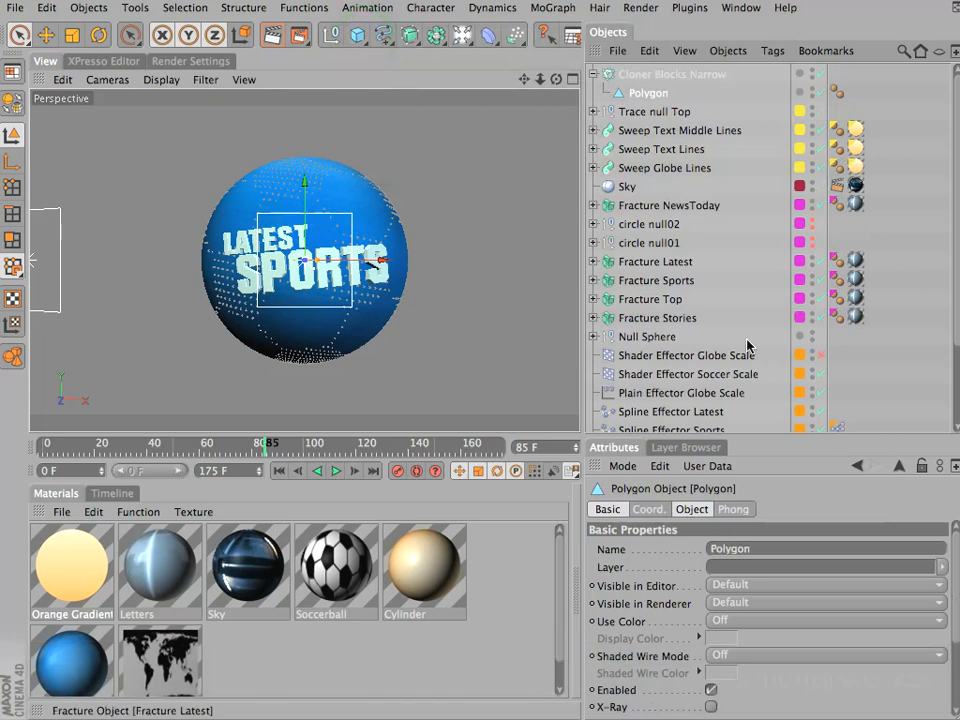
{"action": "left_click_drag", "start_coordinate": [756, 435], "coordinate": [761, 318]}
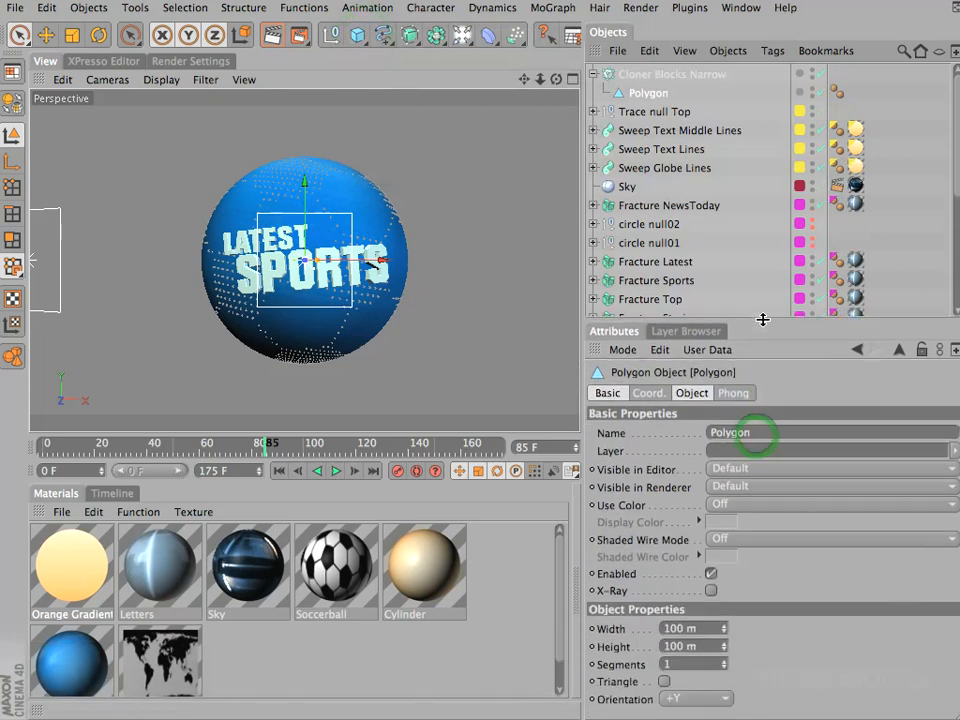
{"action": "left_click", "coordinate": [692, 392]}
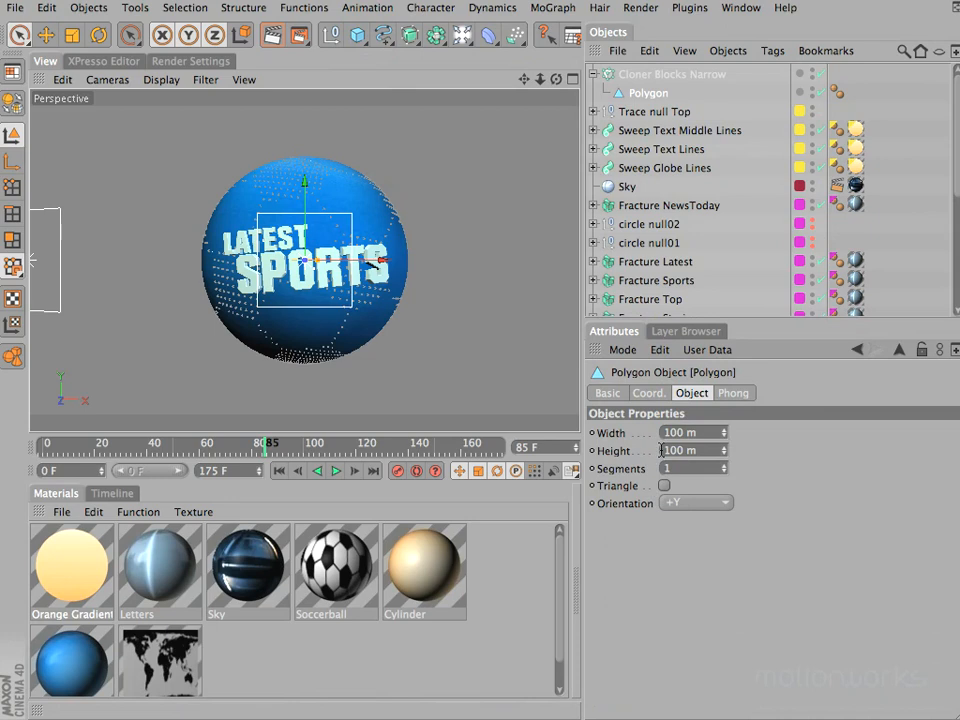
{"action": "left_click_drag", "start_coordinate": [706, 434], "coordinate": [604, 434]}
{"action": "type", "text": "4"}
{"action": "key", "text": "Tab"}
{"action": "type", "text": "12"}
{"action": "left_click_drag", "start_coordinate": [693, 505], "coordinate": [701, 594]}
Duplicate the polygon inside the cloner and set the copy's width to 12 m
{"action": "mouse_move", "coordinate": [653, 92]}
{"action": "left_mouse_down", "text": "ctrl"}
{"action": "mouse_move", "coordinate": [666, 96]}
{"action": "mouse_move", "coordinate": [655, 93]}
{"action": "left_mouse_up", "text": "ctrl"}
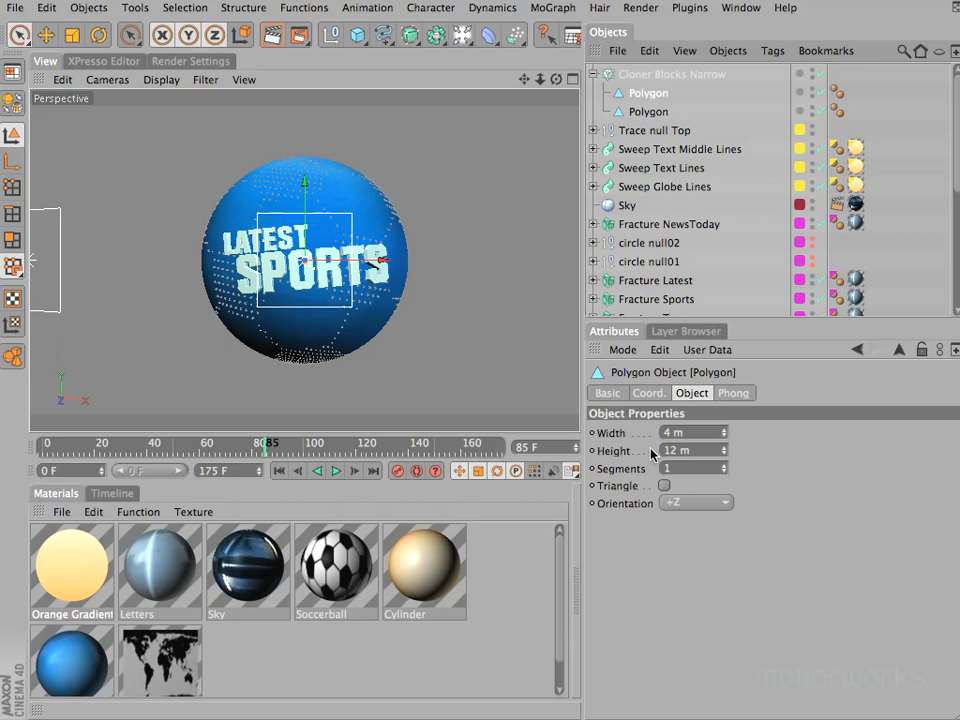
{"action": "double_click", "coordinate": [690, 432]}
{"action": "type", "text": "12"}
{"action": "key", "text": "Return"}
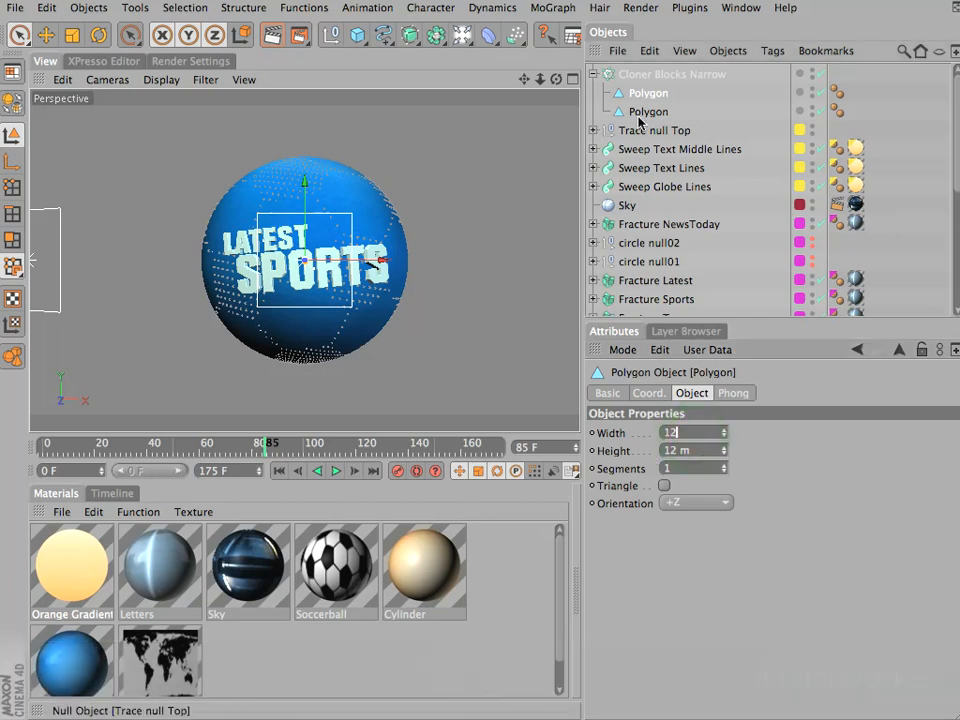
Duplicate the 12 m wide polygon inside the cloner and set the new copy's width to 24 m
{"action": "left_click_drag", "start_coordinate": [653, 98], "coordinate": [654, 94], "text": "ctrl"}
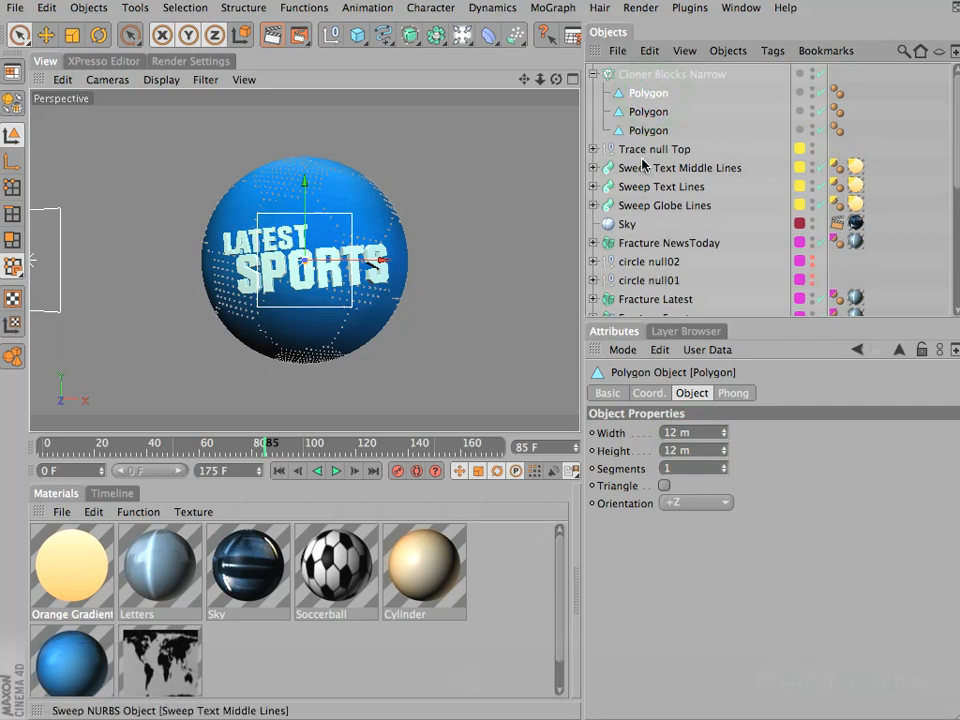
{"action": "double_click", "coordinate": [700, 432]}
{"action": "type", "text": "24"}
{"action": "key", "text": "Return"}
Duplicate the 24 m wide polygon inside the cloner and set the new copy's width to 50 m
{"action": "left_click", "coordinate": [645, 93]}
{"action": "left_click_drag", "start_coordinate": [645, 93], "coordinate": [650, 94], "text": "ctrl"}
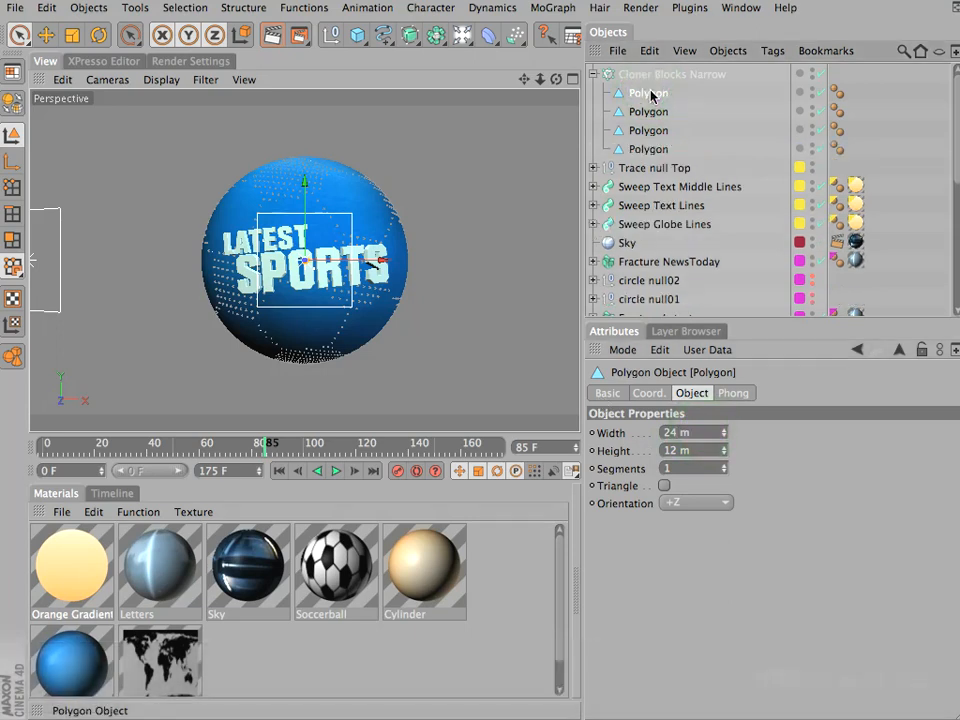
{"action": "double_click", "coordinate": [700, 432]}
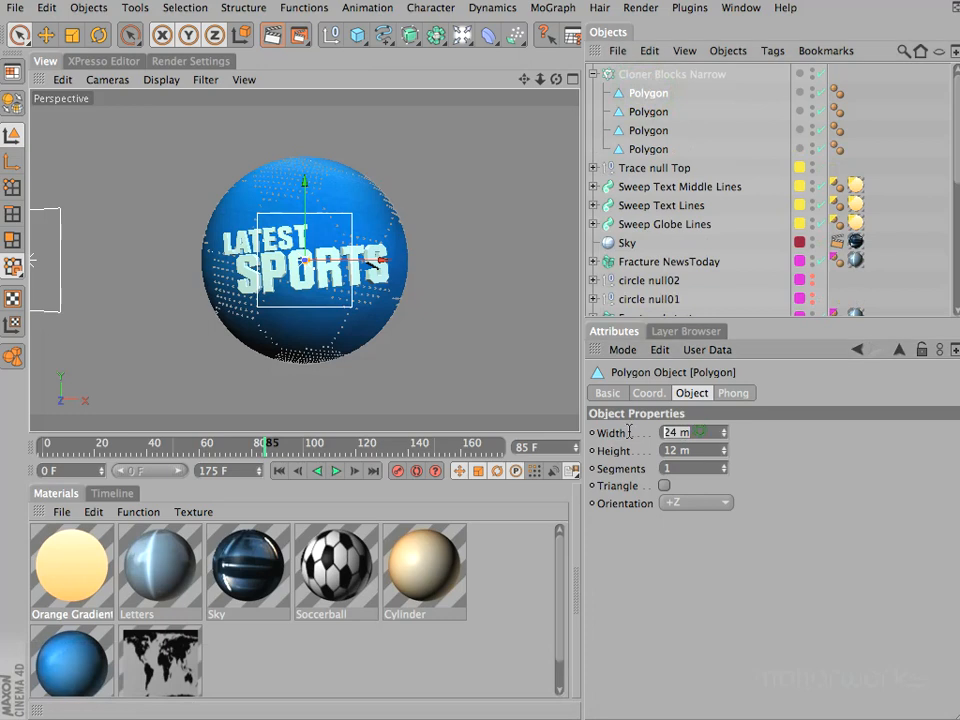
{"action": "type", "text": "50"}
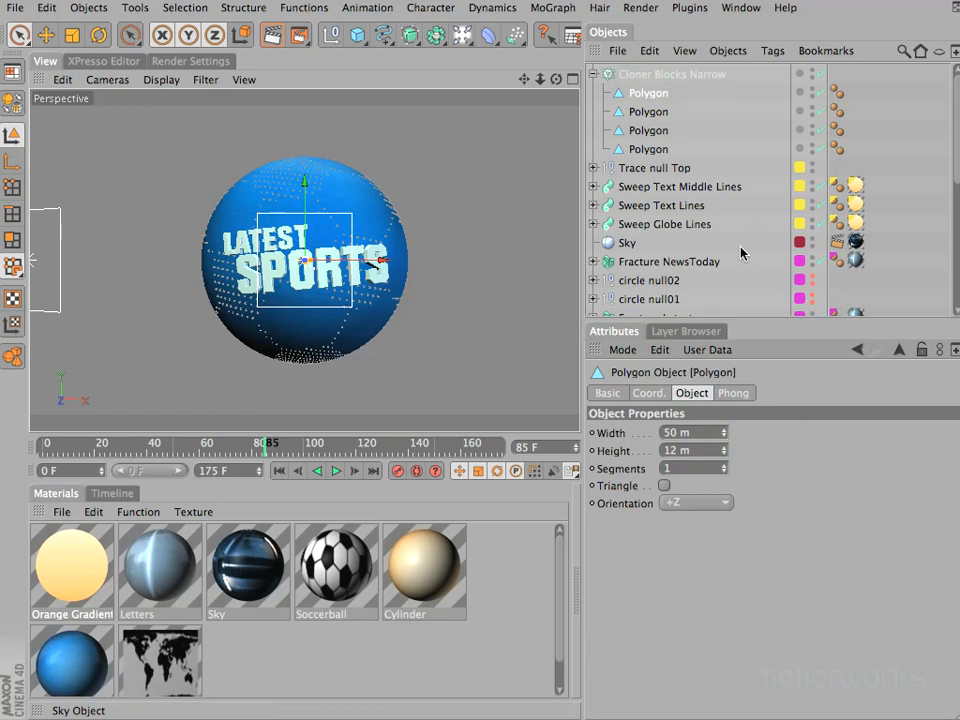
Assign Cloner Blocks Narrow and its four polygons to the MoGraph Generic layer
{"action": "left_click", "coordinate": [645, 74]}
{"action": "left_click", "coordinate": [647, 148], "text": "shift"}
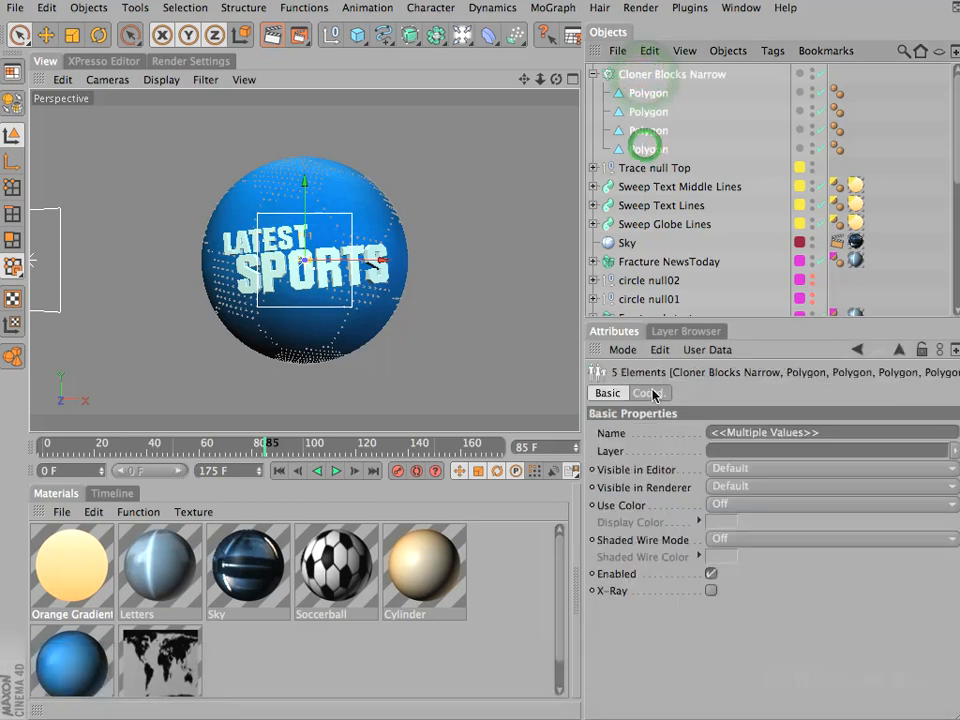
{"action": "left_click", "coordinate": [685, 331]}
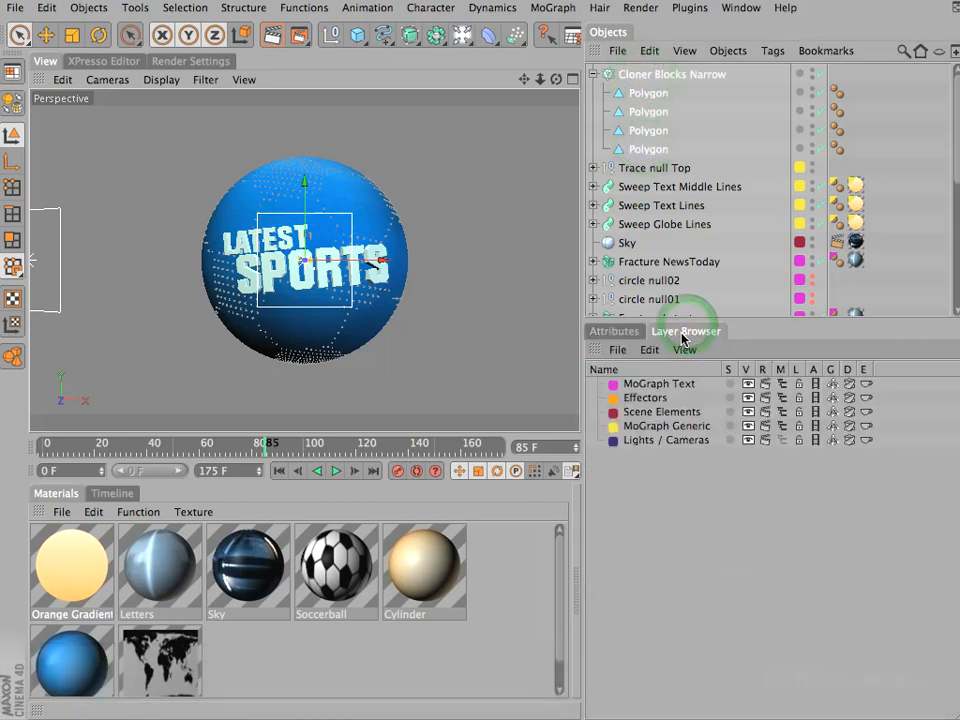
{"action": "left_click_drag", "start_coordinate": [660, 74], "coordinate": [668, 430]}
Change the distribution mode of Cloner Blocks Narrow to Radial
{"action": "left_click", "coordinate": [642, 75]}
{"action": "left_click", "coordinate": [614, 331]}
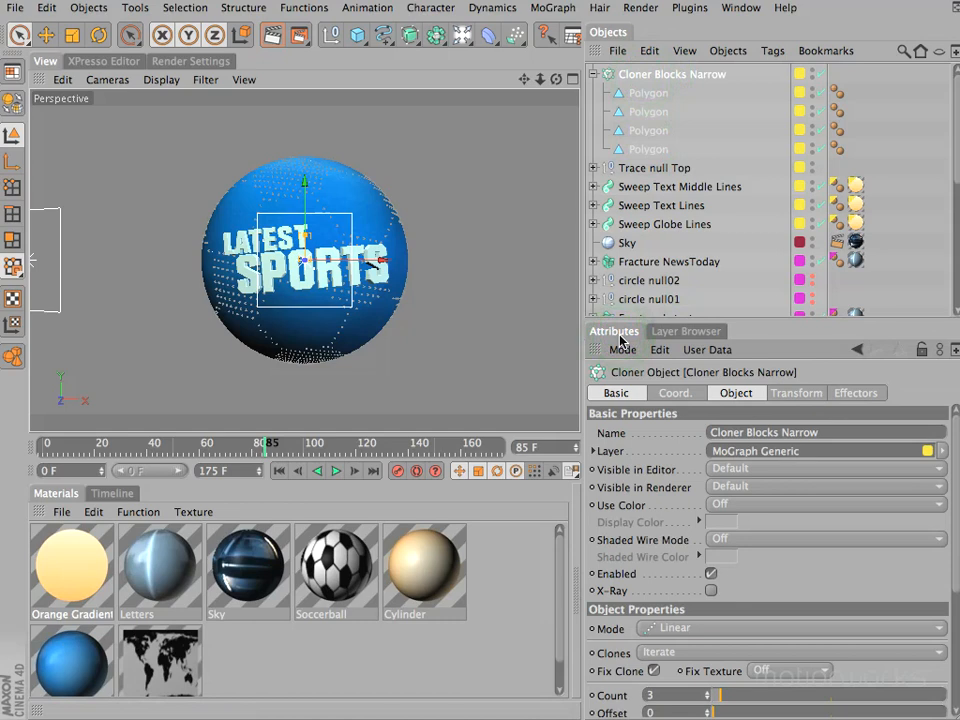
{"action": "left_click", "coordinate": [720, 394]}
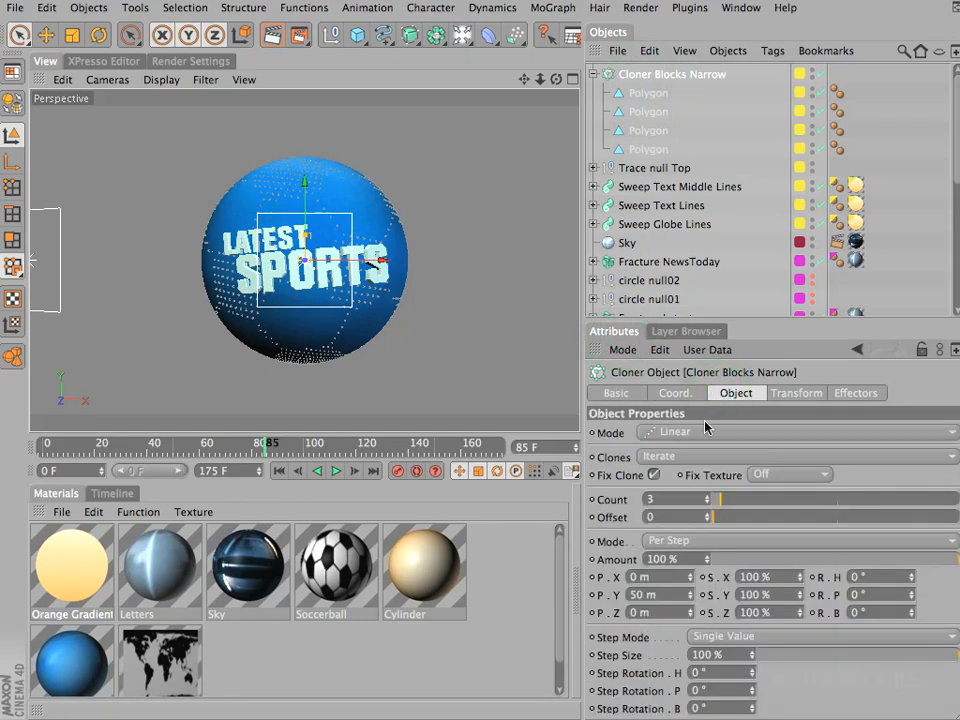
{"action": "left_click_drag", "start_coordinate": [706, 430], "coordinate": [707, 484]}
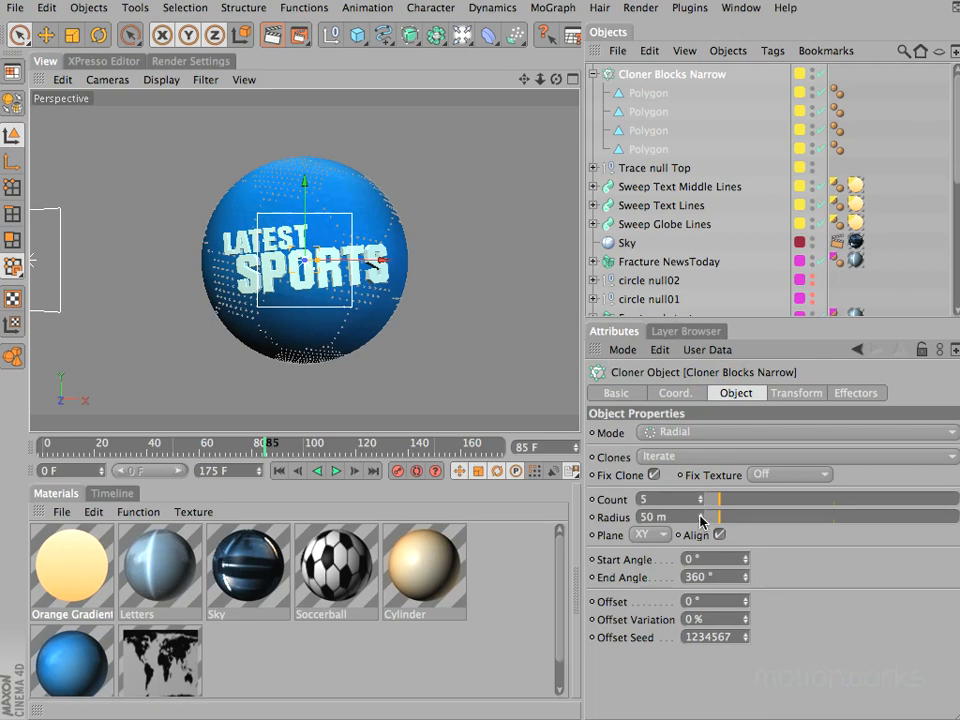
Try radii of 474 m and 400 m for the radial clones around the globe
{"action": "mouse_move", "coordinate": [703, 516]}
{"action": "left_mouse_down"}
{"action": "mouse_move", "coordinate": [703, 497]}
{"action": "mouse_move", "coordinate": [703, 520]}
{"action": "left_mouse_up"}
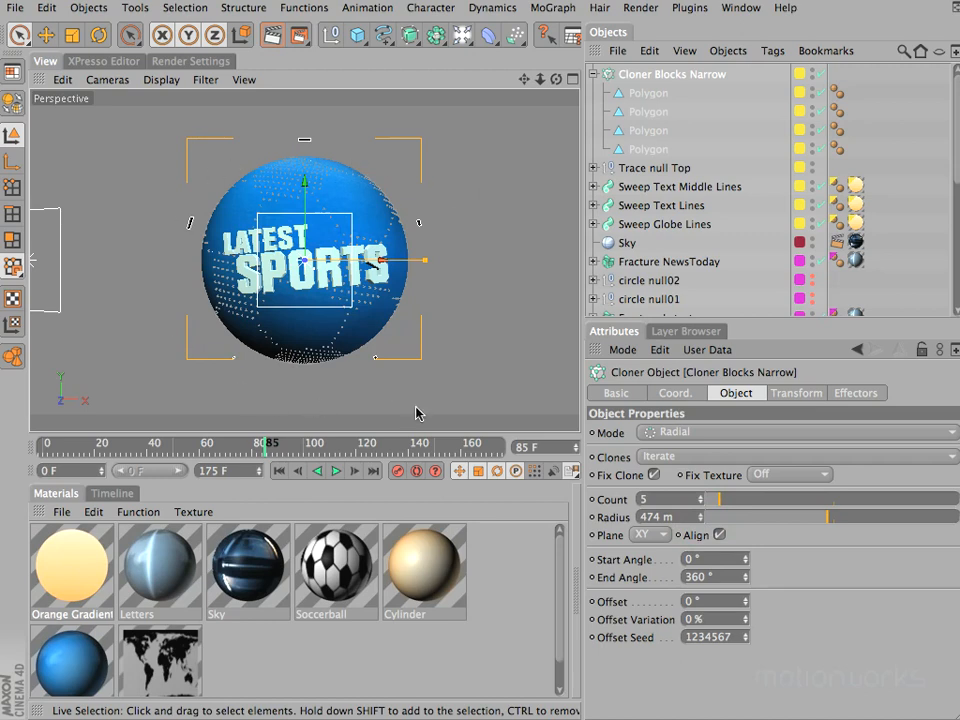
{"action": "double_click", "coordinate": [677, 517]}
{"action": "type", "text": "400"}
{"action": "key", "text": "Return"}
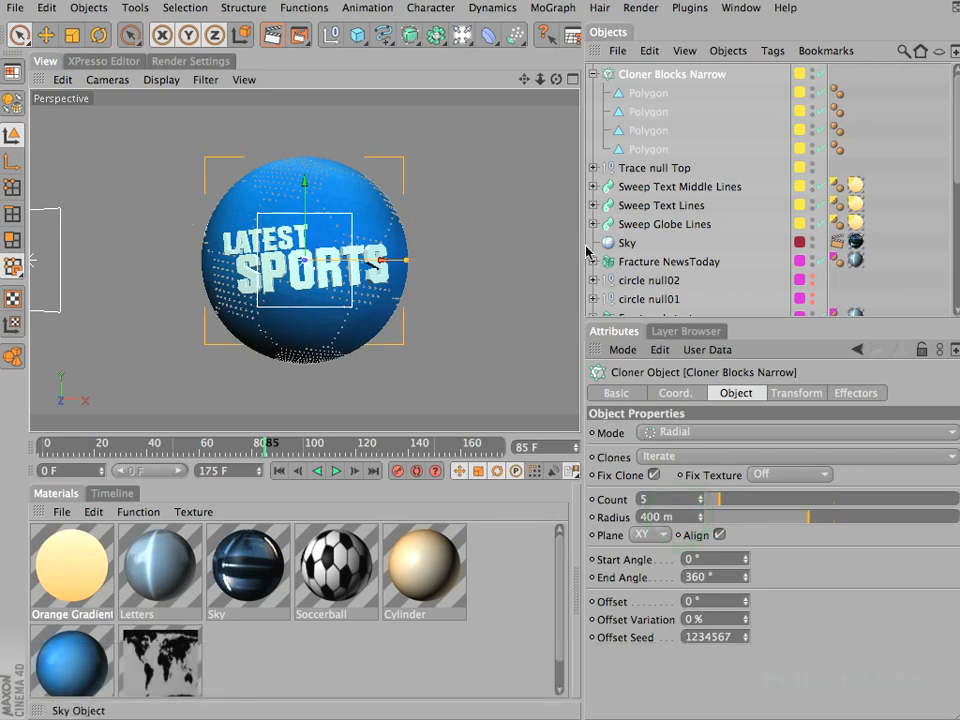
Set the radial cloner's radius to 500 m and its clone count to 60
{"action": "double_click", "coordinate": [684, 513]}
{"action": "type", "text": "500"}
{"action": "key", "text": "Return"}
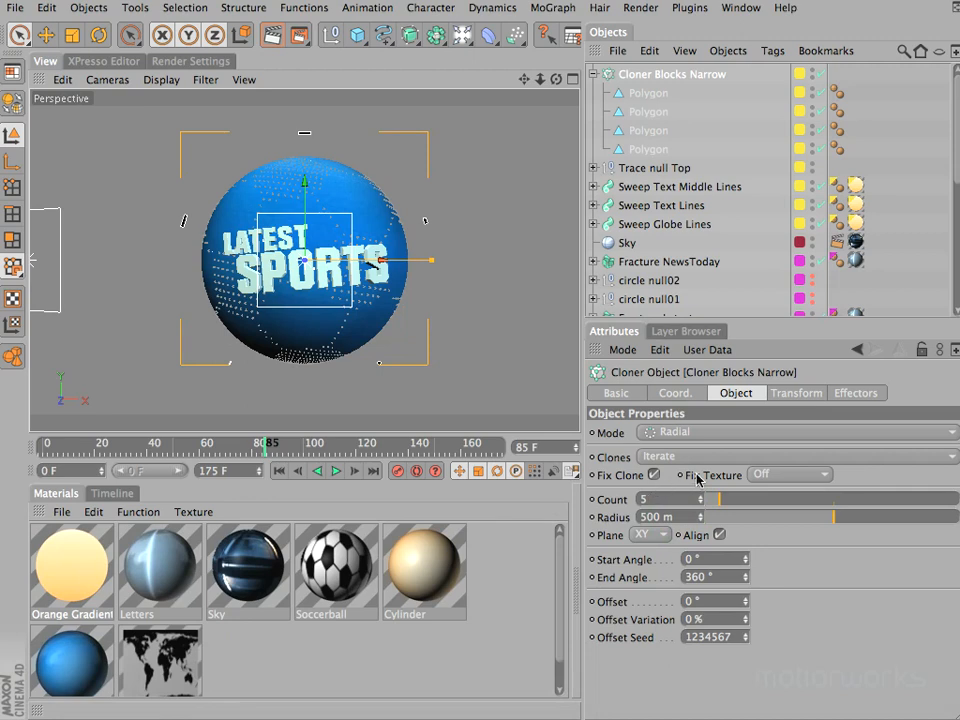
{"action": "double_click", "coordinate": [647, 500]}
{"action": "type", "text": "60"}
{"action": "key", "text": "Return"}
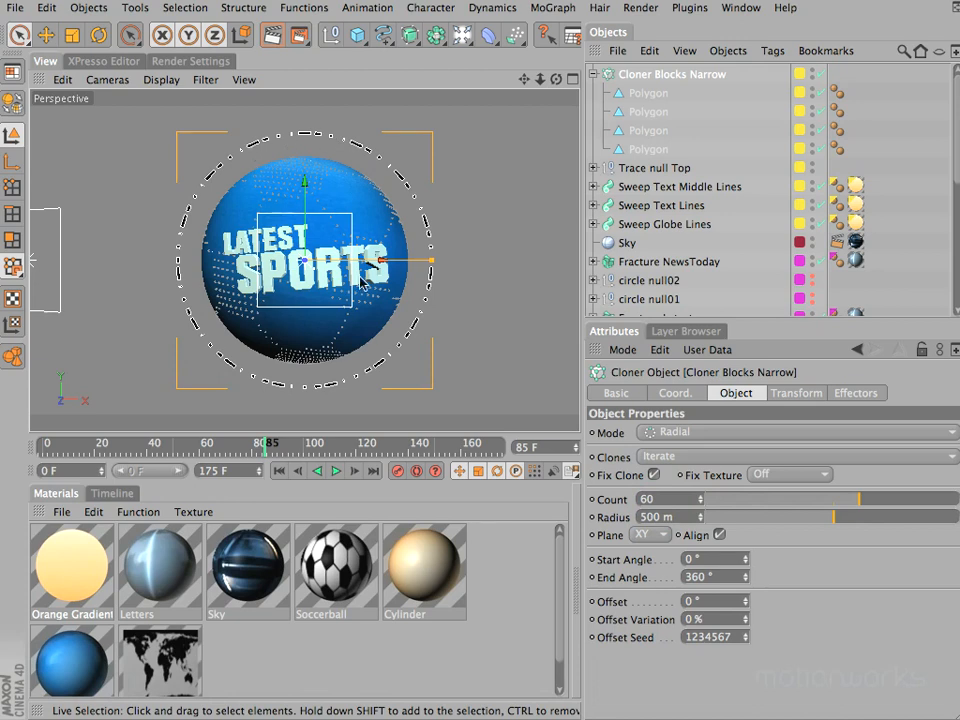
Switch the Clones option of Cloner Blocks Narrow to Blend and its radial plane to XZ
{"action": "left_click", "coordinate": [674, 456]}
{"action": "left_click", "coordinate": [685, 529]}
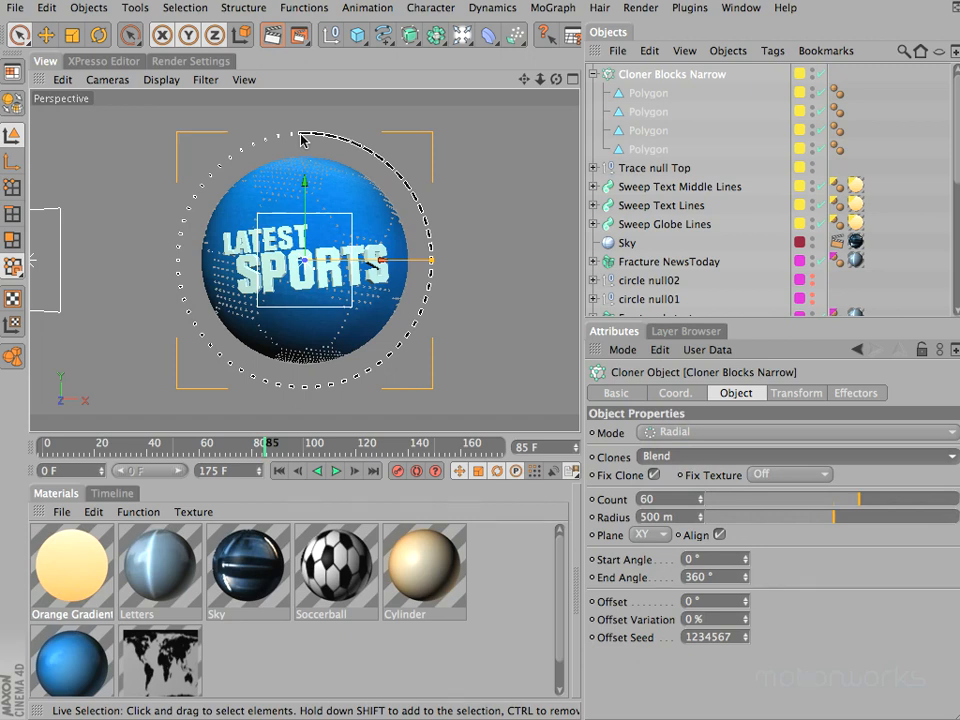
{"action": "left_click", "coordinate": [652, 536]}
{"action": "left_click", "coordinate": [645, 588]}
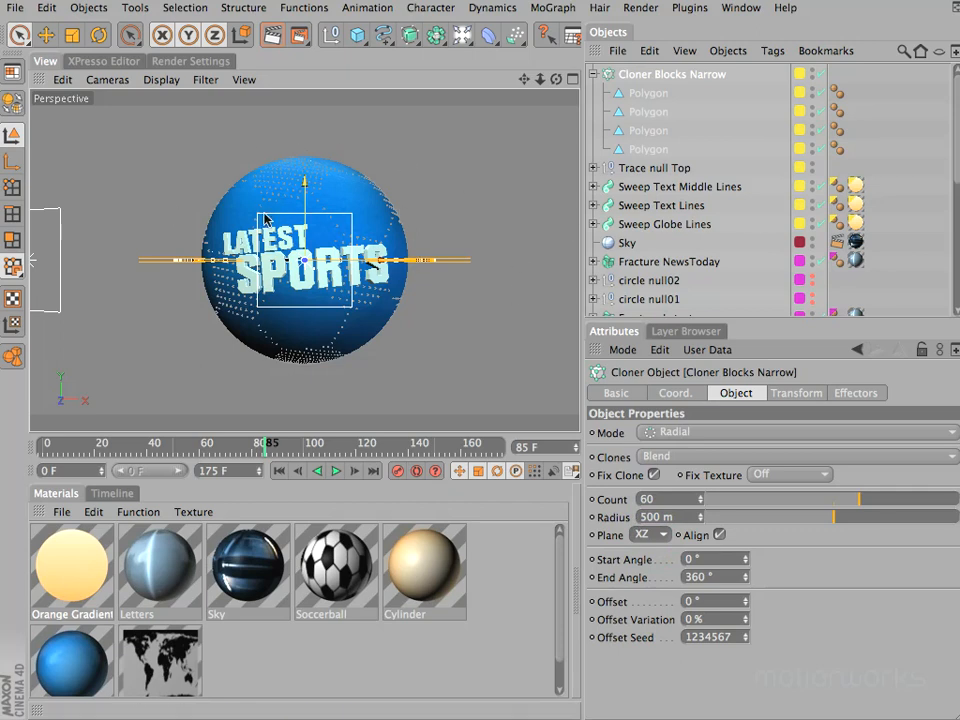
Make Cloner Blocks Narrow a child of the Null Sphere object, above the Matrix Object
{"action": "left_click_drag", "start_coordinate": [766, 318], "coordinate": [778, 520]}
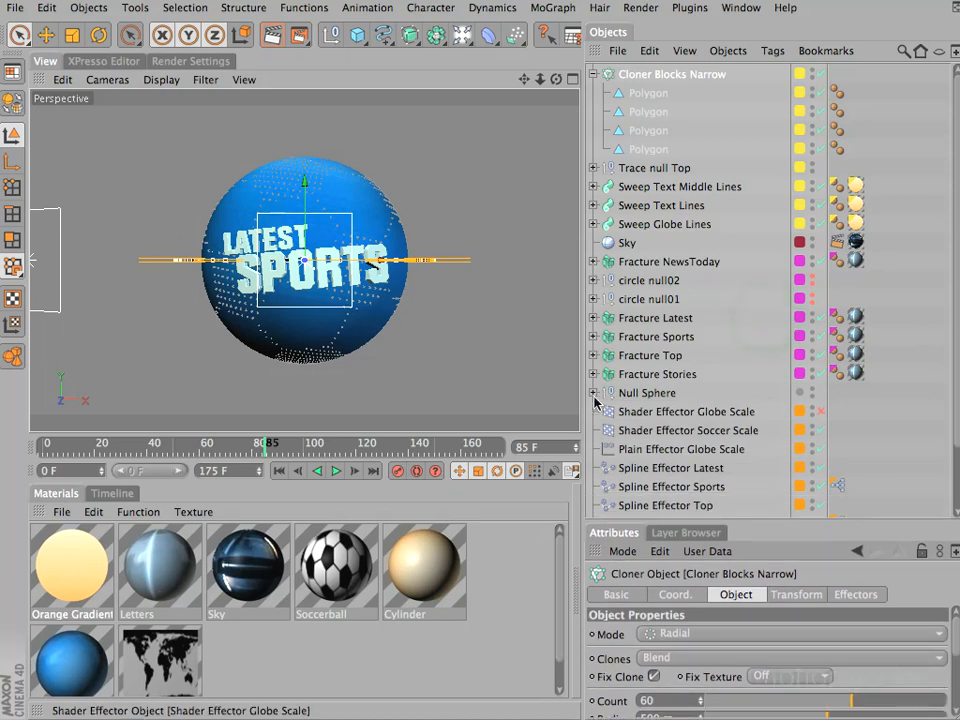
{"action": "left_click", "coordinate": [593, 393]}
{"action": "left_click", "coordinate": [645, 76]}
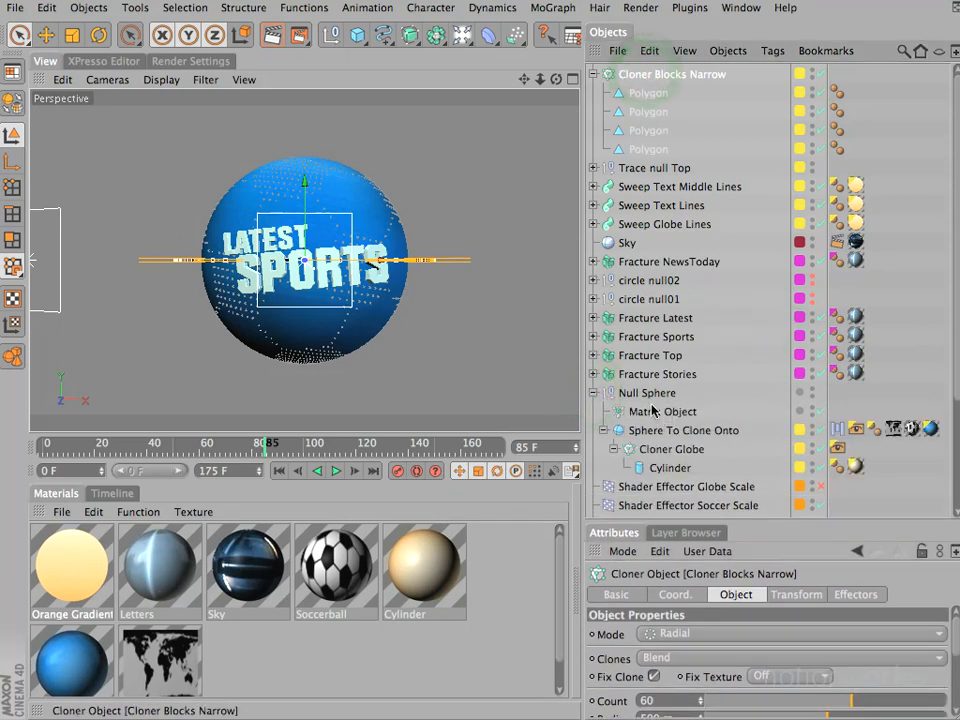
{"action": "left_click_drag", "start_coordinate": [653, 410], "coordinate": [653, 404]}
Set the bank rotation of Cloner Blocks Narrow to 0° so it follows the tilt of Null Sphere
{"action": "left_click", "coordinate": [674, 594]}
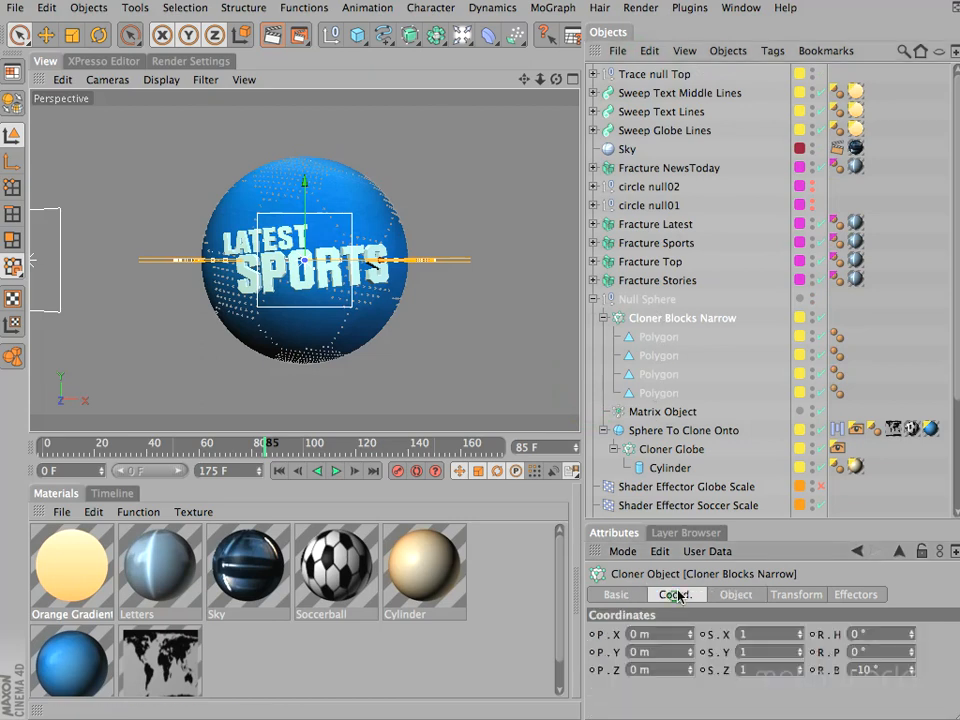
{"action": "left_click", "coordinate": [891, 672]}
{"action": "type", "text": "-10"}
{"action": "key", "text": "Return"}
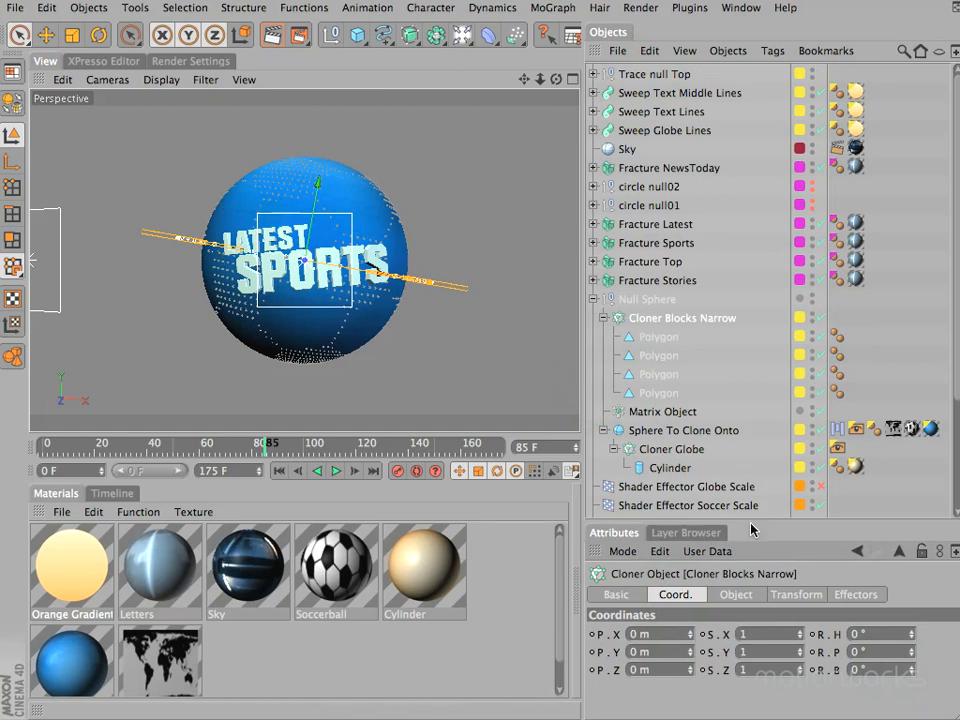
Try radial offsets of 55° and 73° on the cloner, with its attributes locked and everything deselected for the second
{"action": "left_click_drag", "start_coordinate": [752, 518], "coordinate": [803, 332]}
{"action": "left_click", "coordinate": [736, 489]}
{"action": "scroll", "coordinate": [957, 165], "scroll_direction": "down", "scroll_amount": 5}
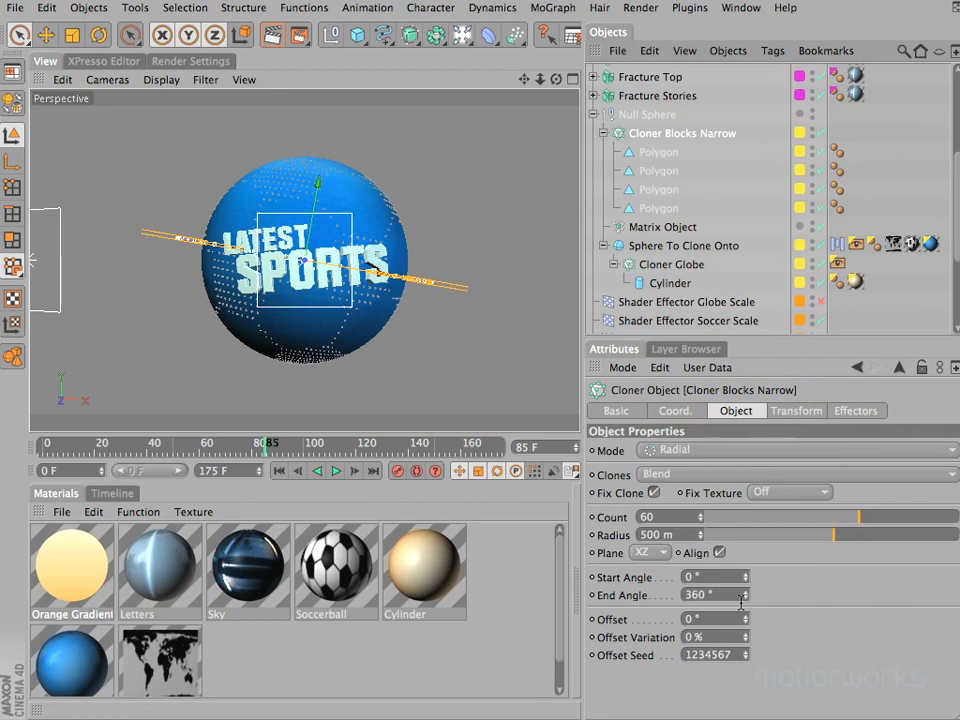
{"action": "left_click_drag", "start_coordinate": [745, 626], "coordinate": [746, 620]}
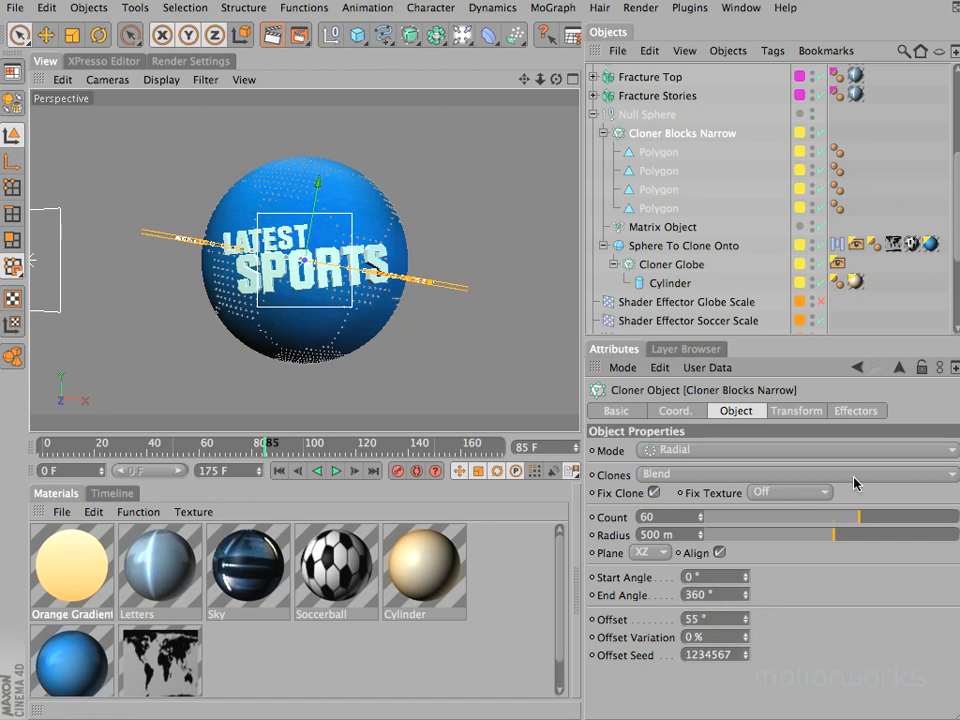
{"action": "left_click", "coordinate": [919, 366]}
{"action": "left_click", "coordinate": [885, 196]}
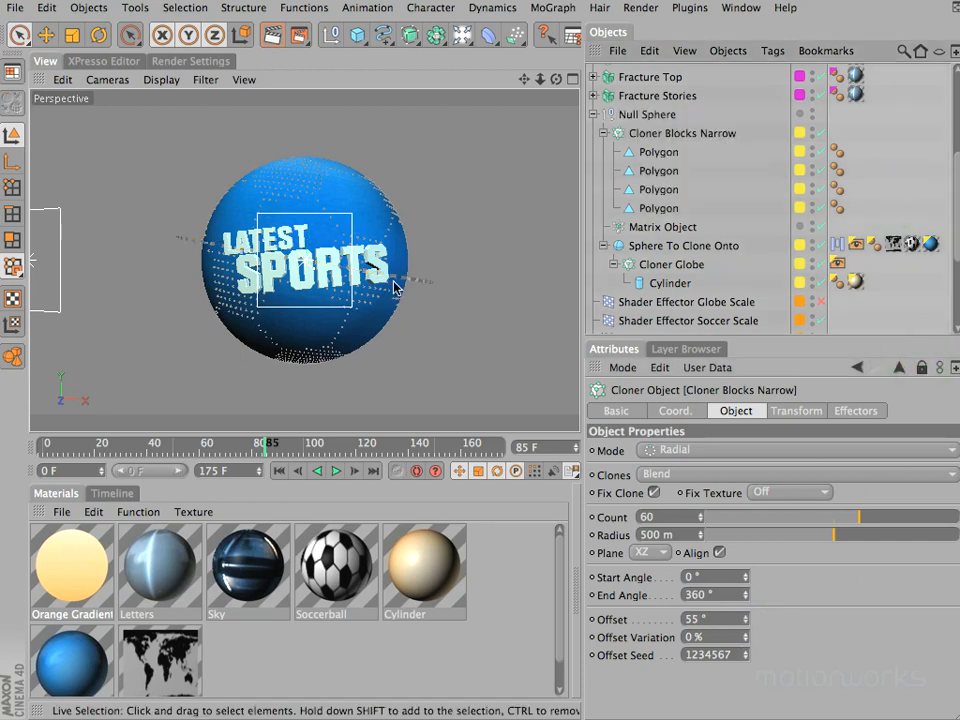
{"action": "left_click_drag", "start_coordinate": [745, 625], "coordinate": [745, 627]}
Reselect Cloner Blocks Narrow, unlock its attributes and try an offset of -4° in the top view
{"action": "left_click", "coordinate": [699, 137]}
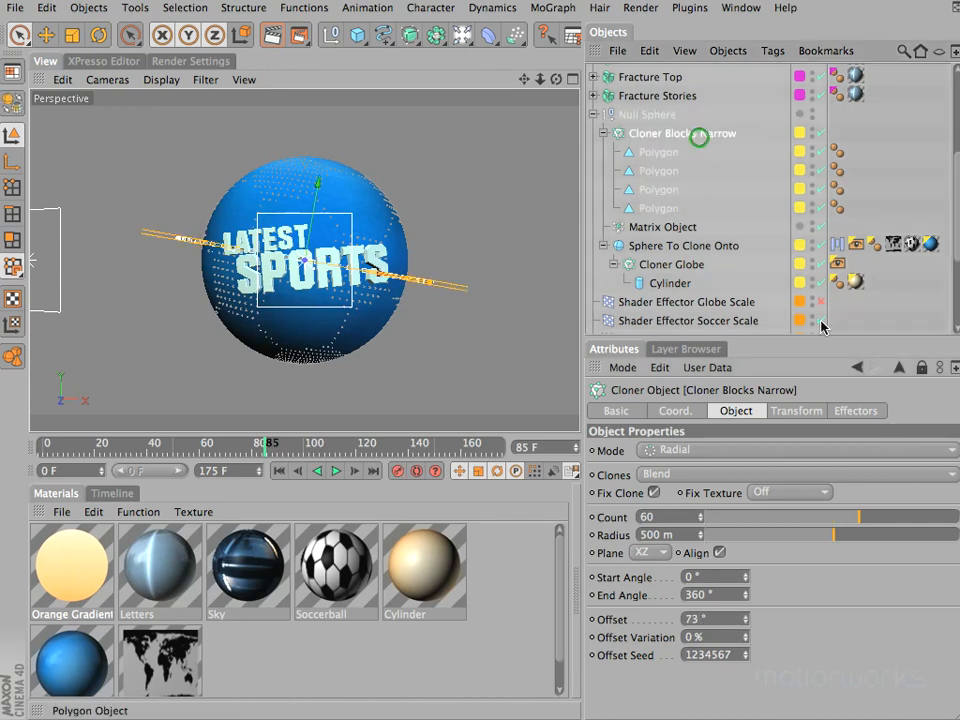
{"action": "left_click", "coordinate": [922, 368]}
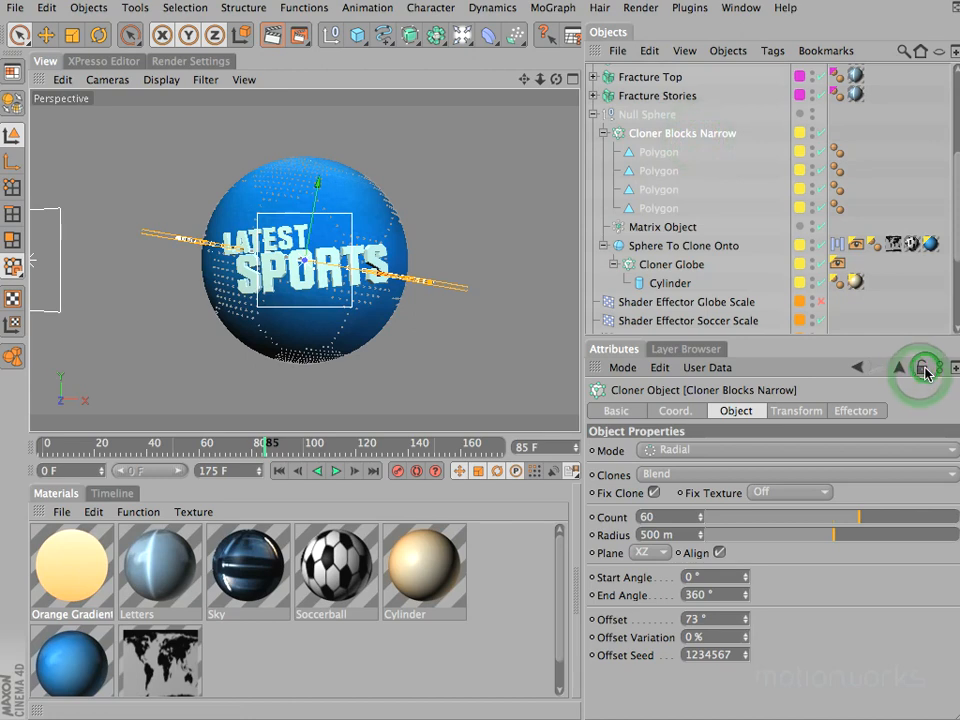
{"action": "key", "text": "F2"}
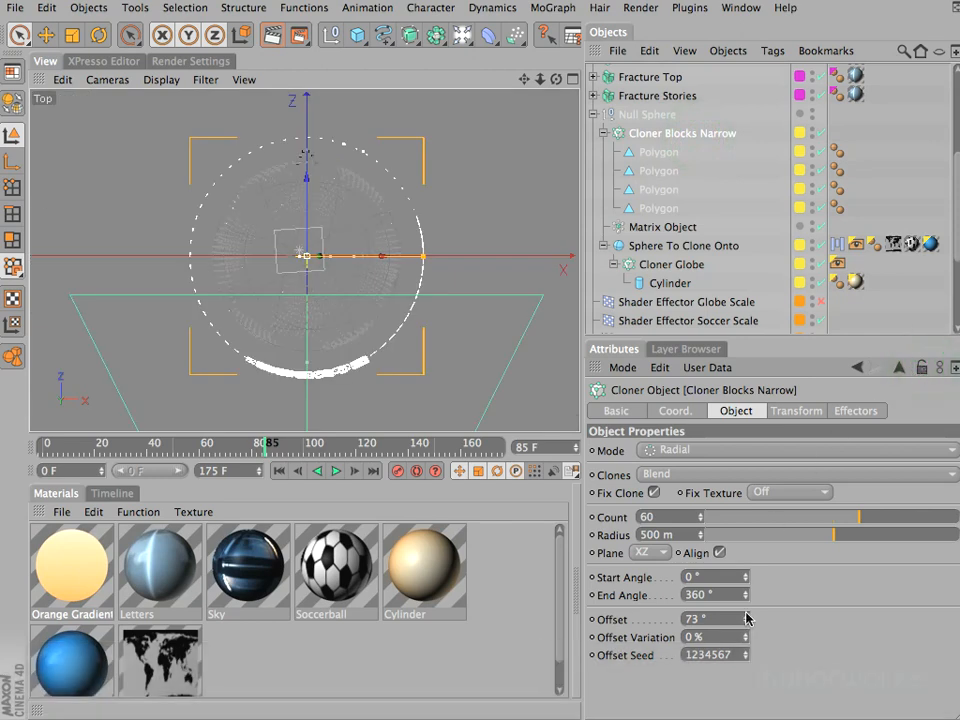
{"action": "left_click_drag", "start_coordinate": [745, 626], "coordinate": [716, 605]}
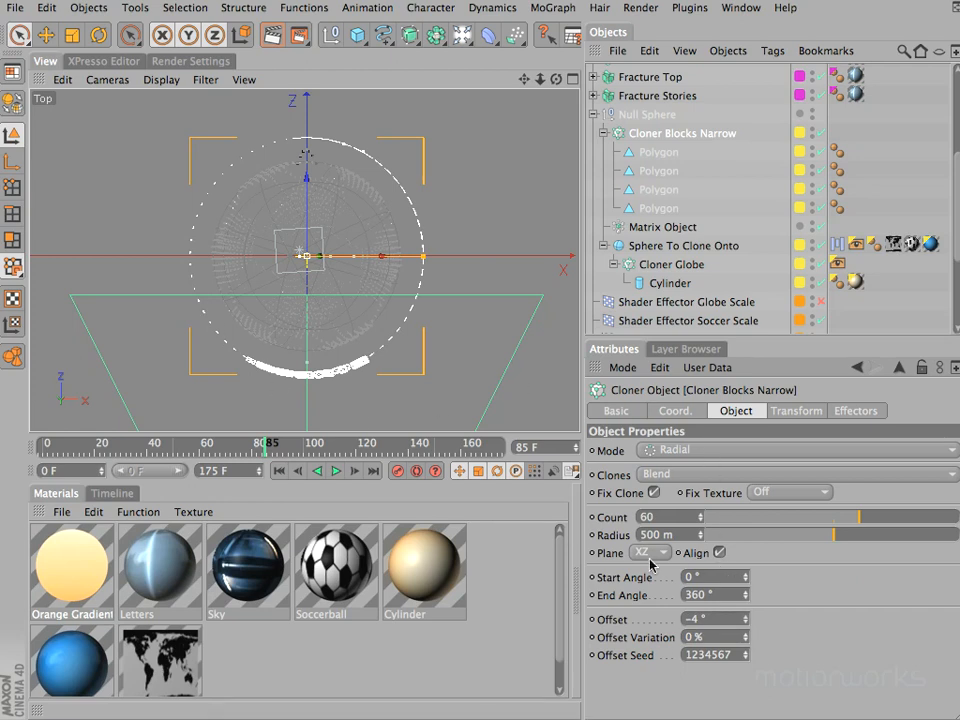
Set the radial Offset of Cloner Blocks Narrow to 0° and its Offset Variation to 50 %
{"action": "double_click", "coordinate": [718, 617]}
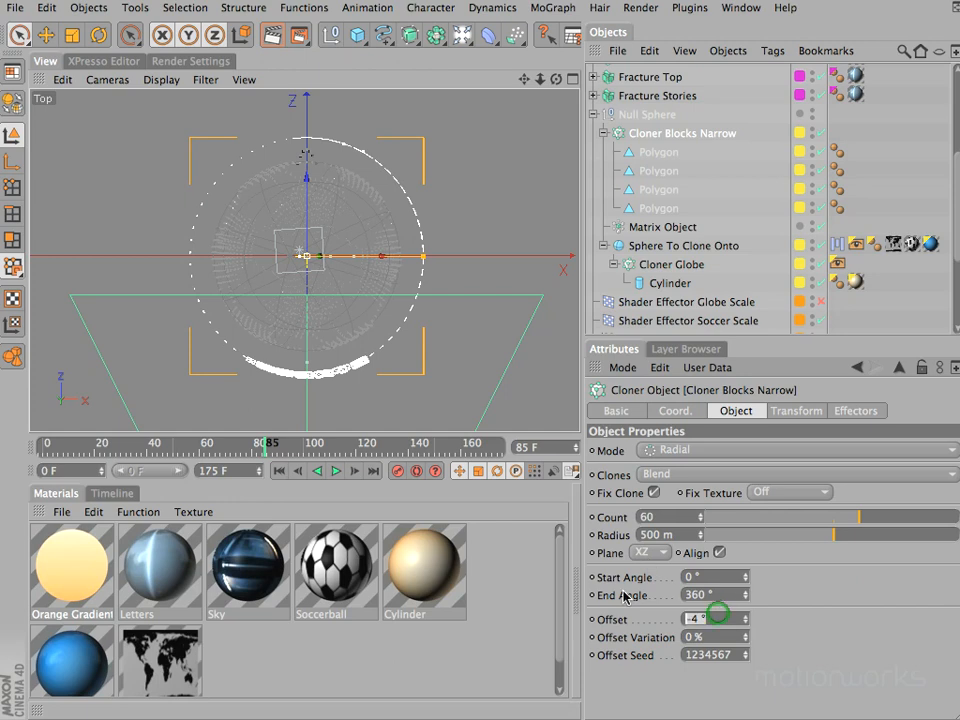
{"action": "type", "text": "0"}
{"action": "key", "text": "Return"}
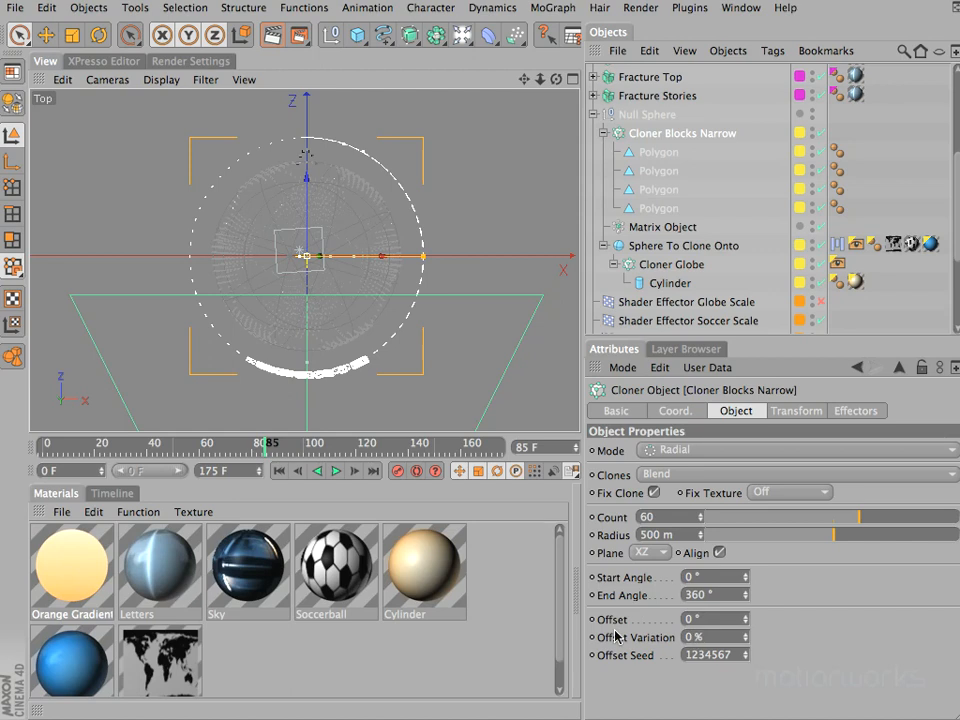
{"action": "double_click", "coordinate": [696, 638]}
{"action": "type", "text": "50"}
{"action": "key", "text": "Return"}
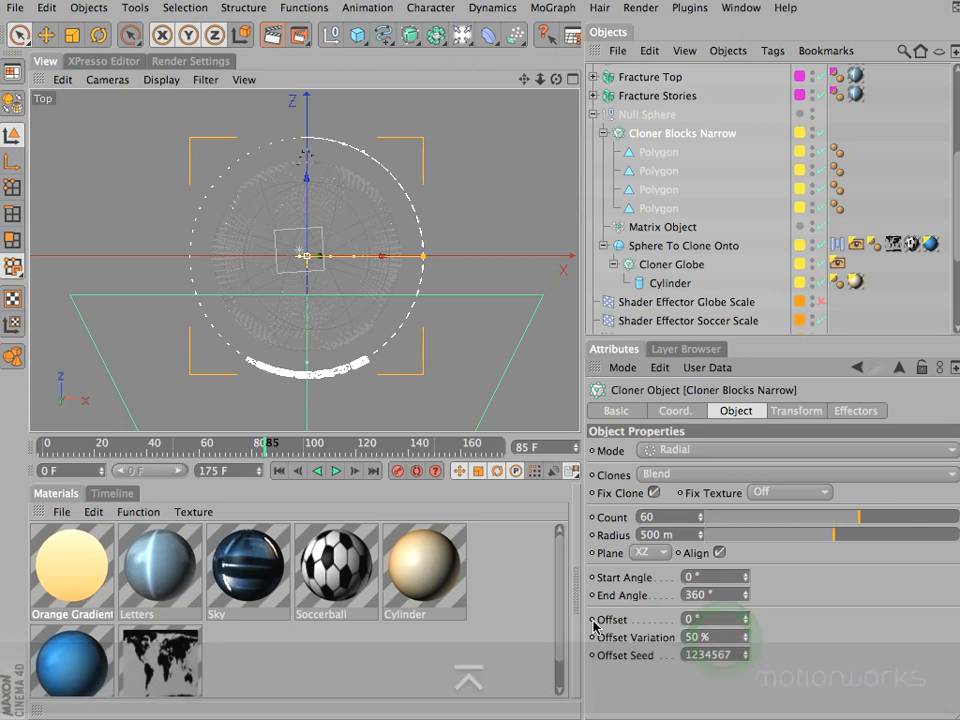
Try offsets of 250° in the top view and 271° in perspective, with the cloner's attributes locked and nothing selected
{"action": "mouse_move", "coordinate": [745, 622]}
{"action": "left_mouse_down"}
{"action": "mouse_move", "coordinate": [746, 614]}
{"action": "mouse_move", "coordinate": [748, 651]}
{"action": "mouse_move", "coordinate": [746, 621]}
{"action": "left_mouse_up"}
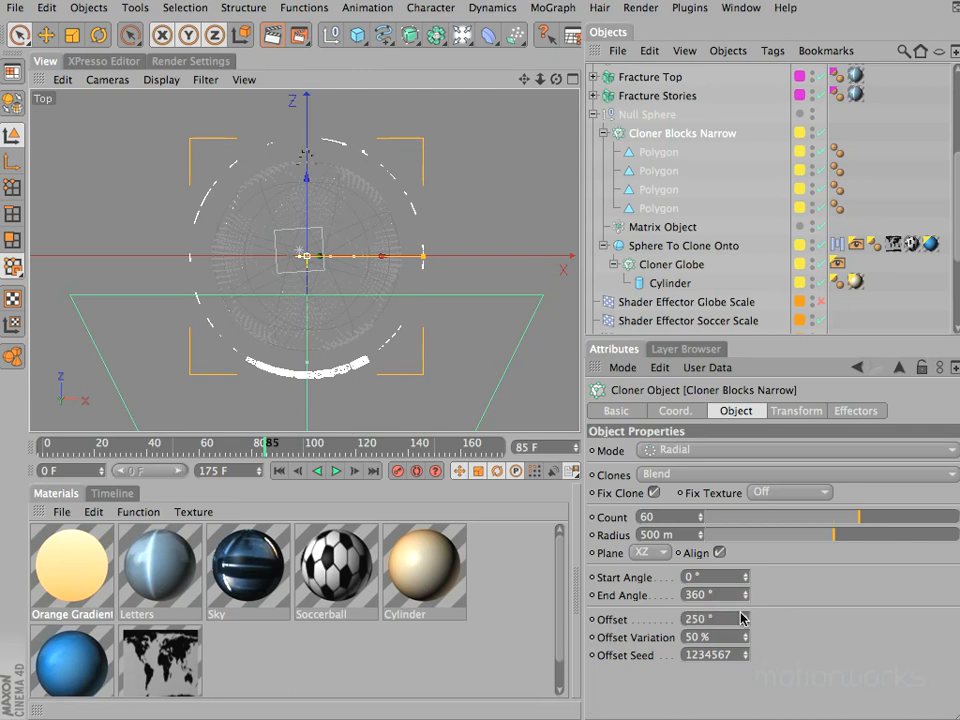
{"action": "key", "text": "F1"}
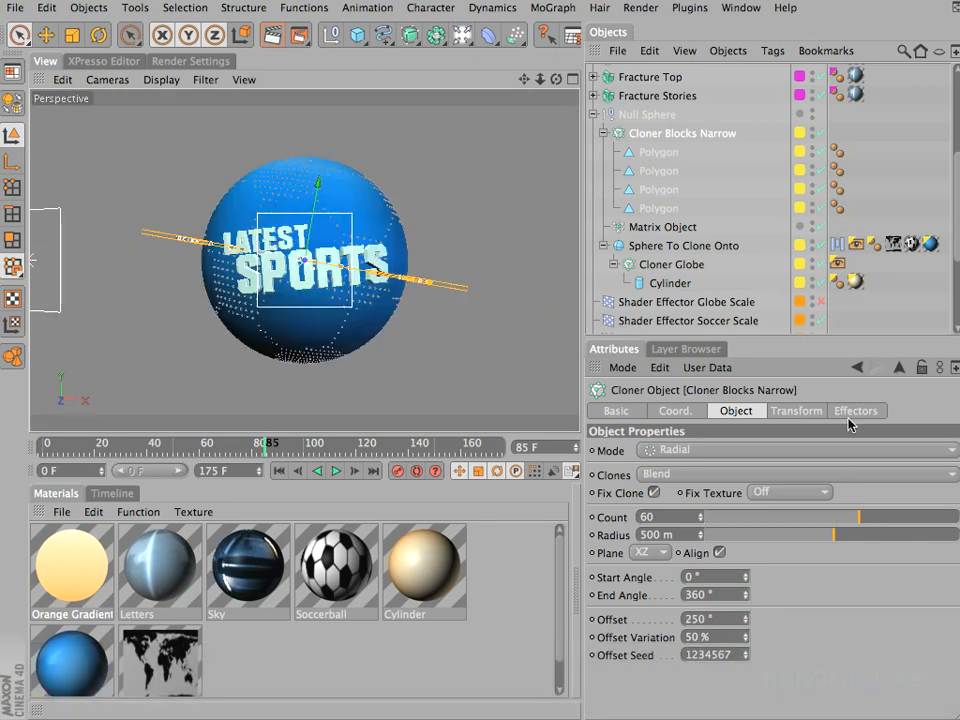
{"action": "left_click", "coordinate": [921, 368]}
{"action": "left_click", "coordinate": [913, 157]}
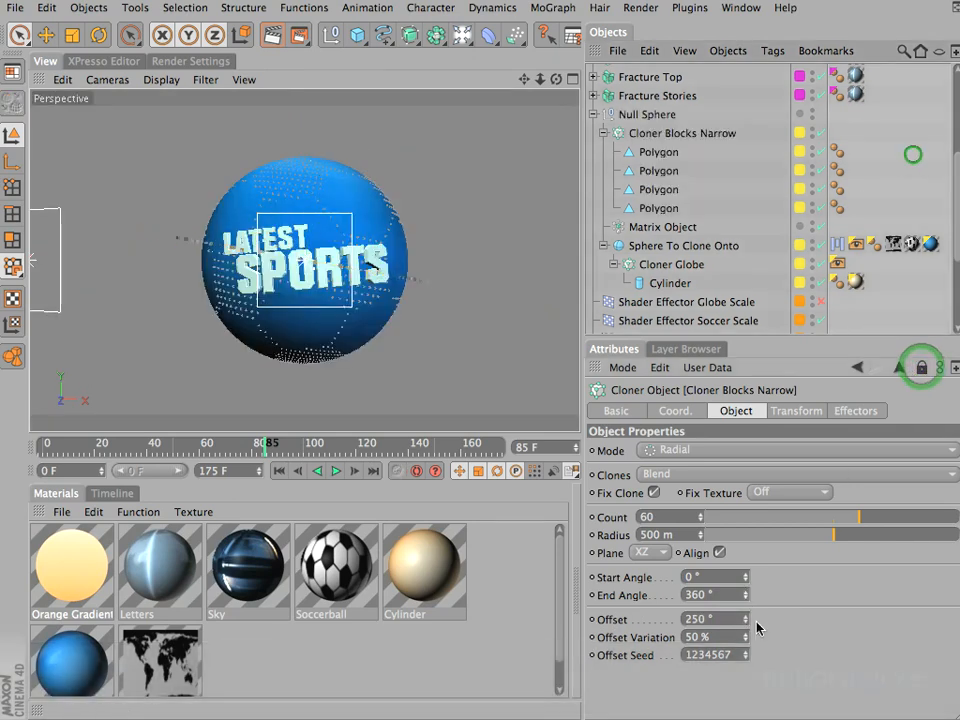
{"action": "mouse_move", "coordinate": [746, 621]}
{"action": "left_mouse_down"}
{"action": "mouse_move", "coordinate": [748, 644]}
{"action": "mouse_move", "coordinate": [746, 627]}
{"action": "left_mouse_up"}
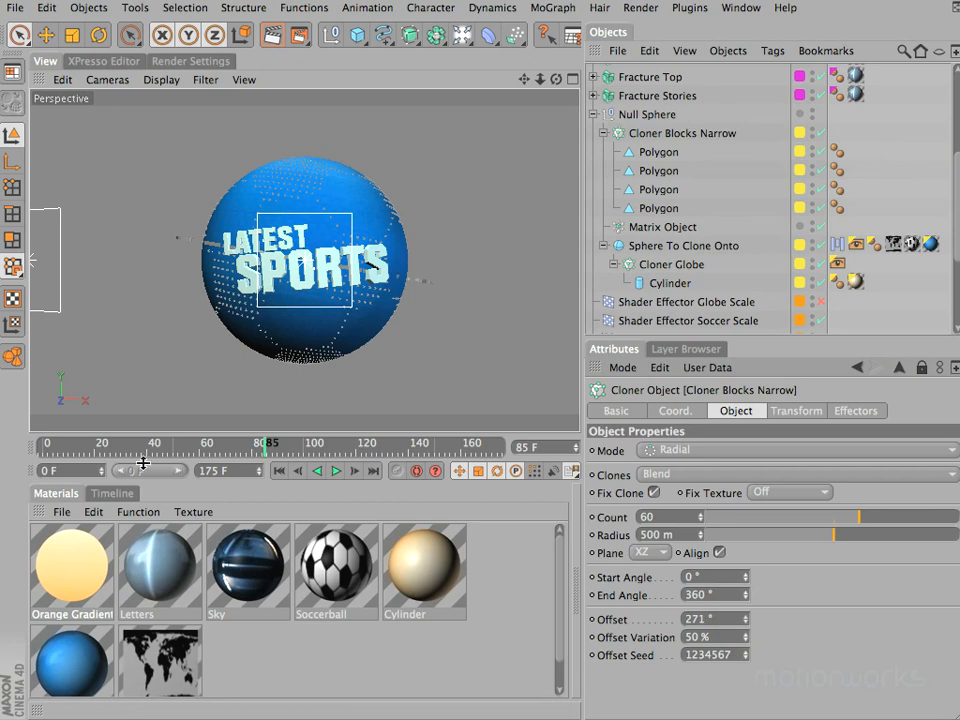
At frame 44, try a cloner offset of 375° and reset the offset to 0°
{"action": "left_click", "coordinate": [157, 443]}
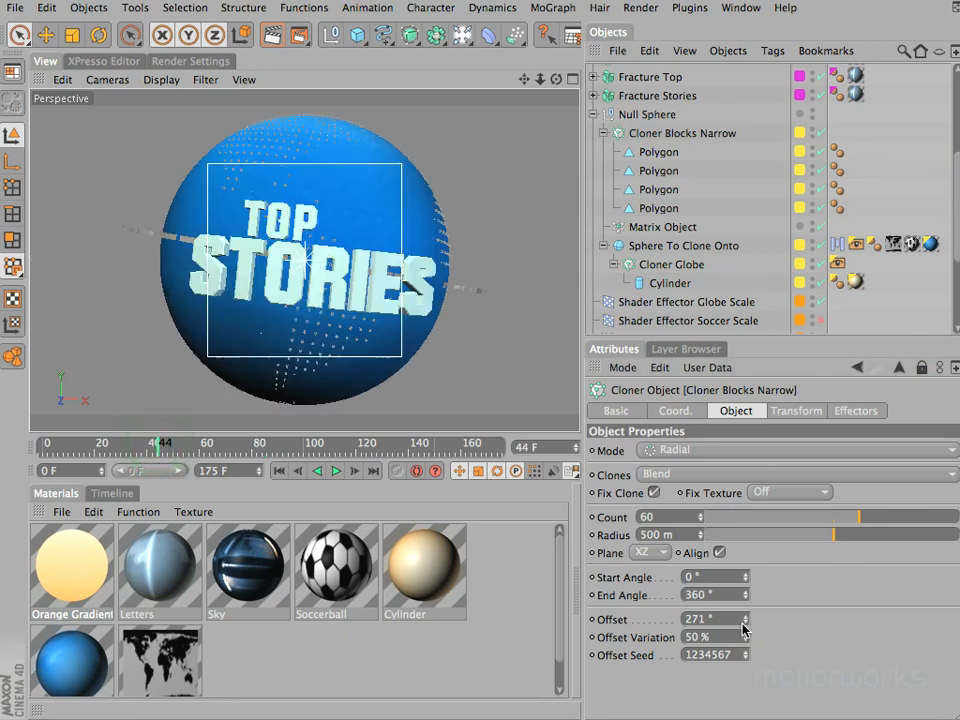
{"action": "mouse_move", "coordinate": [746, 625]}
{"action": "left_mouse_down"}
{"action": "mouse_move", "coordinate": [743, 617]}
{"action": "mouse_move", "coordinate": [745, 628]}
{"action": "mouse_move", "coordinate": [757, 627]}
{"action": "left_mouse_up"}
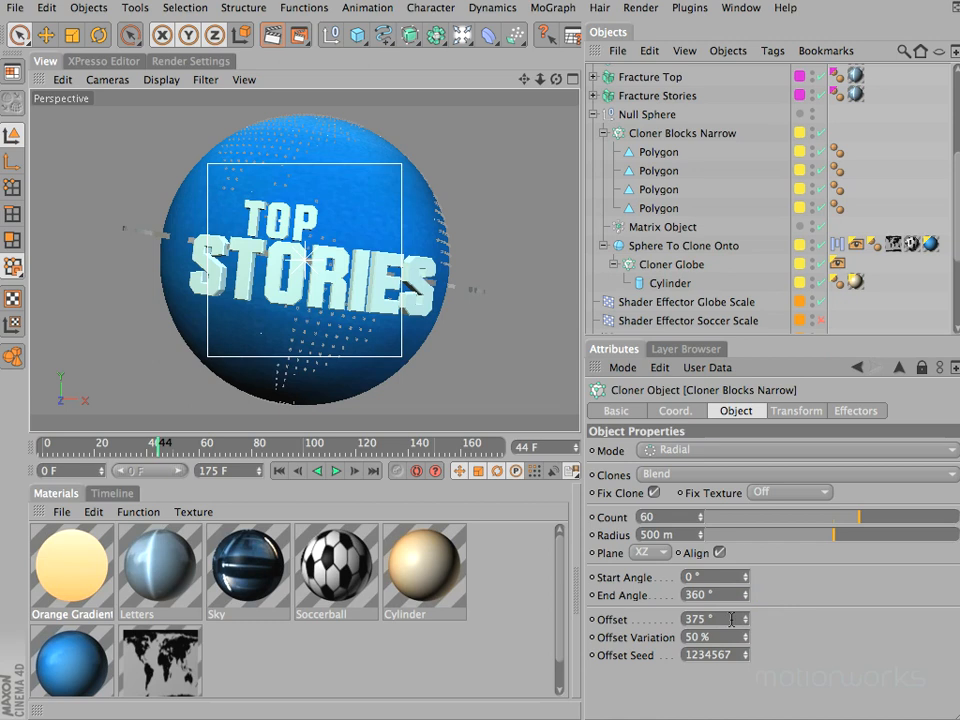
{"action": "left_click", "coordinate": [729, 620]}
{"action": "type", "text": "0"}
{"action": "key", "text": "Return"}
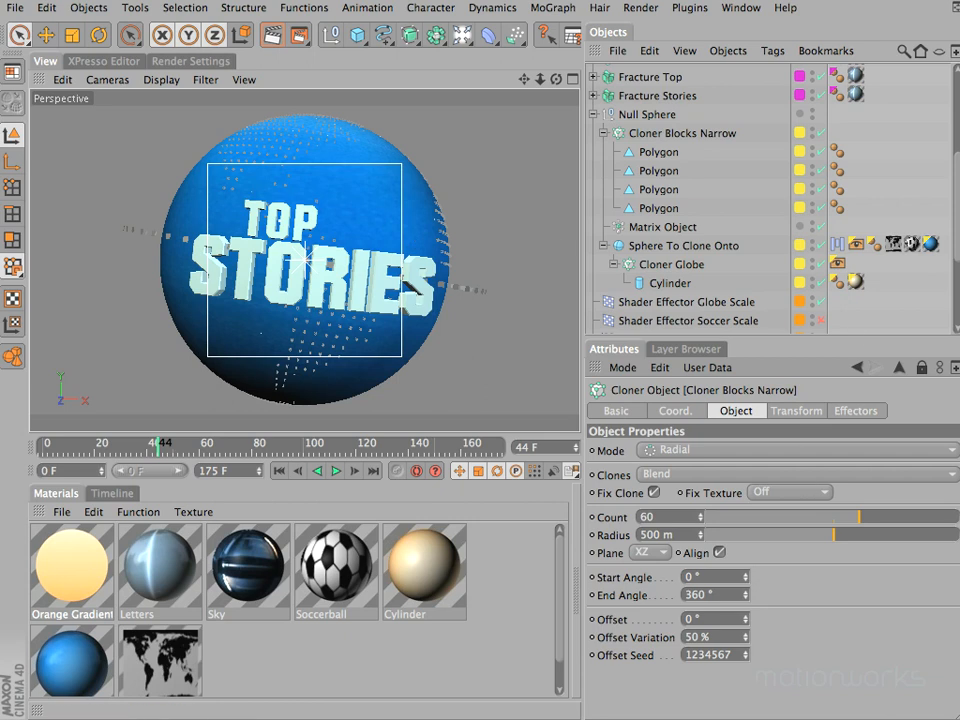
Duplicate the Orange Gradient material and rename the copy Orange Fresnel
{"action": "left_click", "coordinate": [72, 562]}
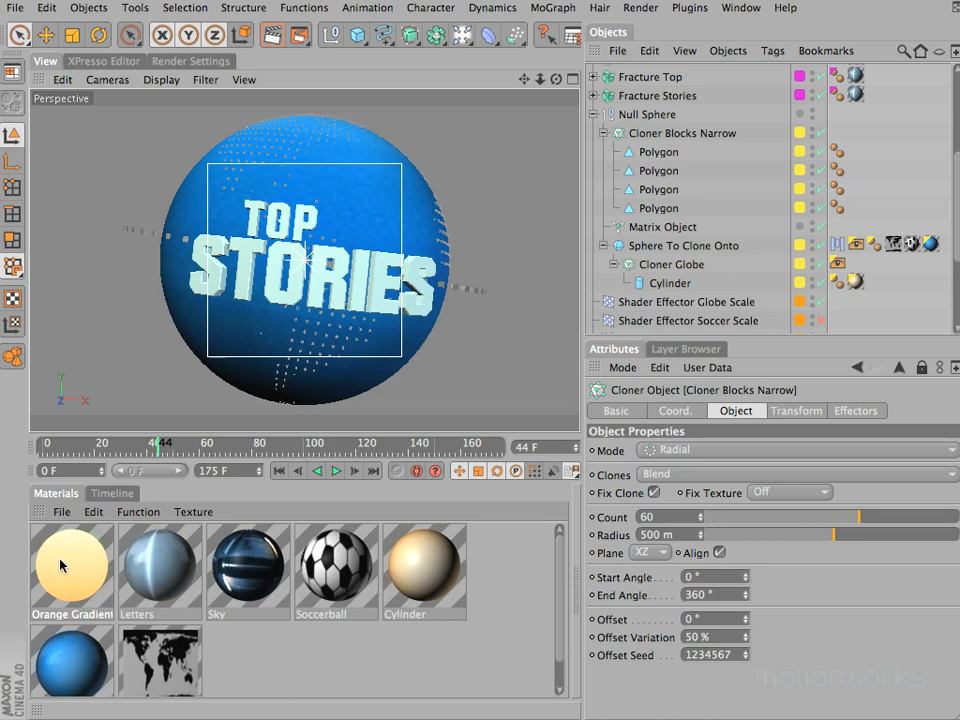
{"action": "left_click_drag", "start_coordinate": [60, 565], "coordinate": [270, 648], "text": "ctrl"}
{"action": "scroll", "coordinate": [558, 600], "scroll_direction": "down", "scroll_amount": 1}
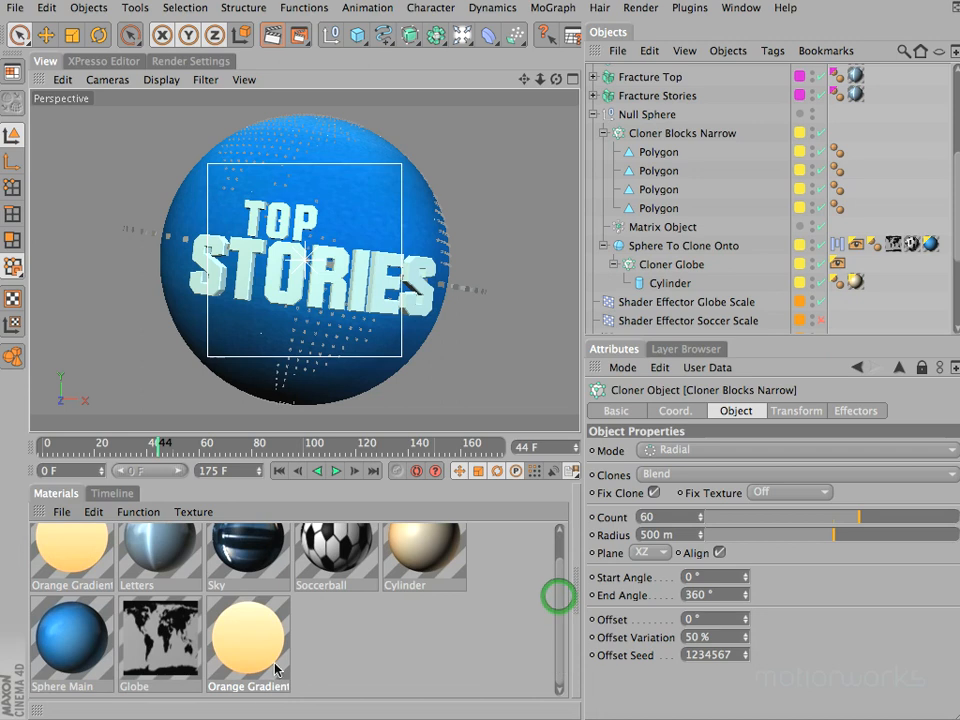
{"action": "double_click", "coordinate": [258, 689]}
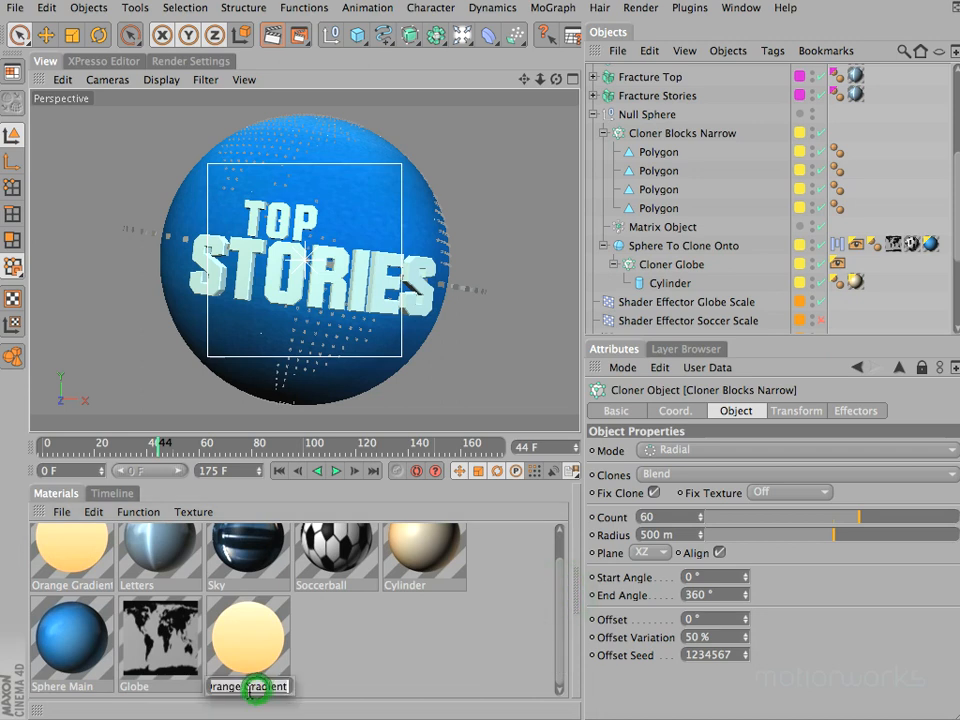
{"action": "type", "text": "Fresnel"}
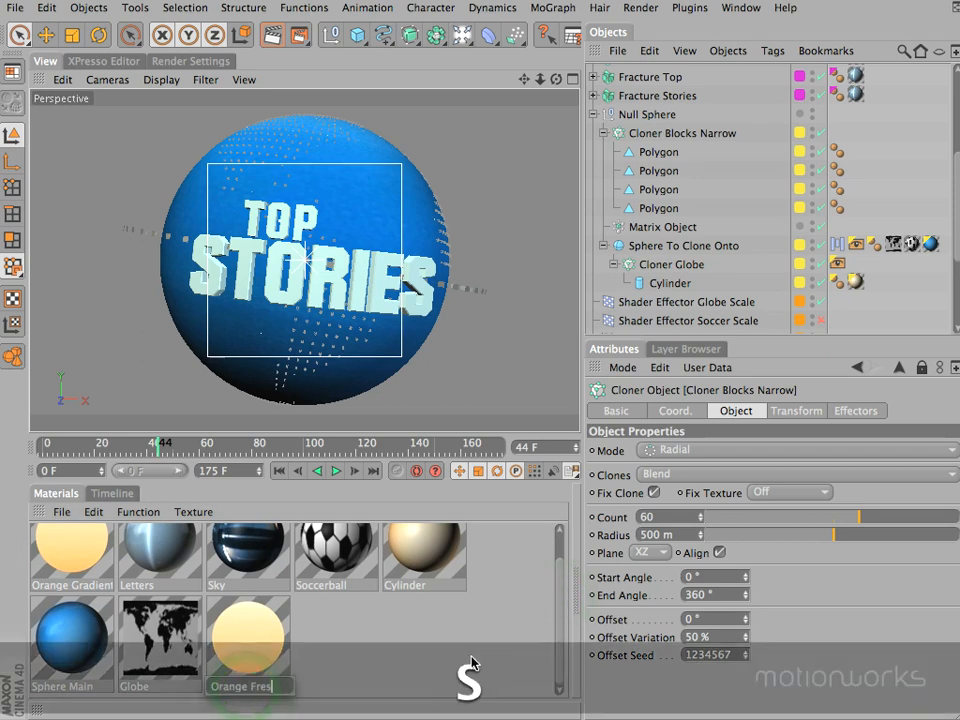
{"action": "key", "text": "Return"}
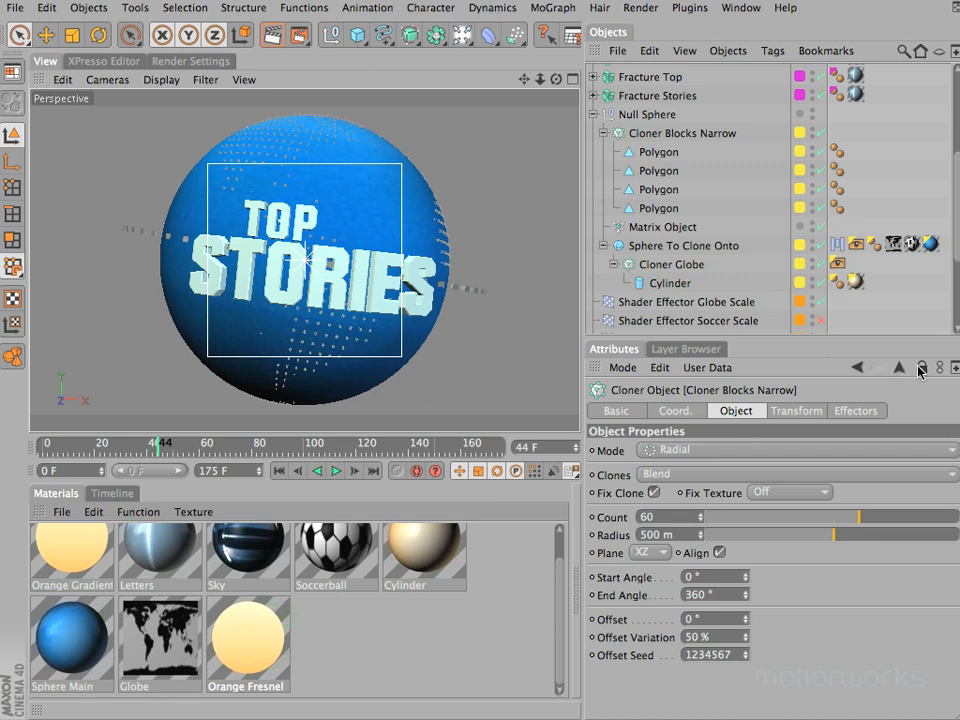
Unlock the attributes and copy the gradient from the Gradient shader in the Luminance channel of Orange Fresnel
{"action": "left_click", "coordinate": [921, 368]}
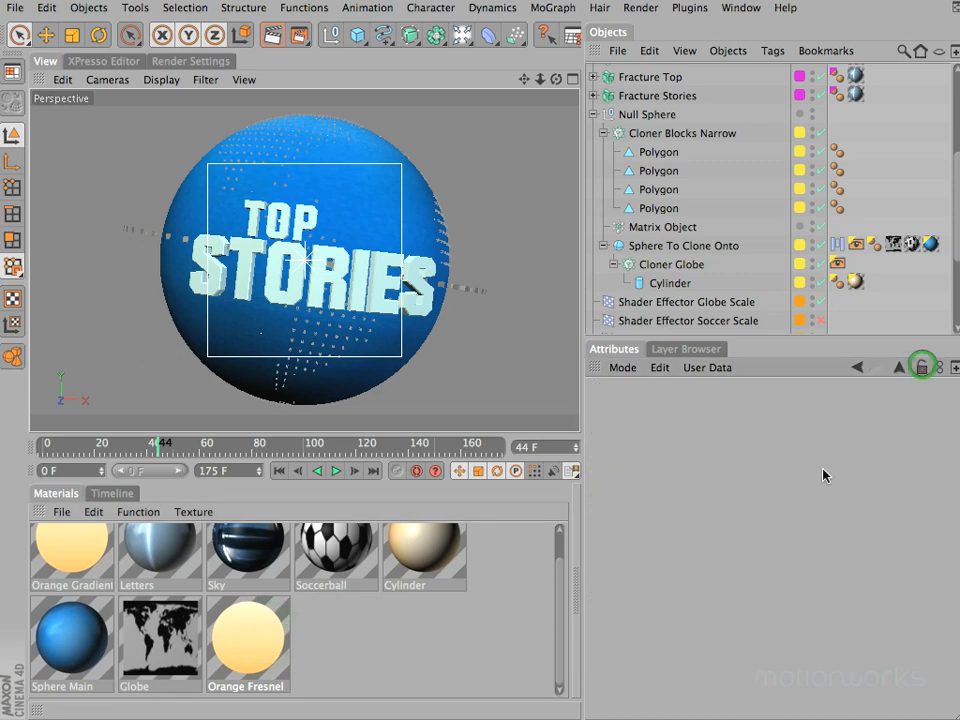
{"action": "left_click", "coordinate": [258, 641]}
{"action": "left_click", "coordinate": [693, 412]}
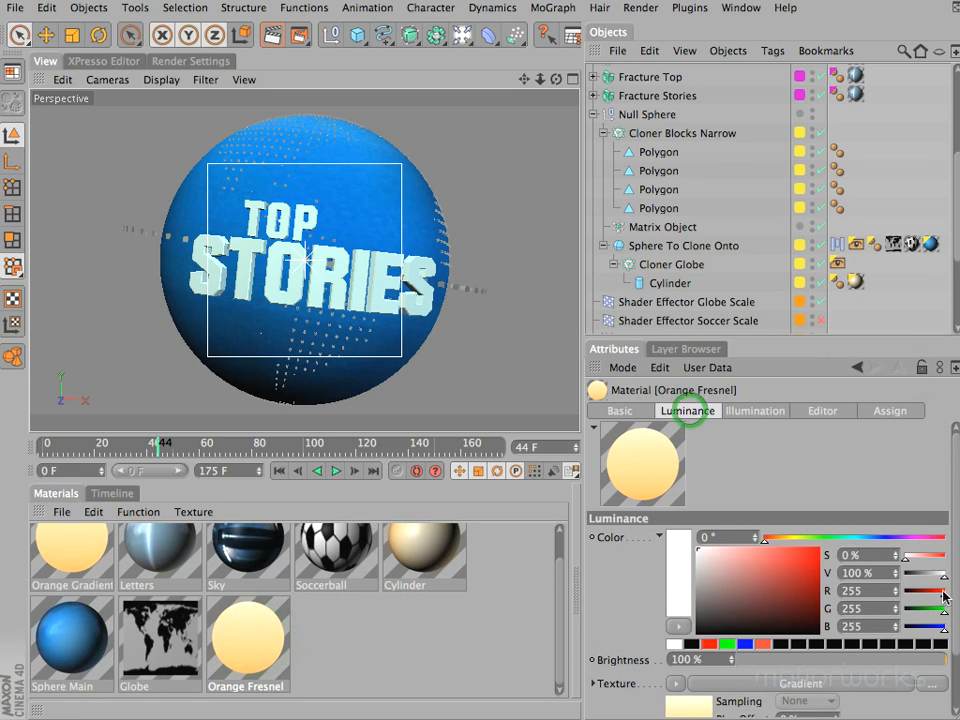
{"action": "left_click", "coordinate": [659, 537]}
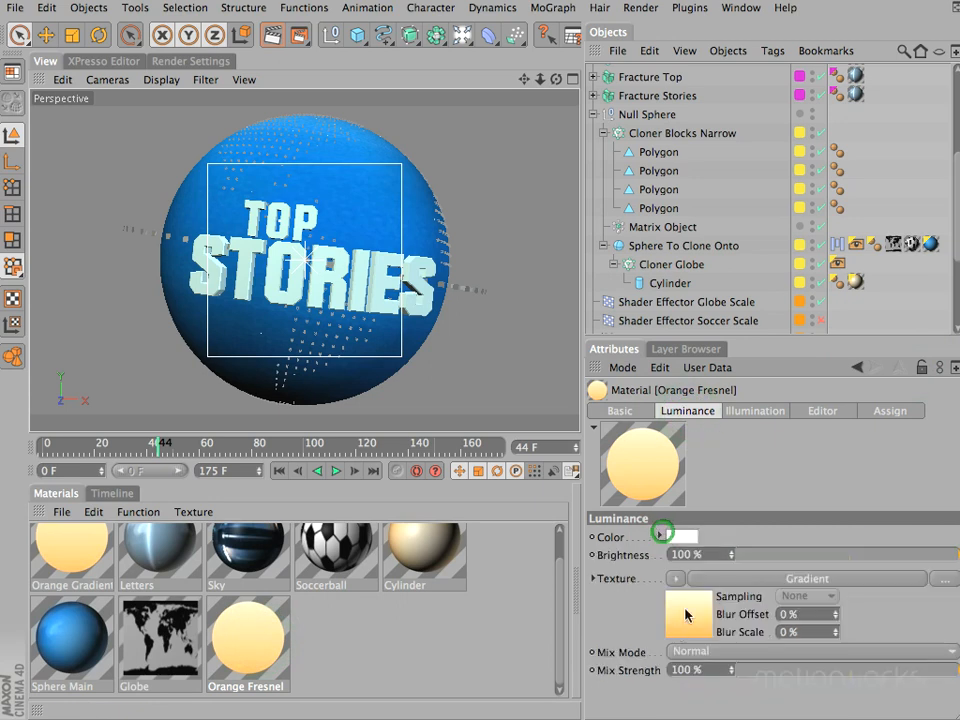
{"action": "left_click", "coordinate": [738, 577]}
{"action": "right_click", "coordinate": [636, 540]}
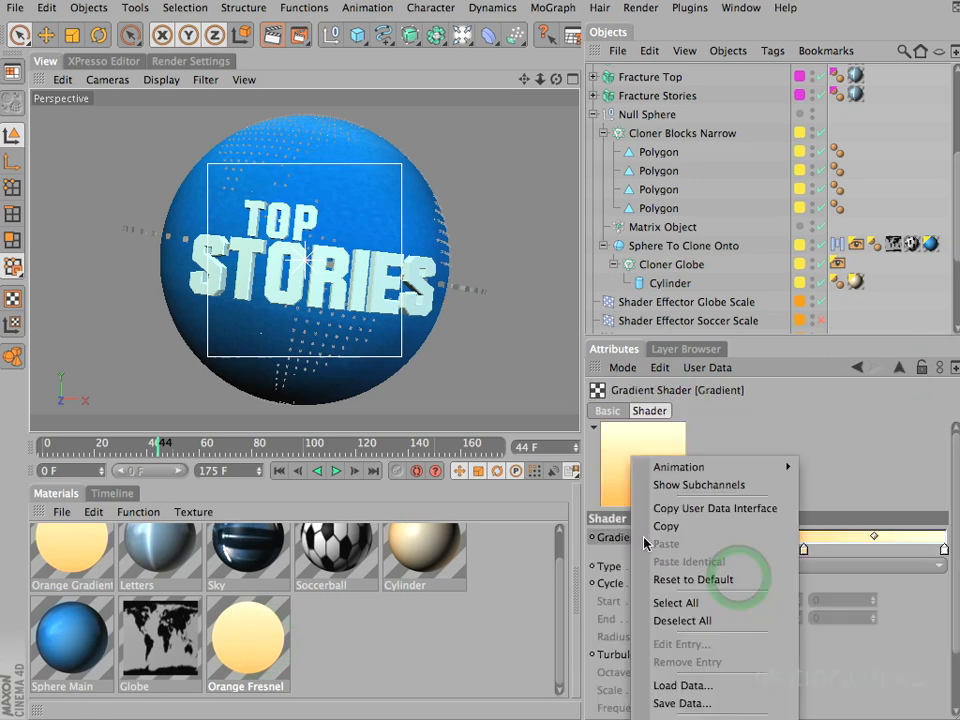
{"action": "left_click", "coordinate": [697, 527]}
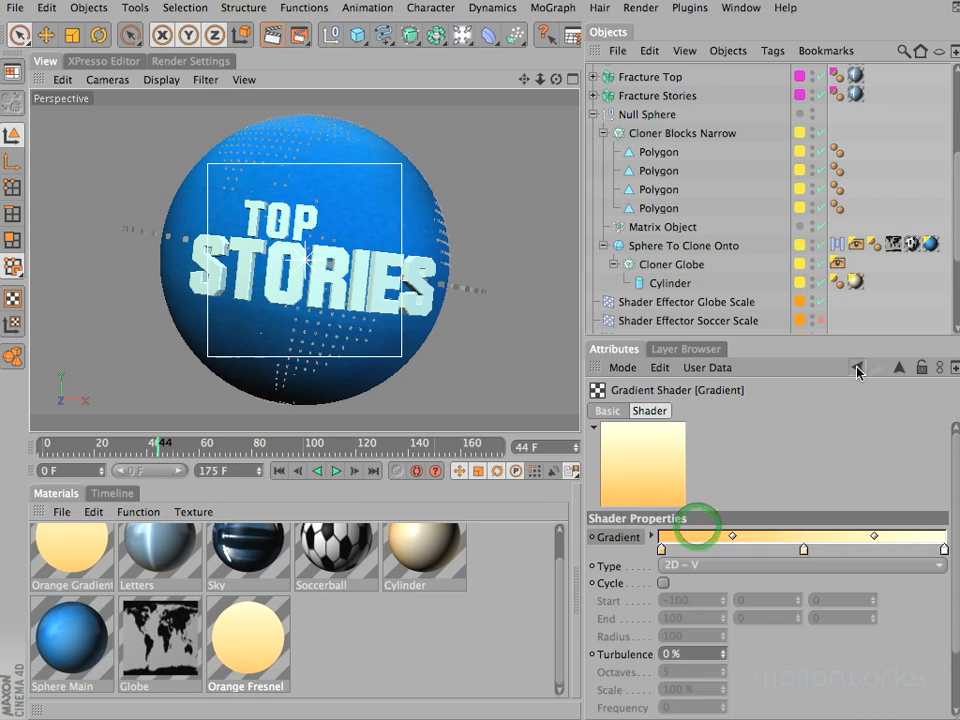
Replace the Luminance texture of the Orange Fresnel material with a Fresnel shader
{"action": "left_click", "coordinate": [857, 368]}
{"action": "left_click", "coordinate": [672, 578]}
{"action": "left_click", "coordinate": [690, 301]}
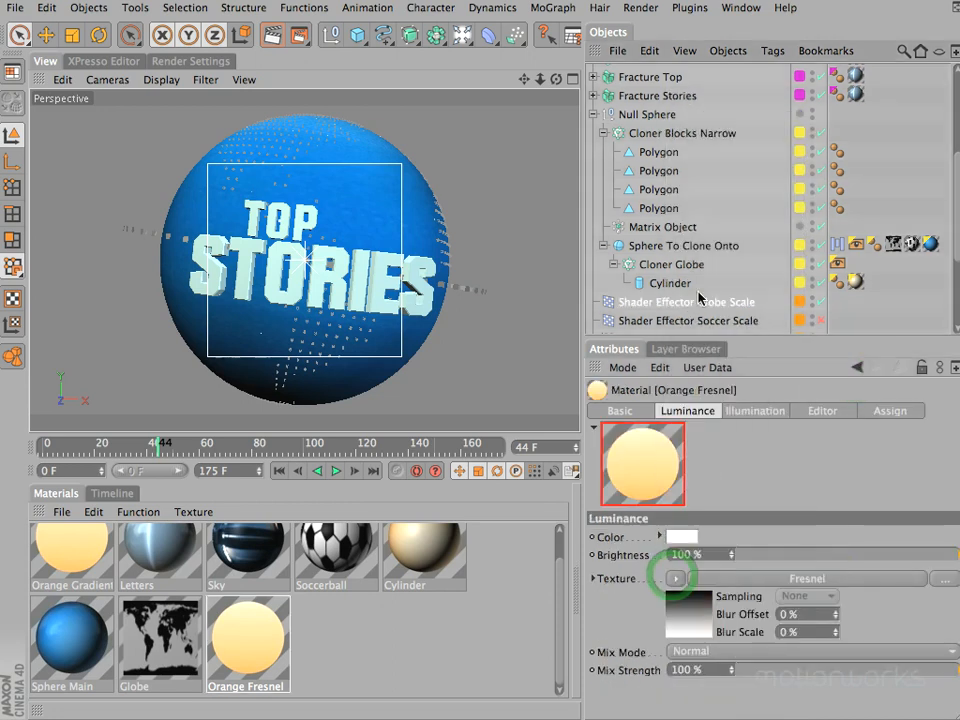
{"action": "left_click", "coordinate": [695, 299]}
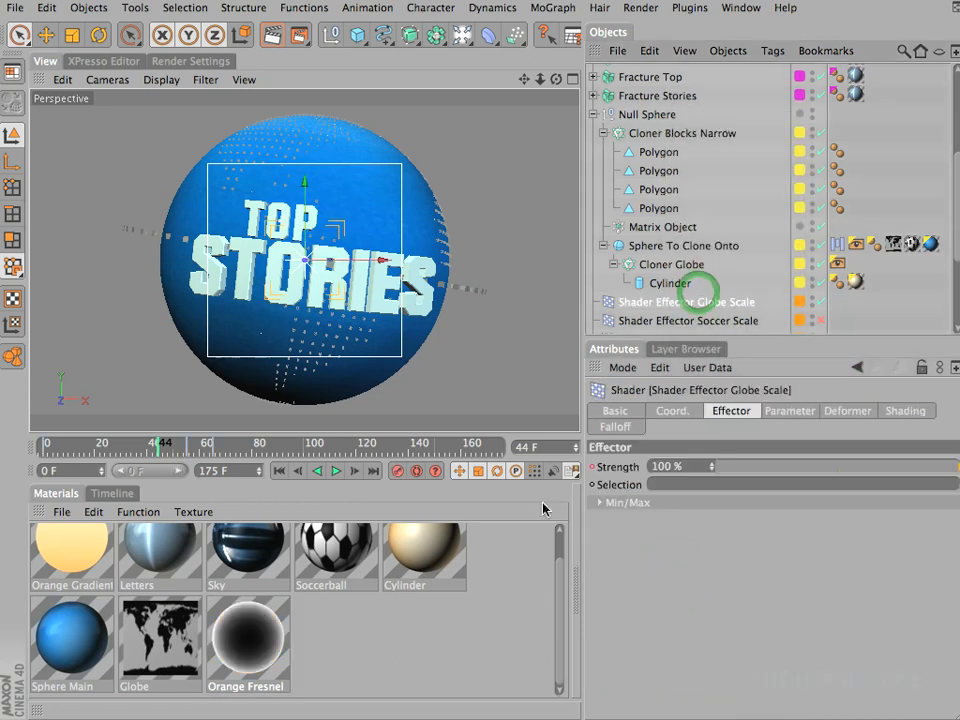
Paste the copied orange gradient into the Fresnel shader's Gradient in the Orange Fresnel material
{"action": "left_click", "coordinate": [248, 656]}
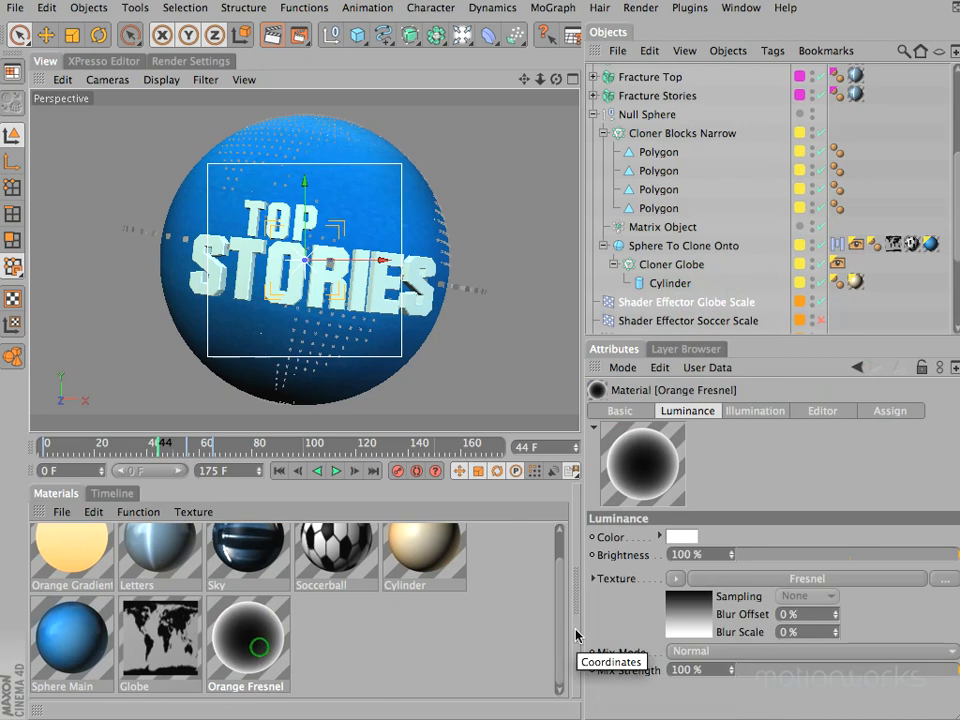
{"action": "left_click", "coordinate": [723, 580]}
{"action": "right_click", "coordinate": [622, 578]}
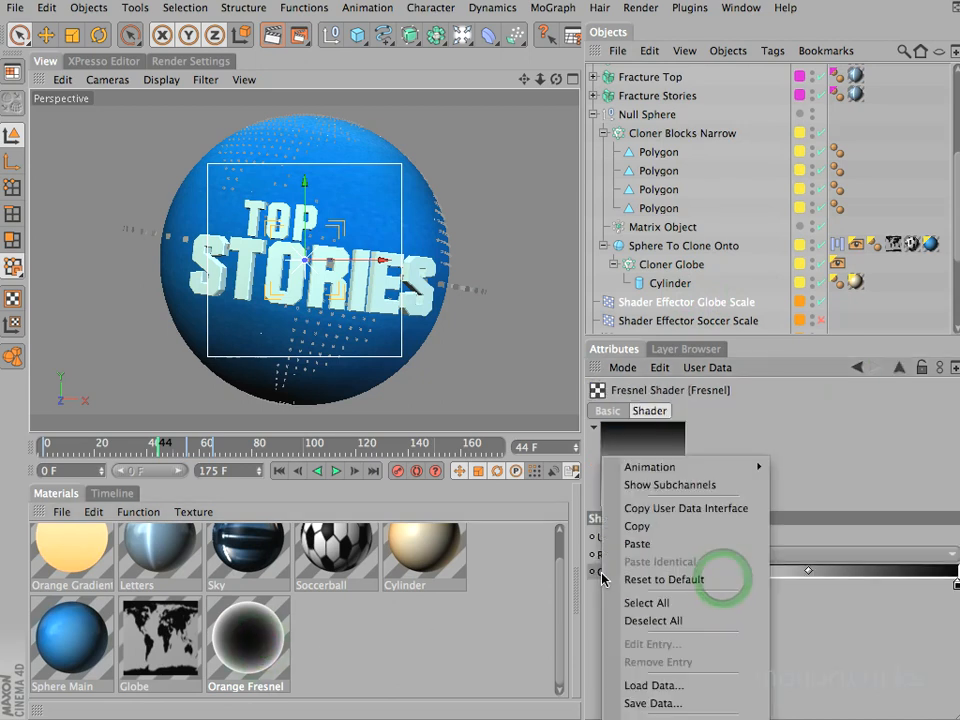
{"action": "left_click", "coordinate": [638, 543]}
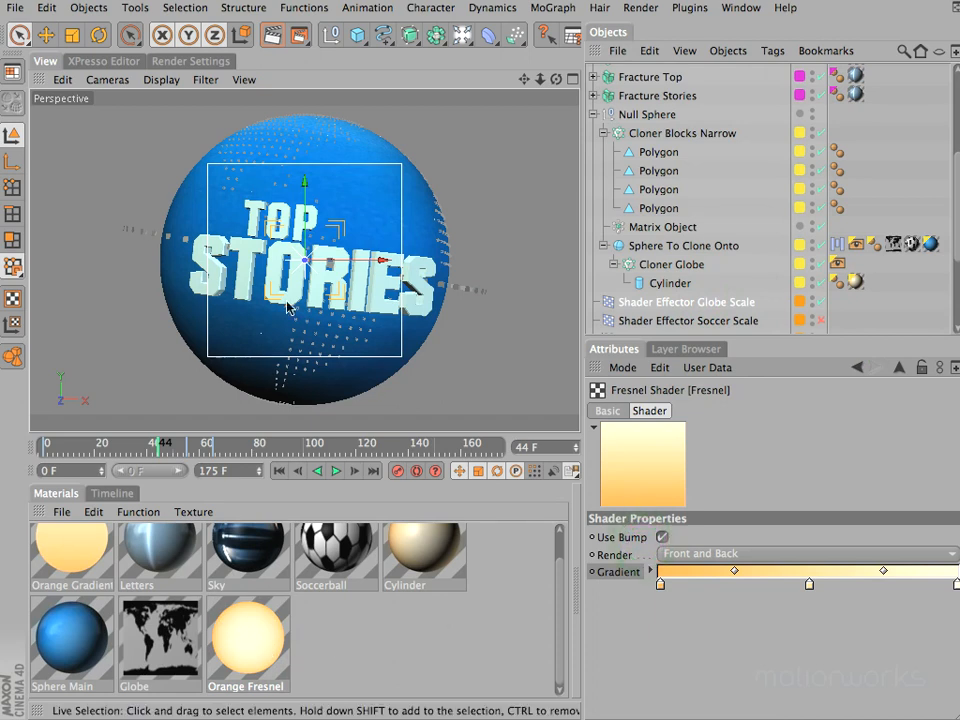
Duplicate the Orange Fresnel material and invert the knots of the copy's Fresnel gradient
{"action": "left_click", "coordinate": [332, 652]}
{"action": "left_click", "coordinate": [250, 642]}
{"action": "left_click_drag", "start_coordinate": [250, 645], "coordinate": [357, 688], "text": "ctrl"}
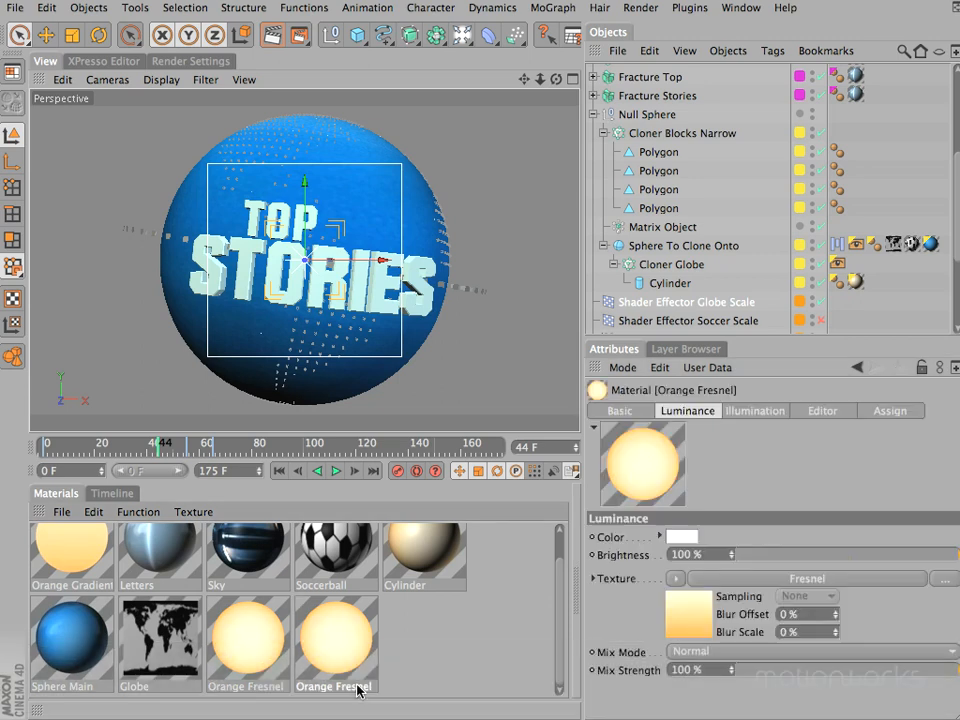
{"action": "left_click", "coordinate": [808, 578]}
{"action": "right_click", "coordinate": [783, 576]}
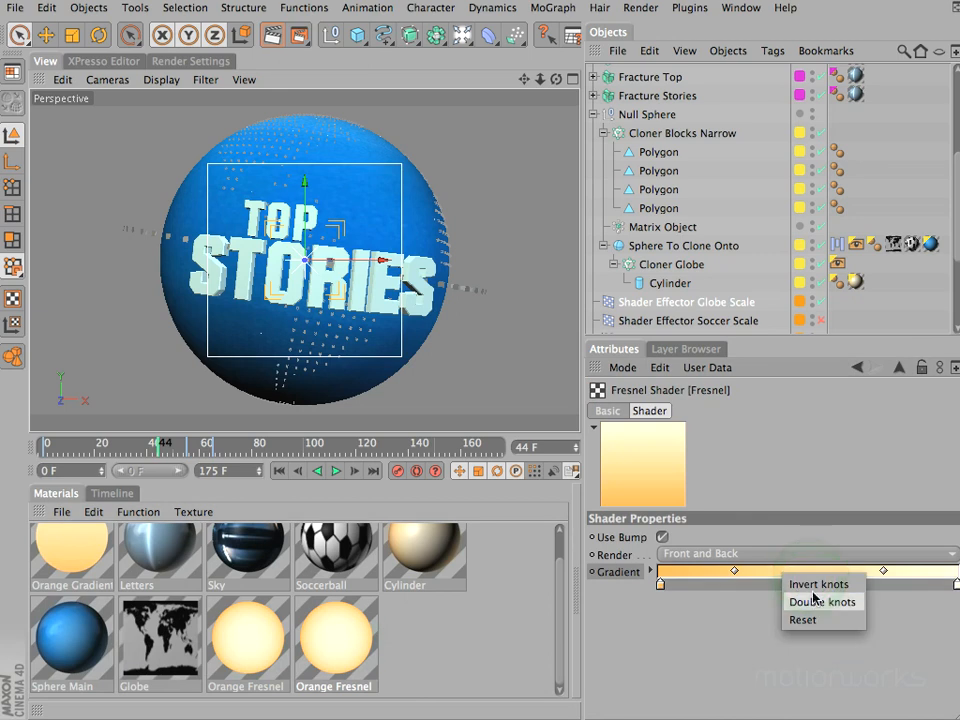
{"action": "left_click", "coordinate": [813, 602]}
{"action": "left_click", "coordinate": [469, 650]}
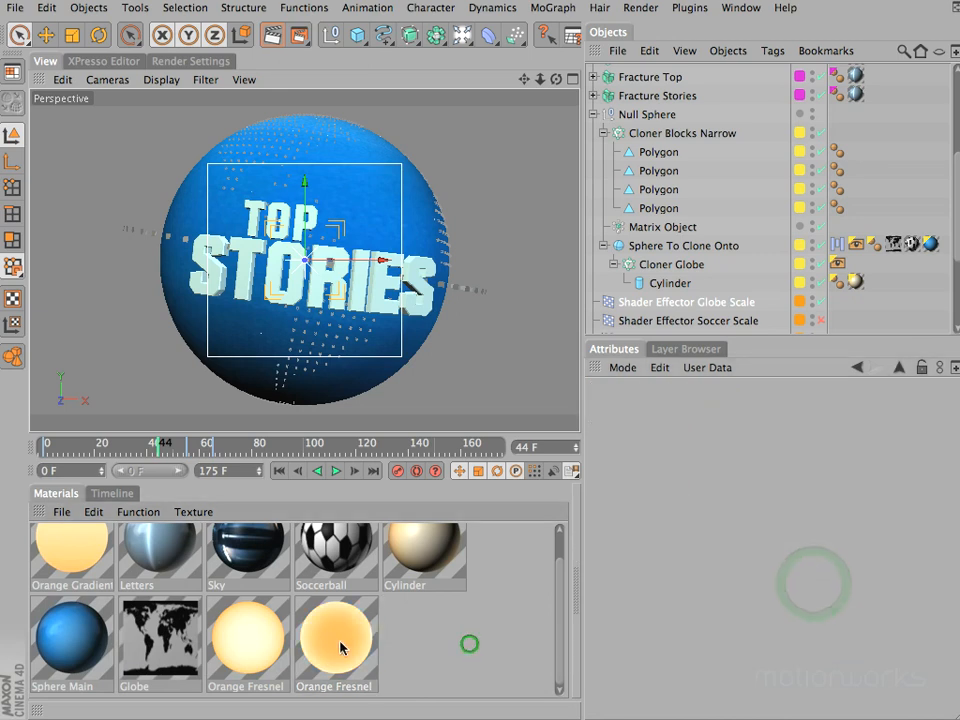
Duplicate the inverted Orange Fresnel material and rename the copy Red Fresnel
{"action": "left_click", "coordinate": [330, 636]}
{"action": "left_click_drag", "start_coordinate": [330, 636], "coordinate": [426, 638], "text": "ctrl"}
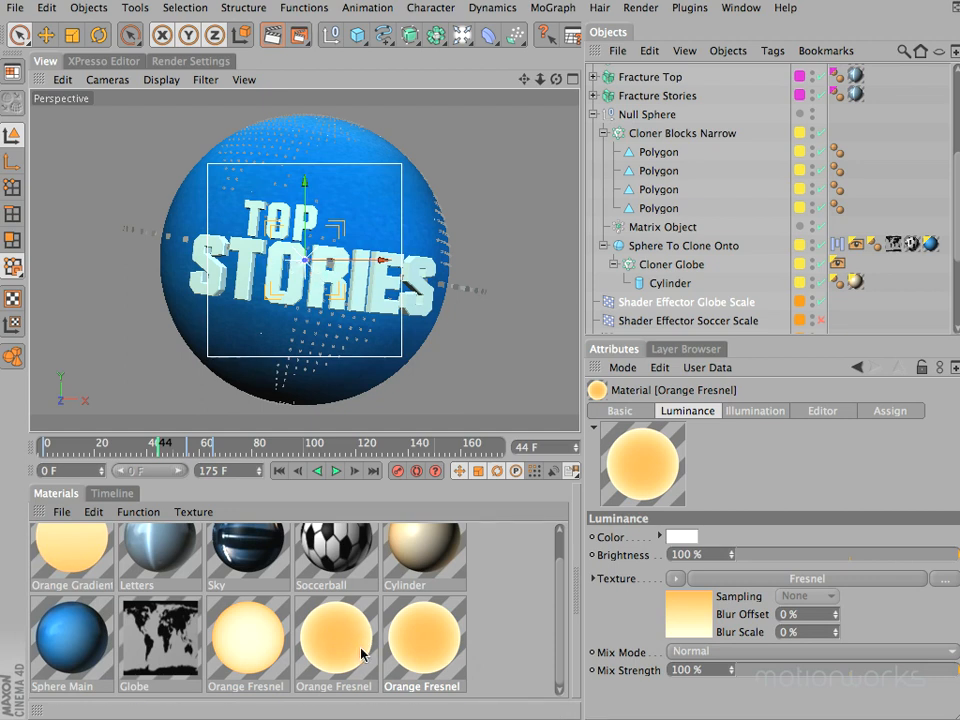
{"action": "double_click", "coordinate": [410, 688]}
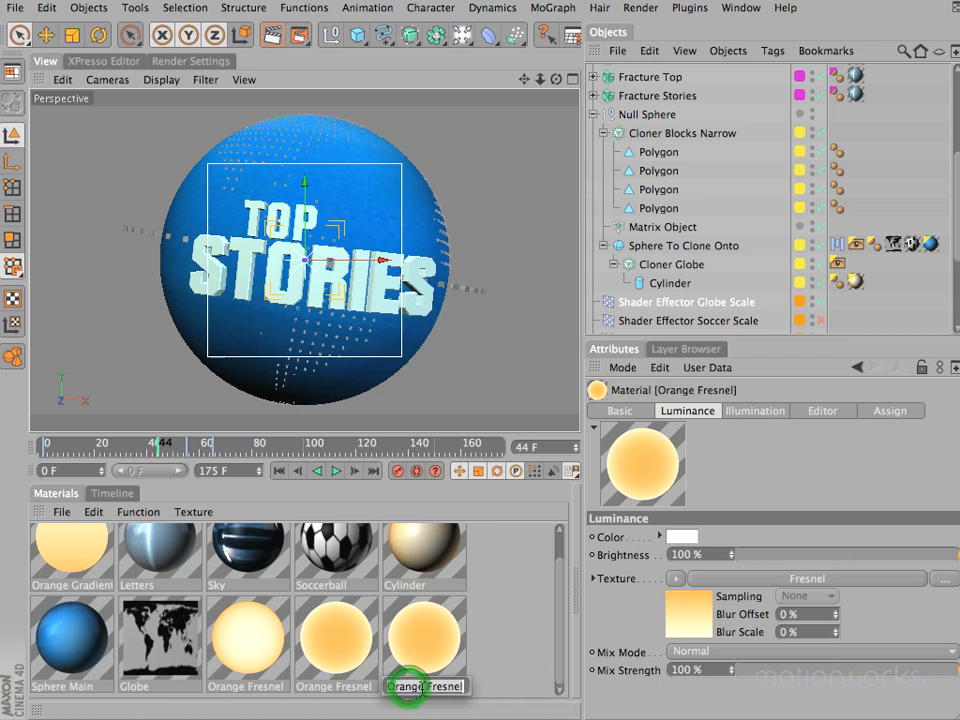
{"action": "type", "text": "Red"}
{"action": "key", "text": "Delete"}
{"action": "key", "text": "Return"}
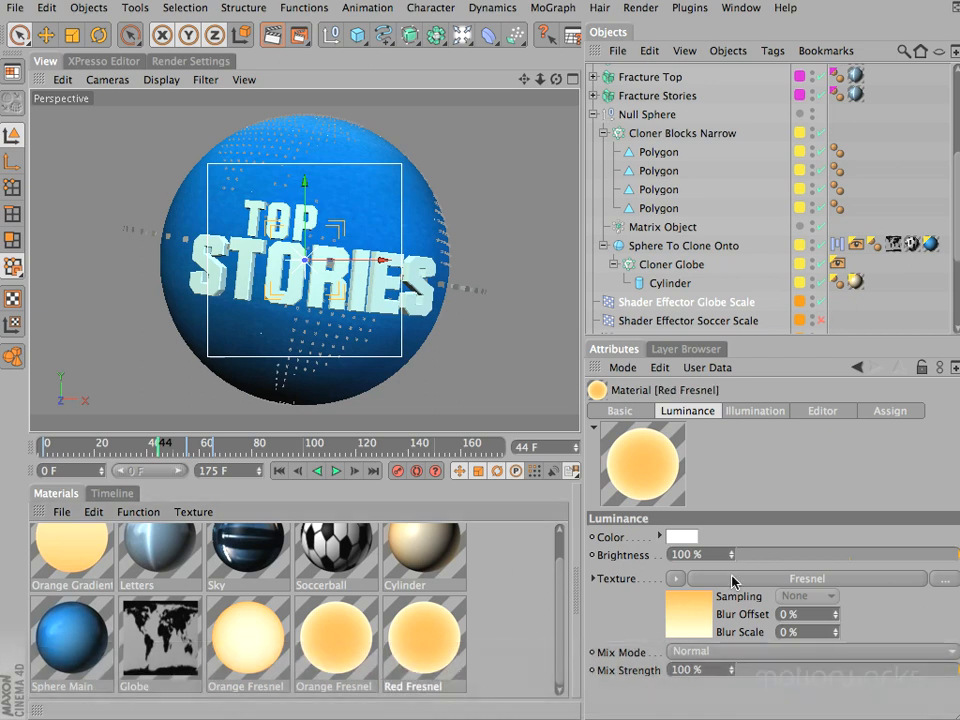
Shift the hue of all three knots in the Red Fresnel material's Fresnel gradient to red, 0°
{"action": "left_click", "coordinate": [730, 578]}
{"action": "left_click", "coordinate": [649, 571]}
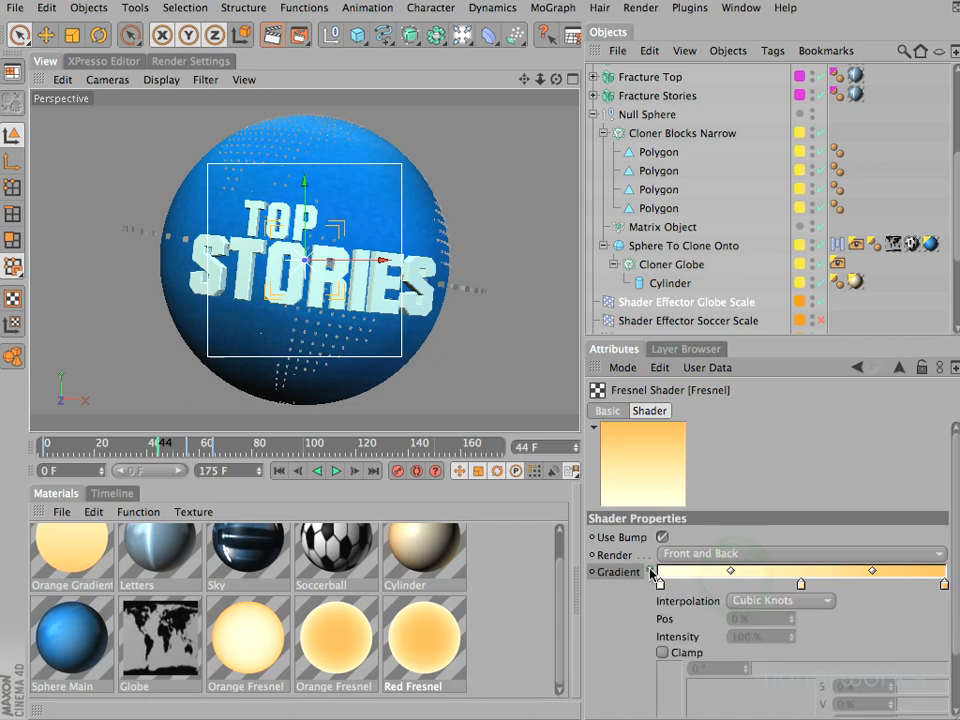
{"action": "left_click_drag", "start_coordinate": [955, 516], "coordinate": [937, 581]}
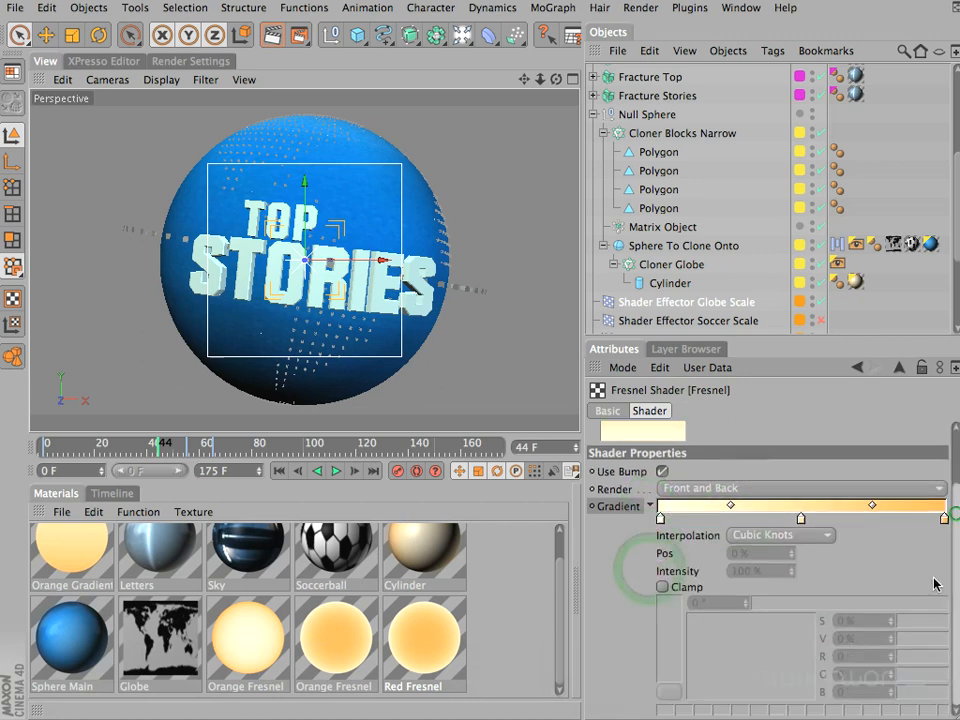
{"action": "left_click", "coordinate": [660, 519]}
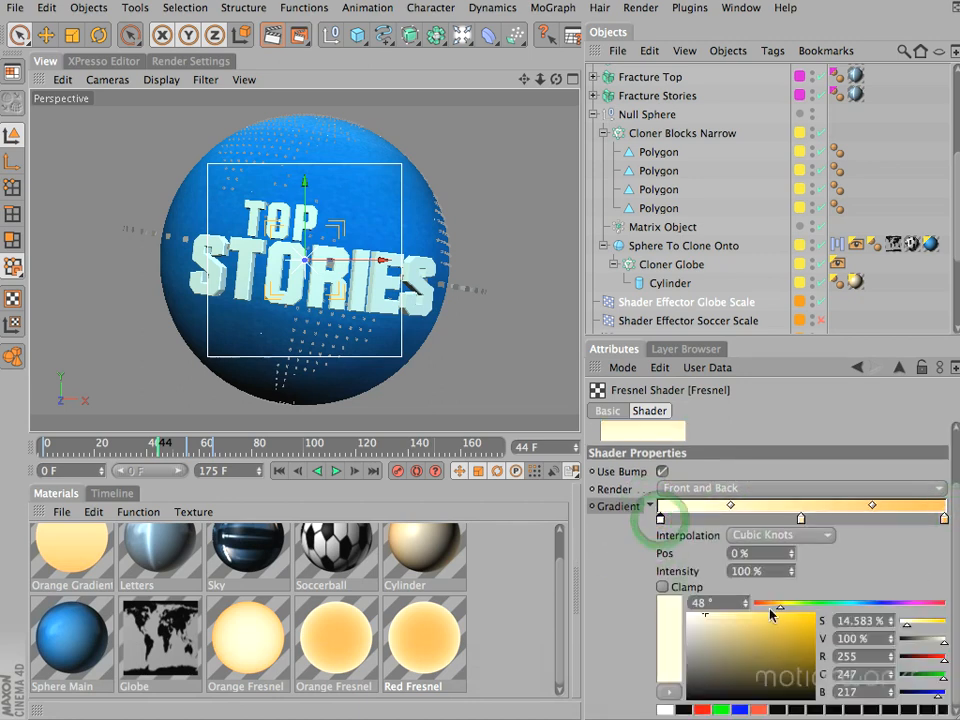
{"action": "left_click_drag", "start_coordinate": [780, 606], "coordinate": [729, 612]}
{"action": "left_click", "coordinate": [800, 518]}
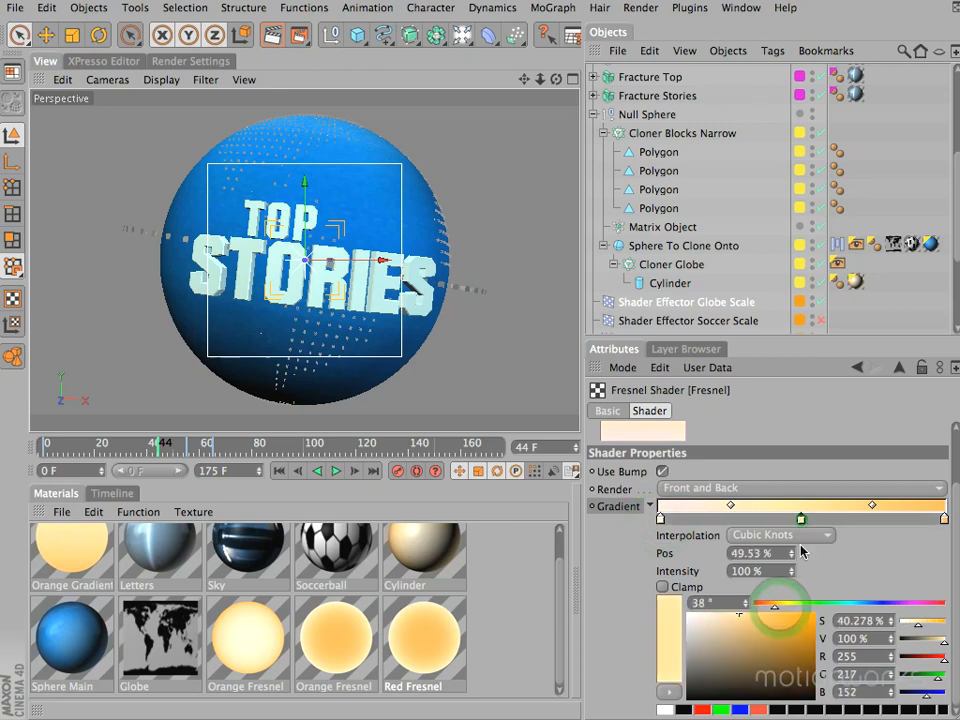
{"action": "left_click", "coordinate": [944, 519]}
{"action": "left_click_drag", "start_coordinate": [768, 607], "coordinate": [729, 611]}
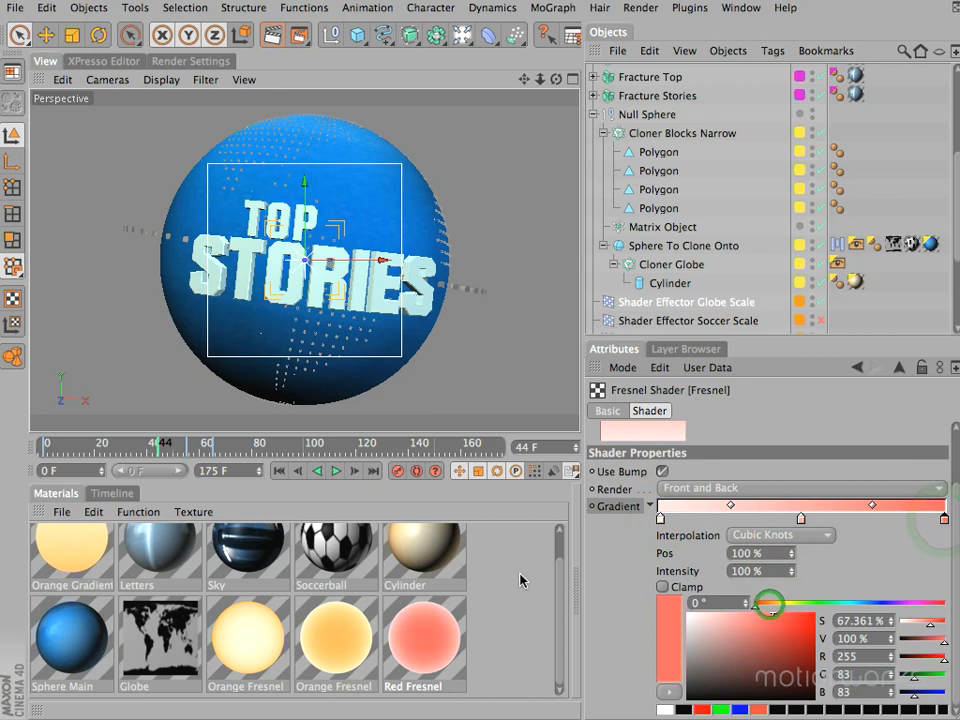
Duplicate the Red Fresnel material and invert the knots of the copy's Fresnel gradient
{"action": "left_click_drag", "start_coordinate": [430, 643], "coordinate": [493, 643], "text": "ctrl"}
{"action": "left_click_drag", "start_coordinate": [561, 590], "coordinate": [546, 643]}
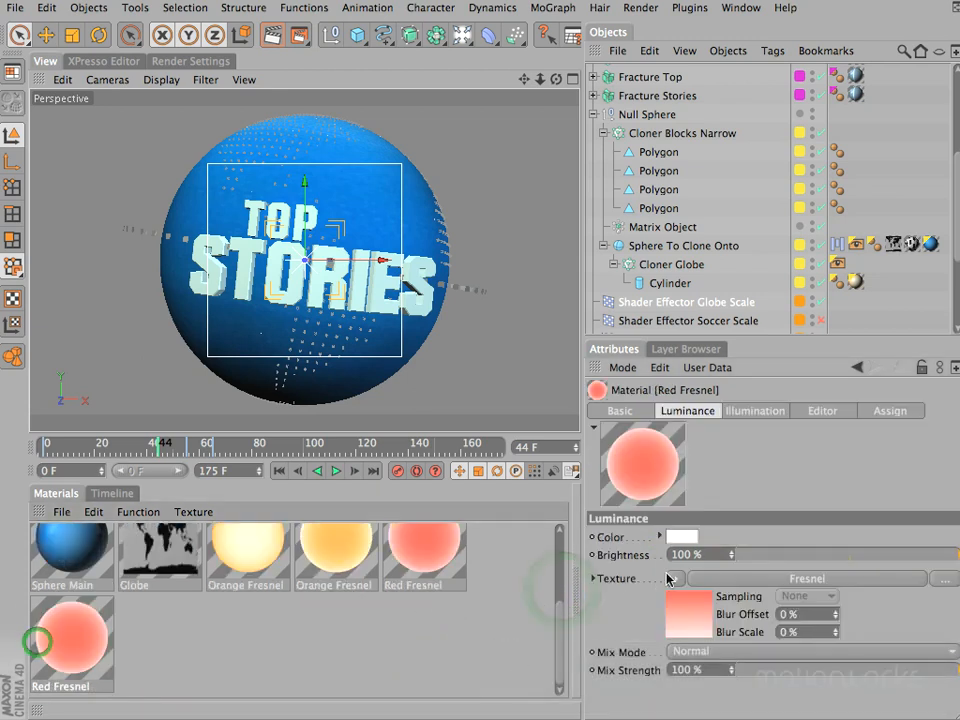
{"action": "left_click", "coordinate": [733, 578]}
{"action": "right_click", "coordinate": [737, 574]}
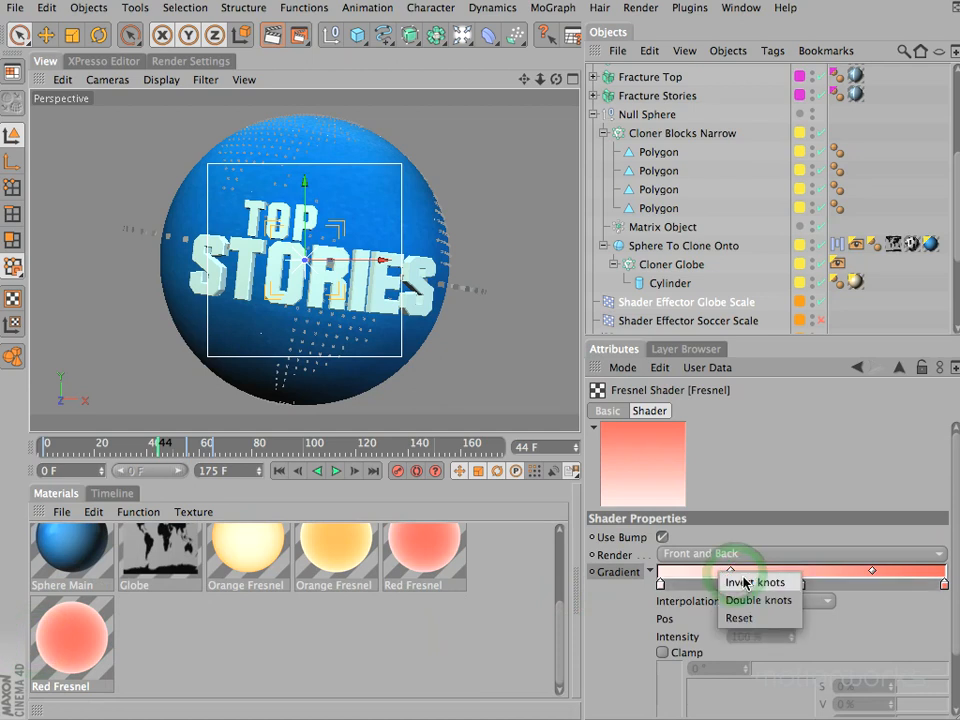
{"action": "left_click", "coordinate": [745, 580]}
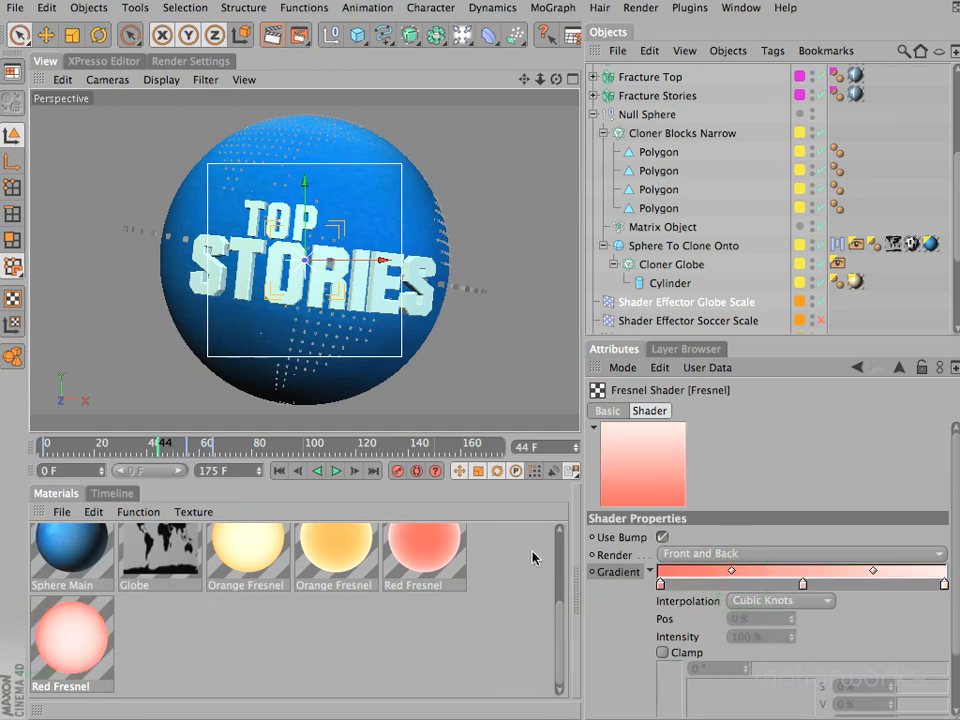
Assign the two Orange Fresnel and two Red Fresnel materials, in order, to the four Polygon objects under Cloner Blocks Narrow
{"action": "left_click_drag", "start_coordinate": [490, 432], "coordinate": [489, 407]}
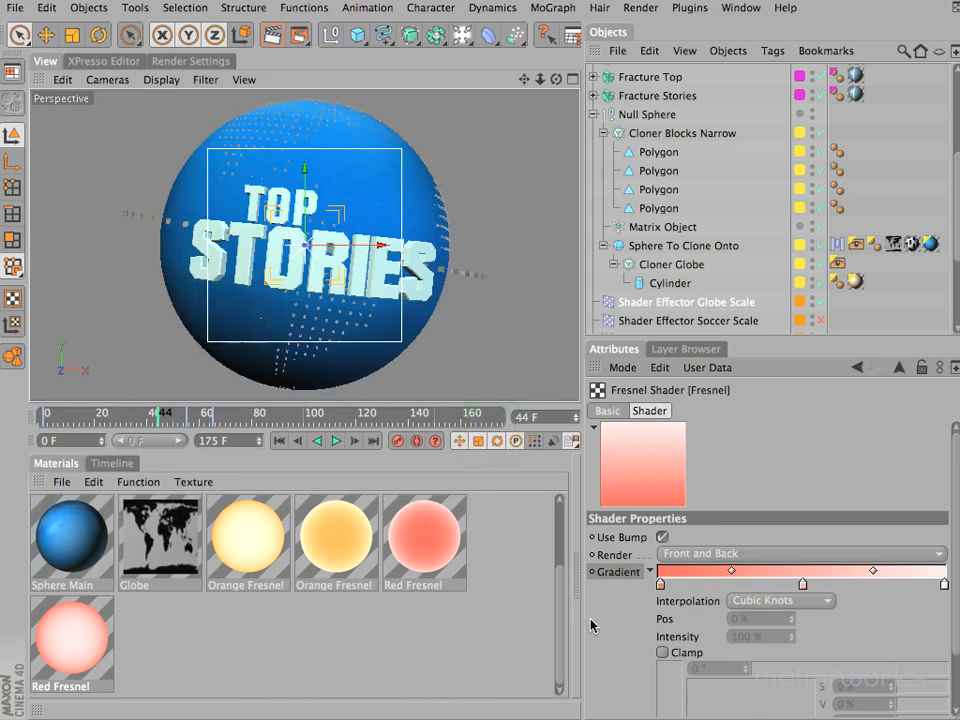
{"action": "left_click_drag", "start_coordinate": [243, 547], "coordinate": [671, 154]}
{"action": "left_click_drag", "start_coordinate": [332, 547], "coordinate": [645, 171]}
{"action": "left_click_drag", "start_coordinate": [433, 556], "coordinate": [662, 190]}
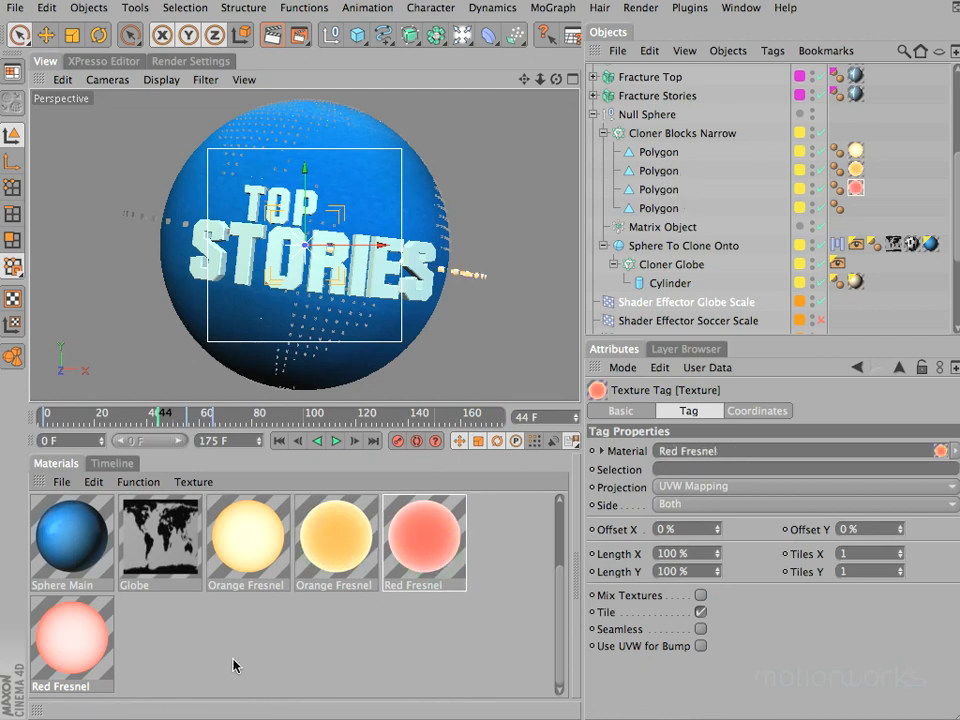
{"action": "left_click_drag", "start_coordinate": [85, 640], "coordinate": [671, 208]}
Render only the Cloner Blocks Narrow object in the viewport to check the colour blend around the ring
{"action": "left_click", "coordinate": [655, 131]}
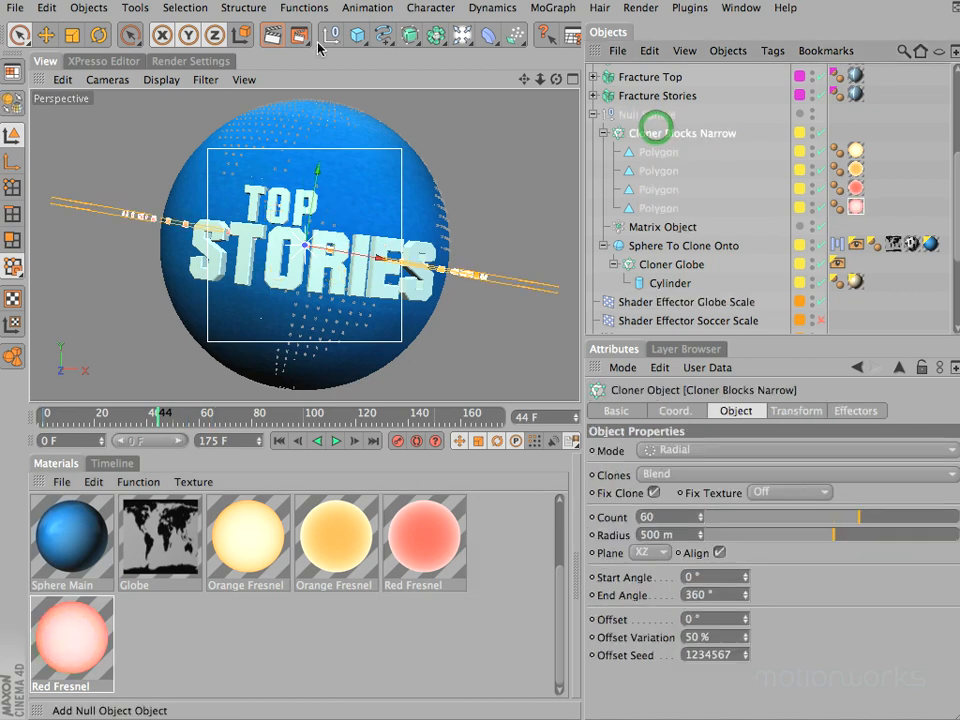
{"action": "left_click_drag", "start_coordinate": [300, 36], "coordinate": [357, 74]}
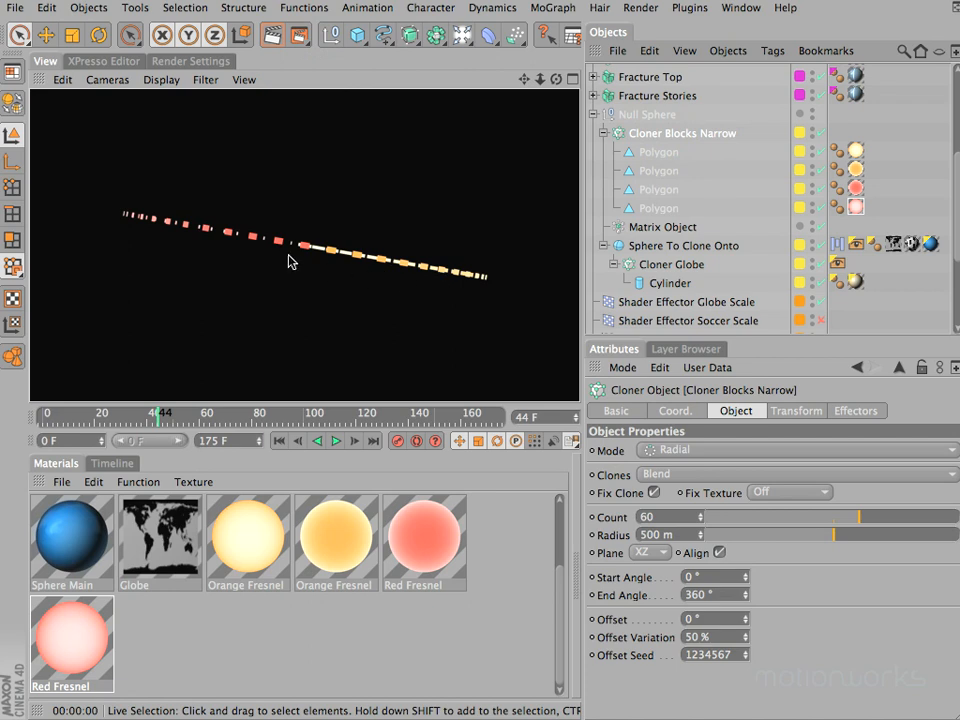
{"action": "left_click", "coordinate": [614, 619]}
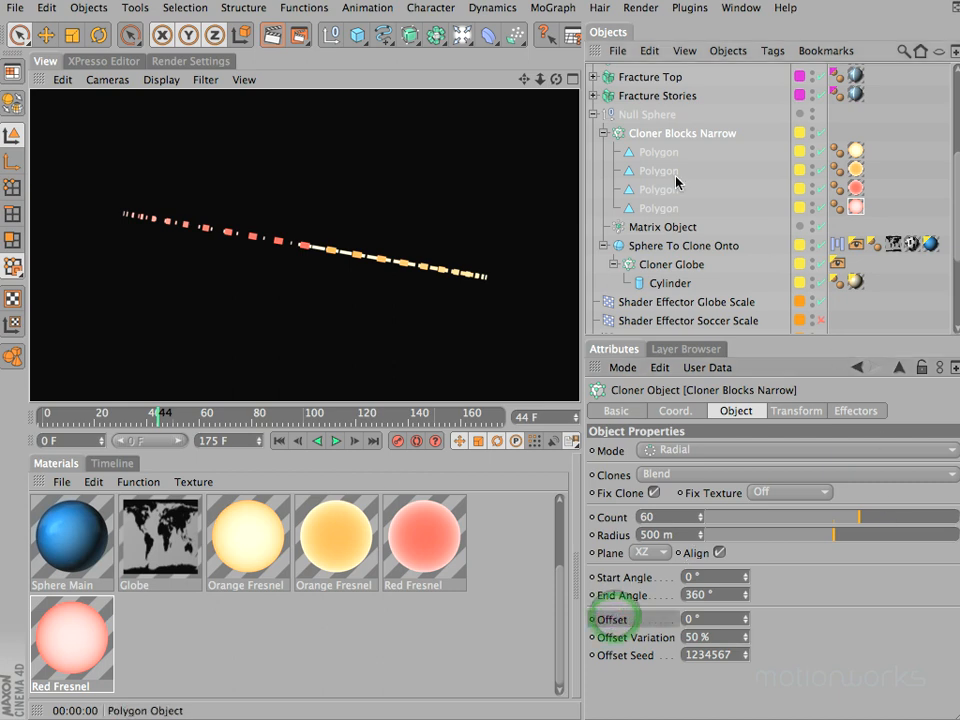
Set the heading rotation (R.H) of Sphere To Clone Onto as the driver
{"action": "left_click", "coordinate": [643, 246]}
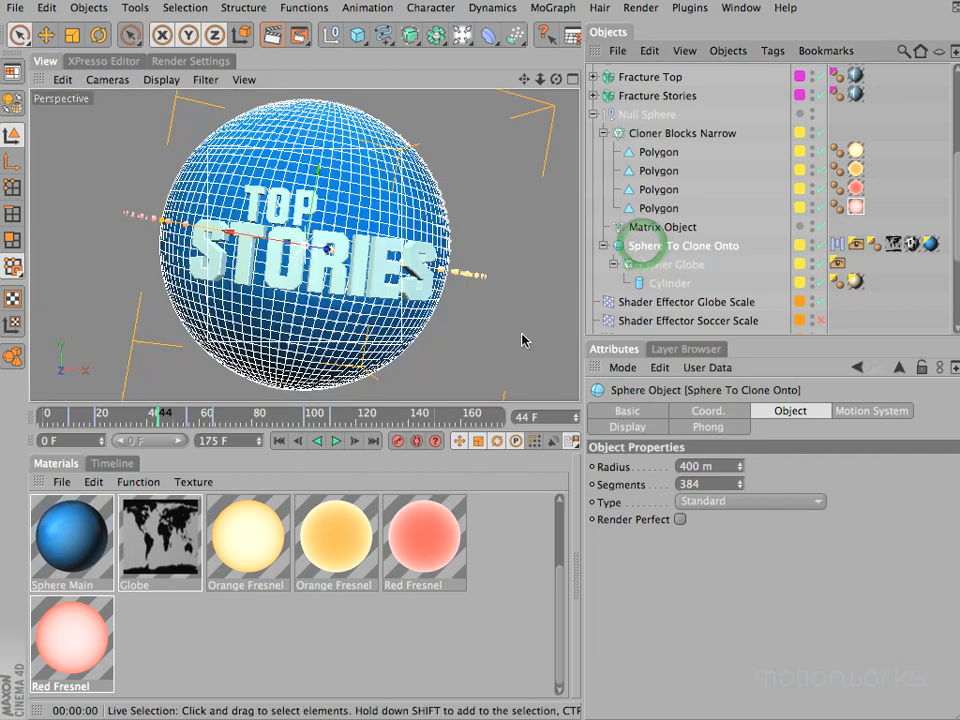
{"action": "left_click", "coordinate": [697, 411]}
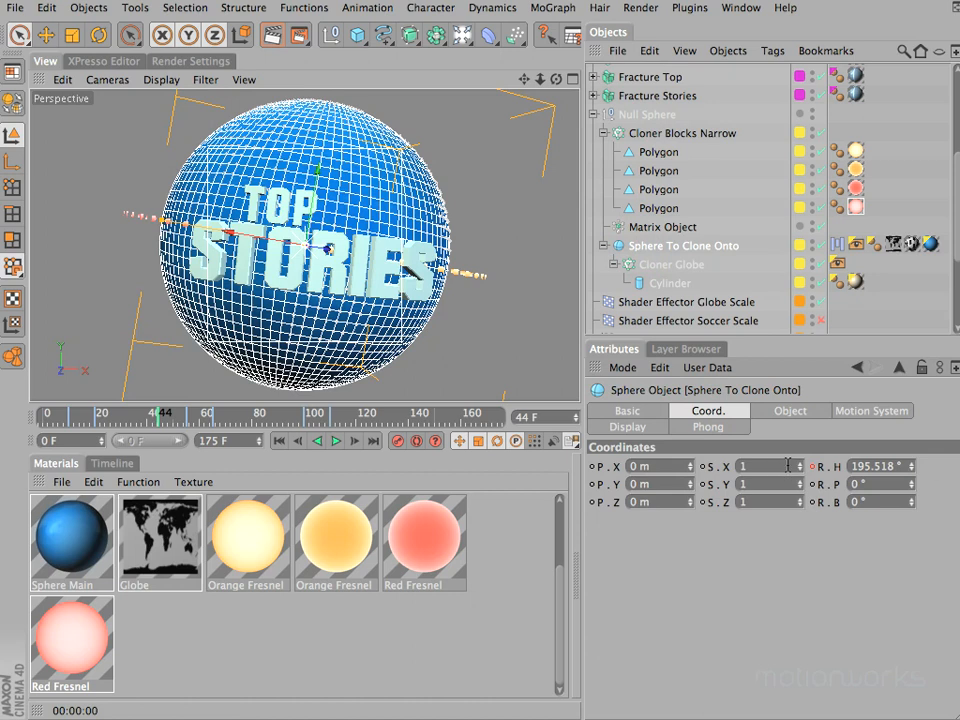
{"action": "right_click", "coordinate": [840, 471]}
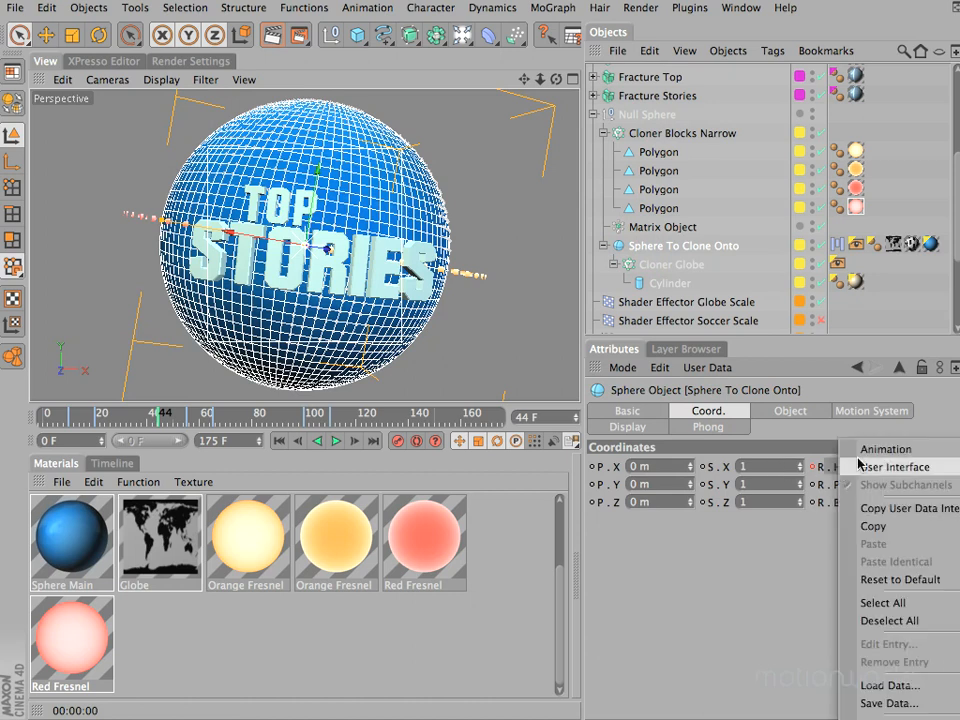
{"action": "mouse_move", "coordinate": [864, 454]}
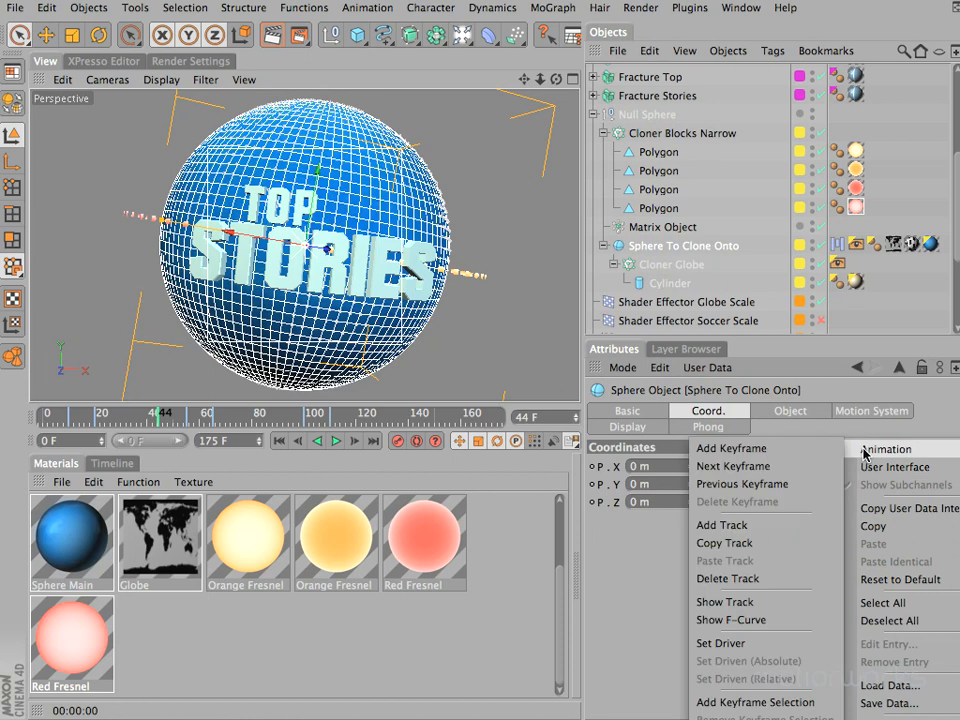
{"action": "left_click", "coordinate": [741, 645]}
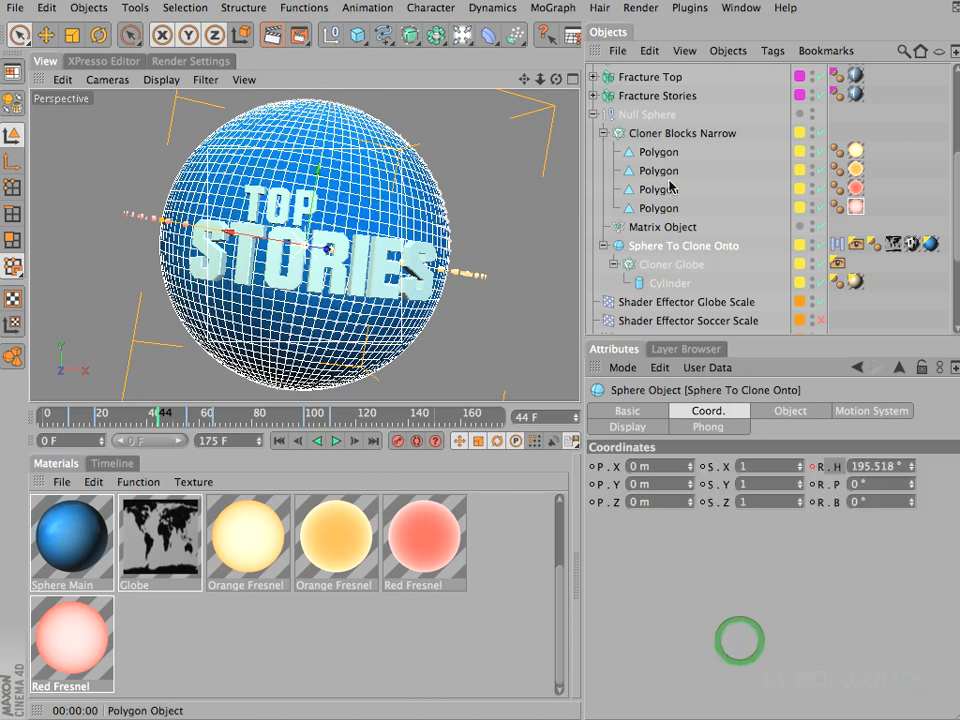
Make the Offset of Cloner Blocks Narrow driven by the sphere's heading using Set Driven (Absolute)
{"action": "left_click", "coordinate": [676, 136]}
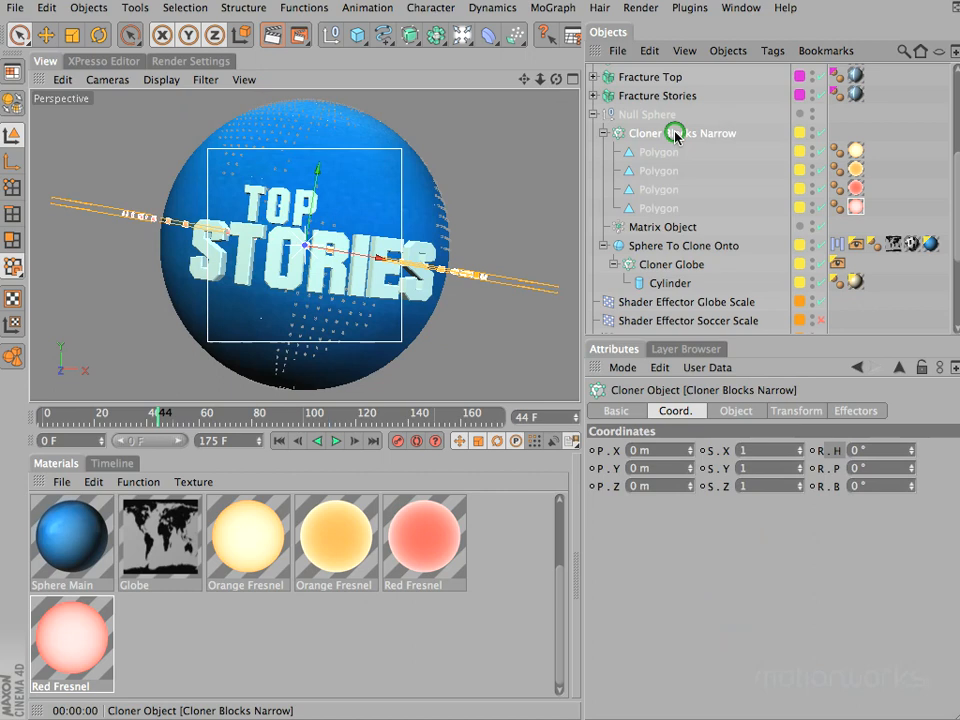
{"action": "left_click", "coordinate": [737, 411]}
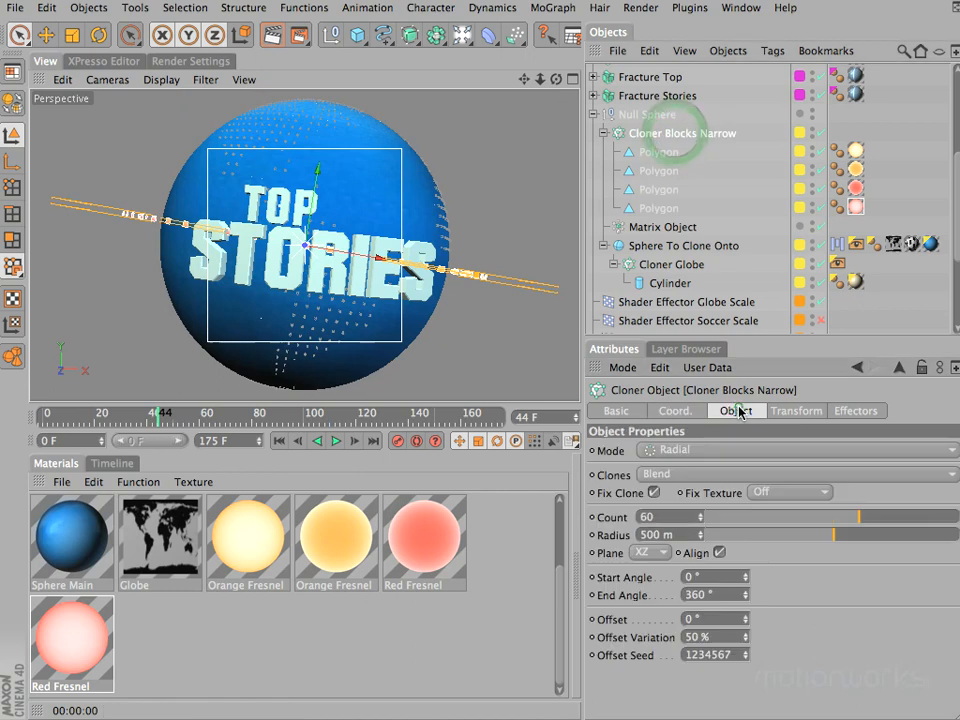
{"action": "right_click", "coordinate": [618, 622]}
{"action": "mouse_move", "coordinate": [698, 454]}
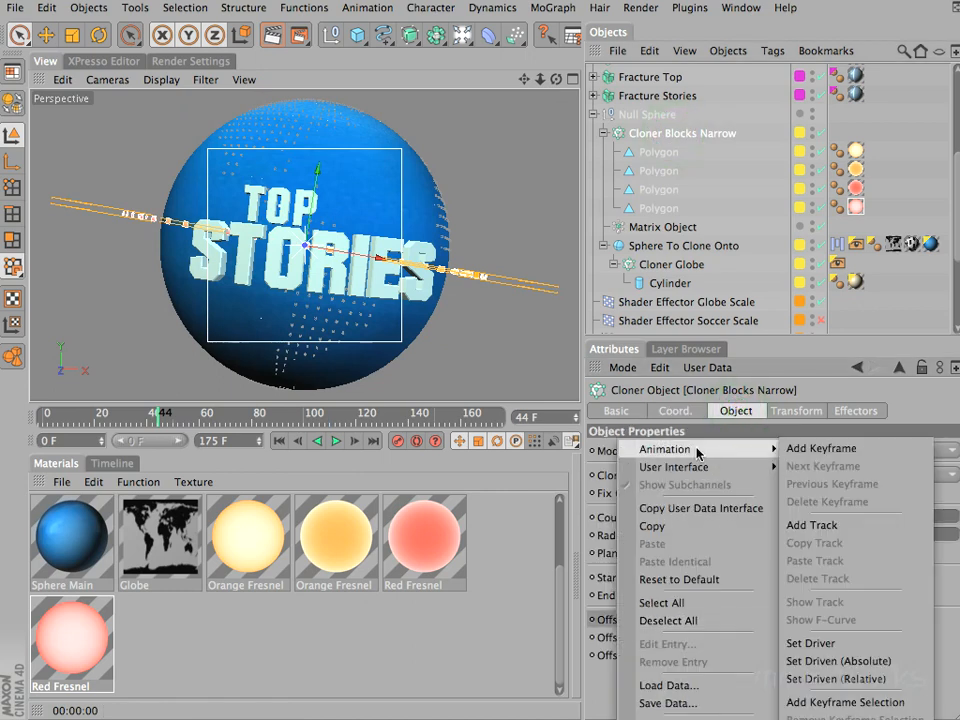
{"action": "left_click", "coordinate": [875, 662]}
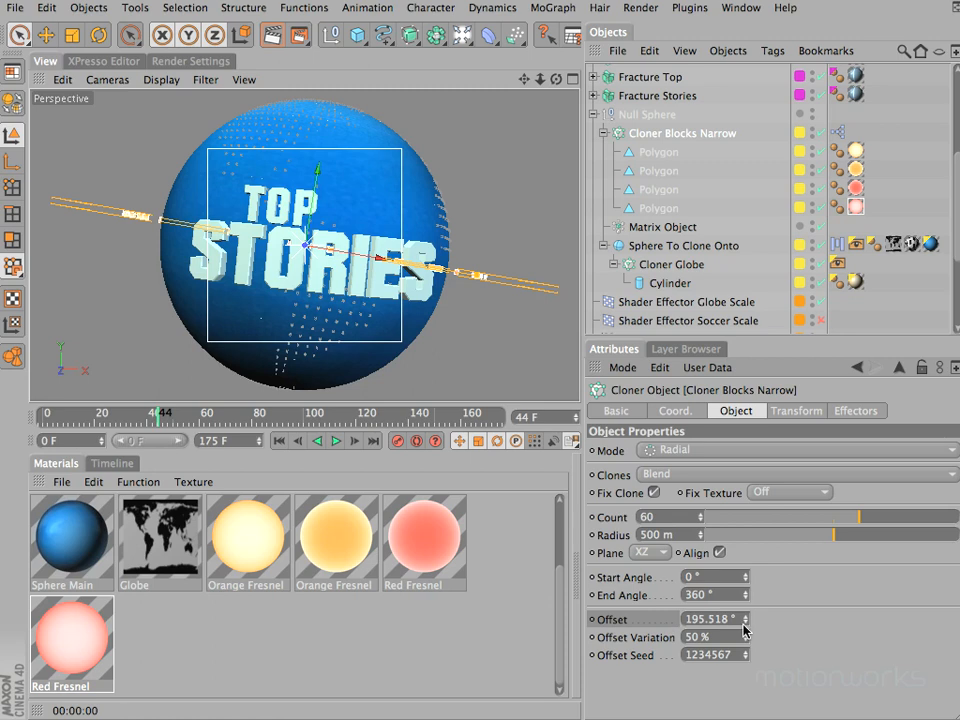
Open the Cloner Blocks Narrow XPresso expression and spread out the sphere, Range Mapper and cloner nodes so their connections are readable
{"action": "double_click", "coordinate": [838, 132]}
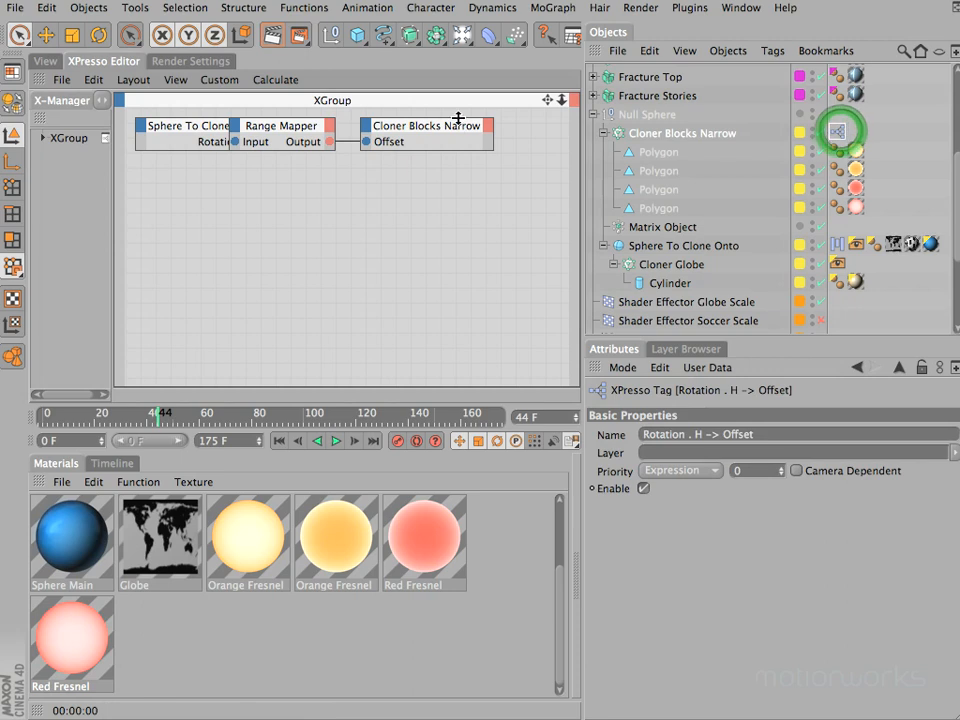
{"action": "left_click_drag", "start_coordinate": [450, 136], "coordinate": [504, 139]}
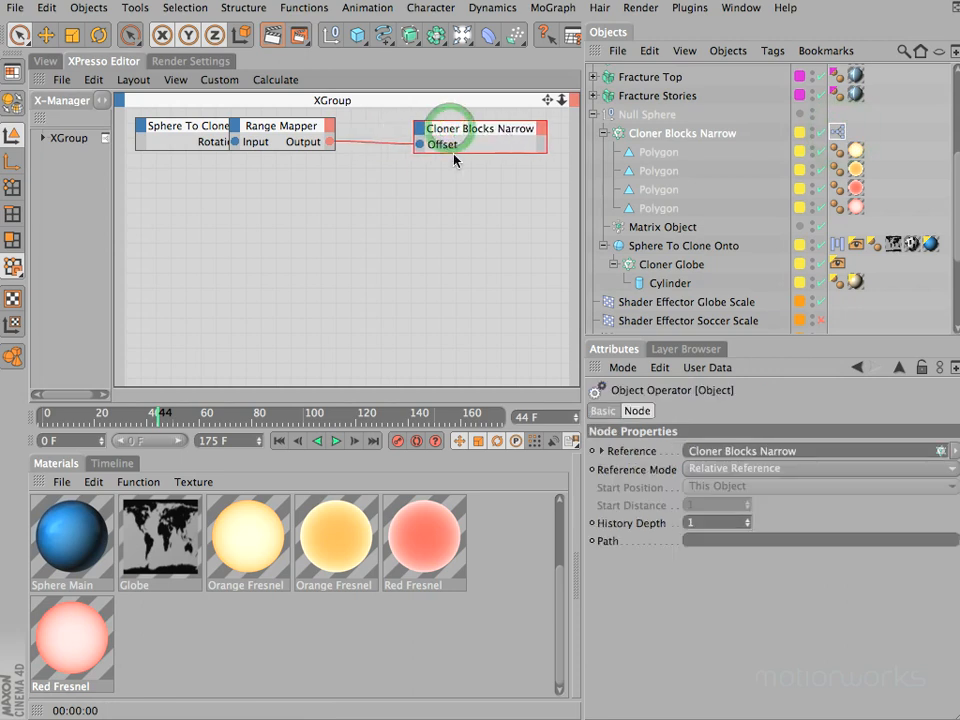
{"action": "left_click_drag", "start_coordinate": [286, 124], "coordinate": [341, 176]}
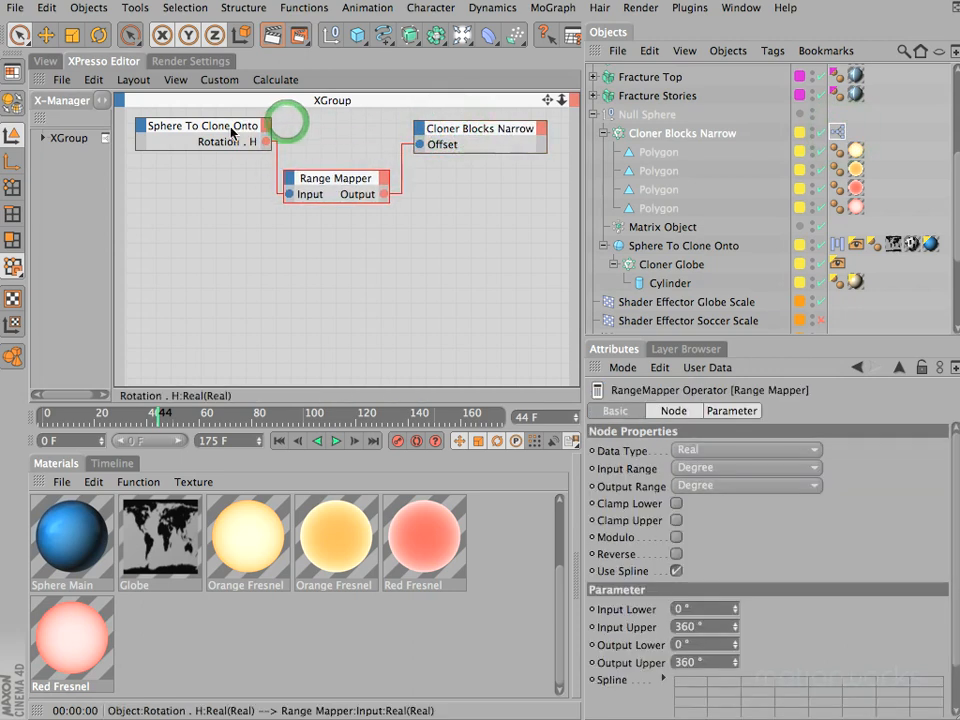
{"action": "left_click_drag", "start_coordinate": [215, 127], "coordinate": [204, 134]}
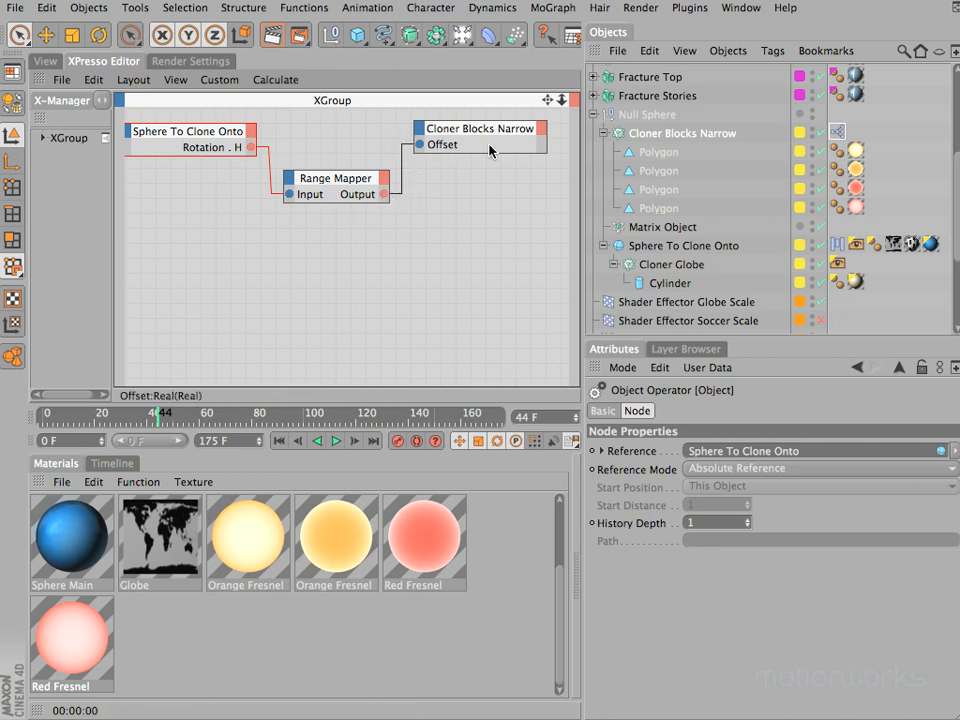
Try an Output Upper of 180° on the Range Mapper node, and restore it to 360°
{"action": "left_click", "coordinate": [326, 181]}
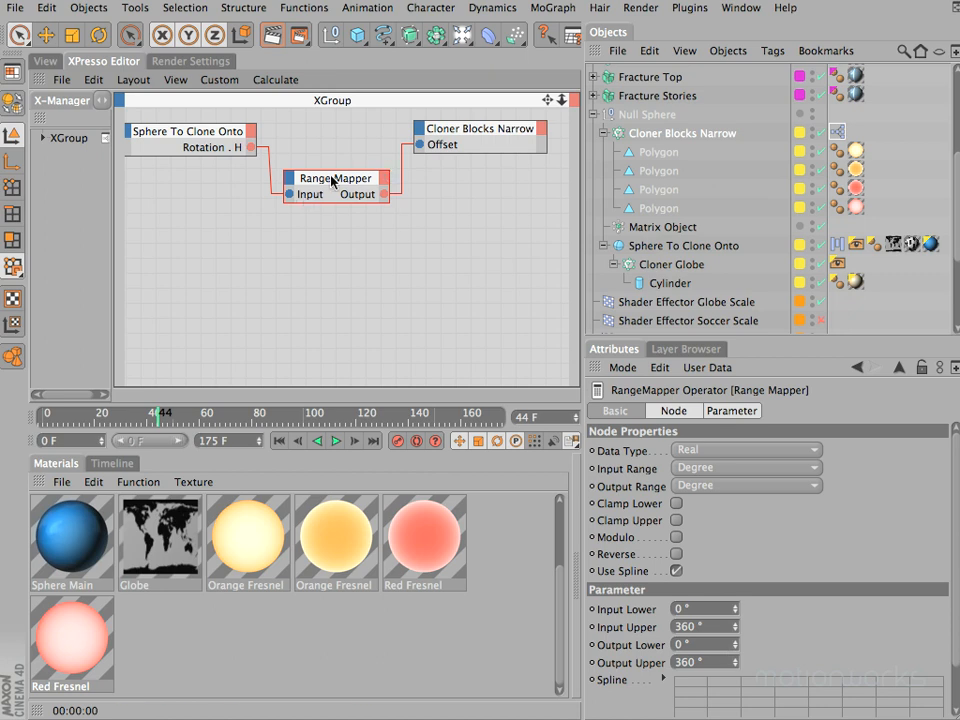
{"action": "left_click_drag", "start_coordinate": [548, 100], "coordinate": [558, 110]}
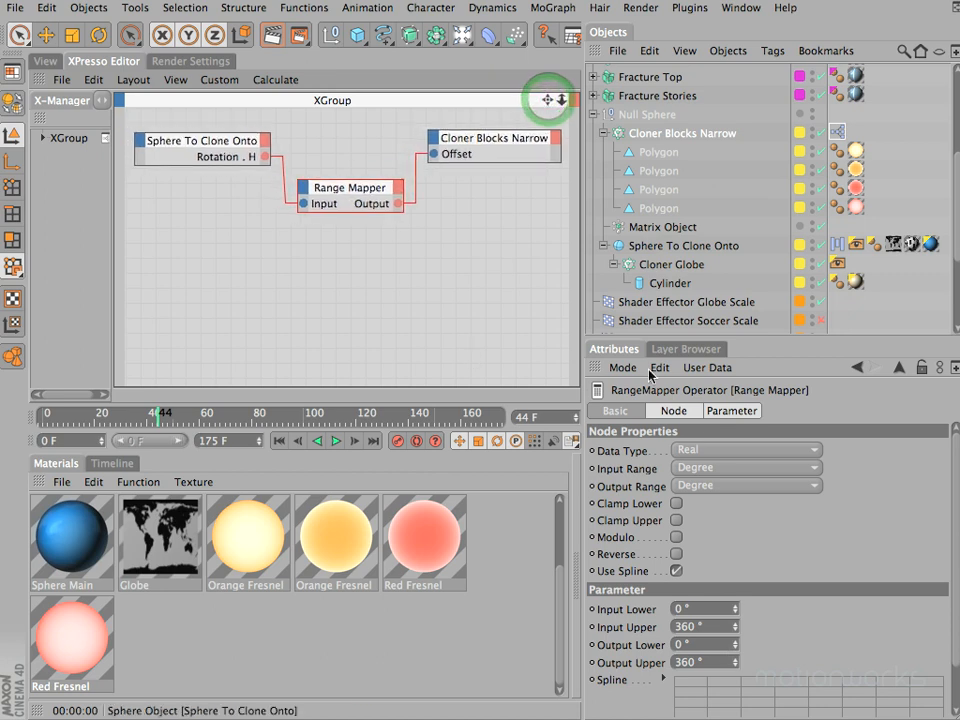
{"action": "double_click", "coordinate": [710, 662]}
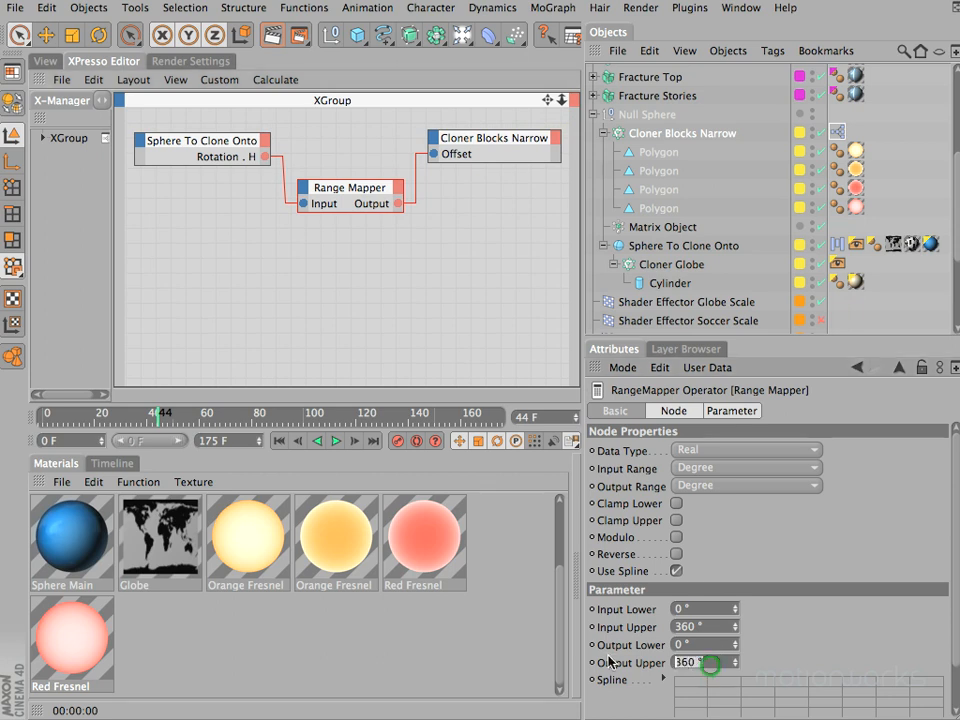
{"action": "type", "text": "180"}
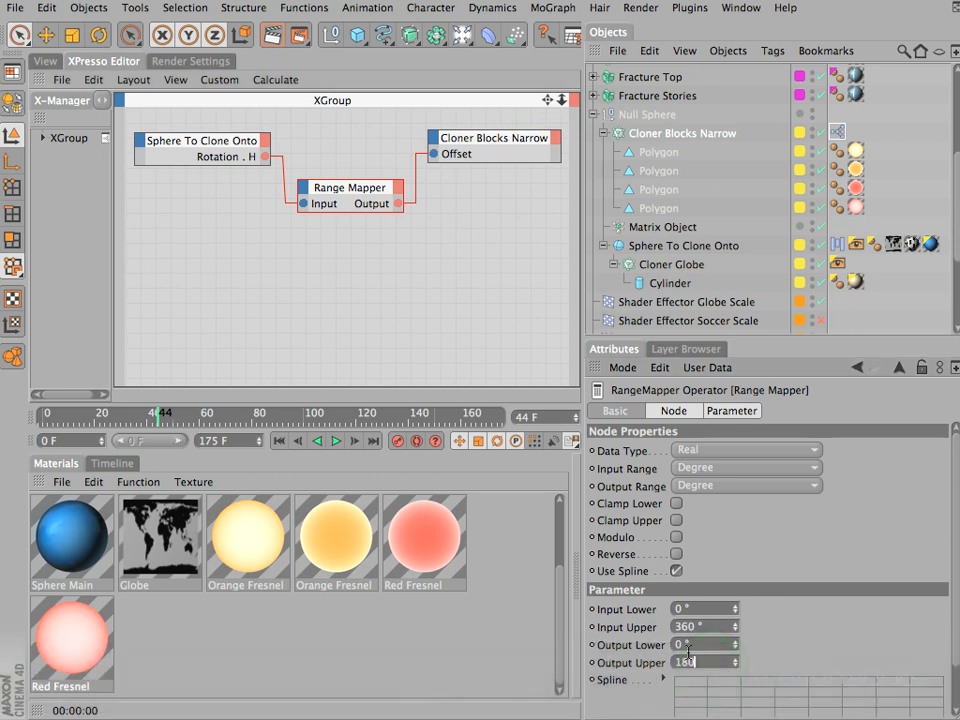
{"action": "double_click", "coordinate": [708, 662]}
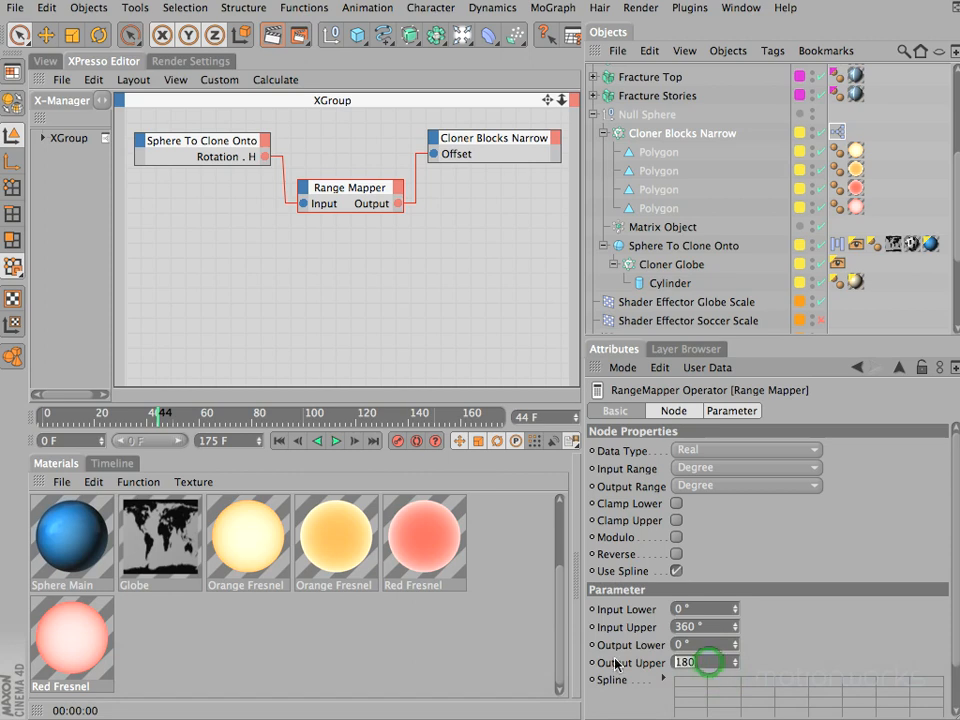
{"action": "type", "text": "360"}
{"action": "key", "text": "KP_Enter"}
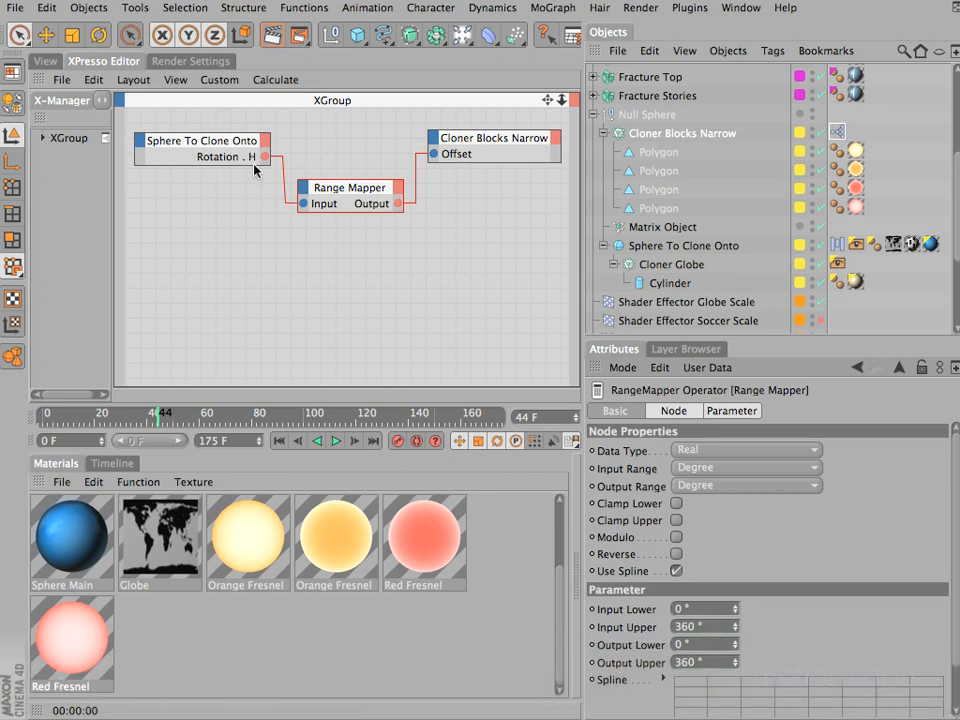
Scrub the animation to frame 69 in the perspective view to check how the block ring moves with the sphere
{"action": "left_click", "coordinate": [41, 61]}
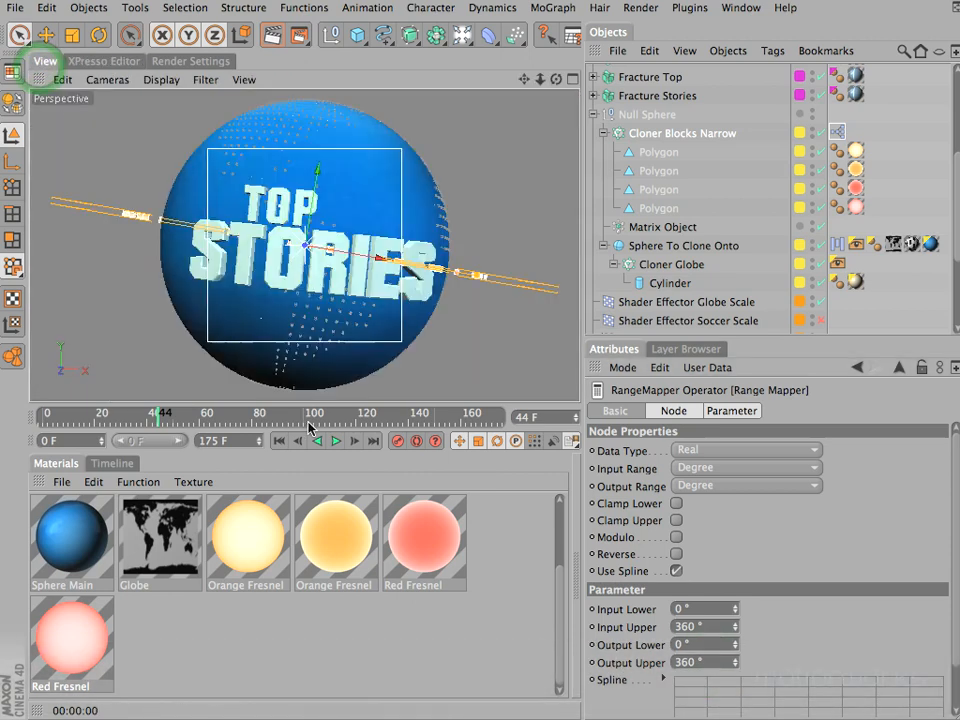
{"action": "left_click", "coordinate": [158, 414]}
{"action": "left_click_drag", "start_coordinate": [160, 416], "coordinate": [187, 414]}
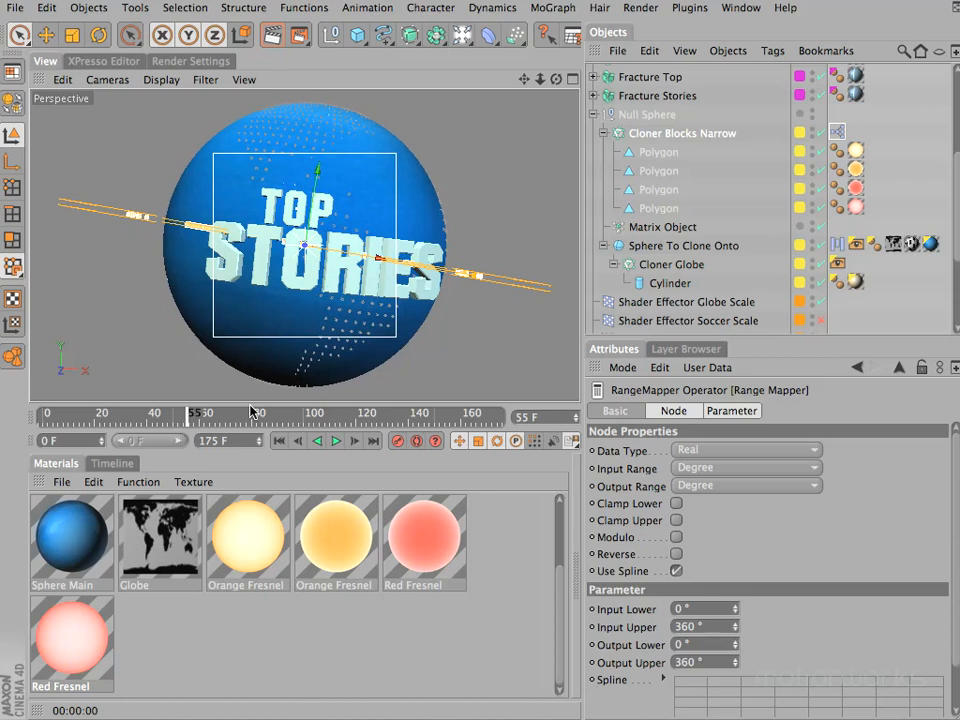
{"action": "left_click", "coordinate": [889, 206]}
{"action": "left_click_drag", "start_coordinate": [190, 416], "coordinate": [230, 455]}
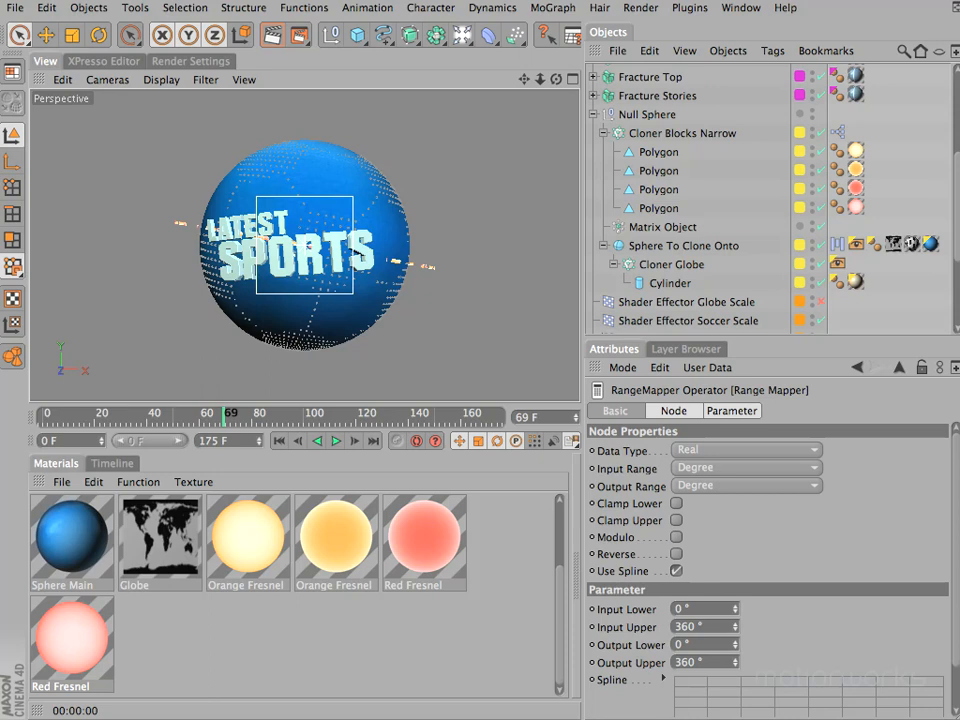
Duplicate the Cloner Blocks Narrow object inside Null Sphere and rename the copy Cloner Blocks Wide
{"action": "left_click", "coordinate": [602, 134]}
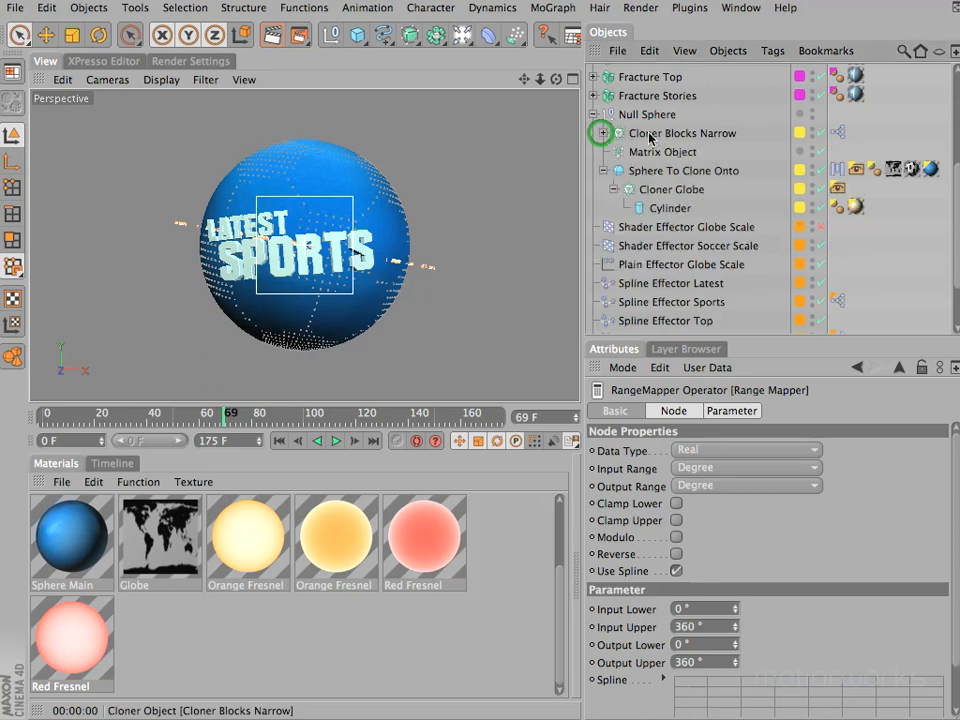
{"action": "left_click", "coordinate": [610, 133]}
{"action": "left_click_drag", "start_coordinate": [643, 134], "coordinate": [646, 125], "text": "ctrl"}
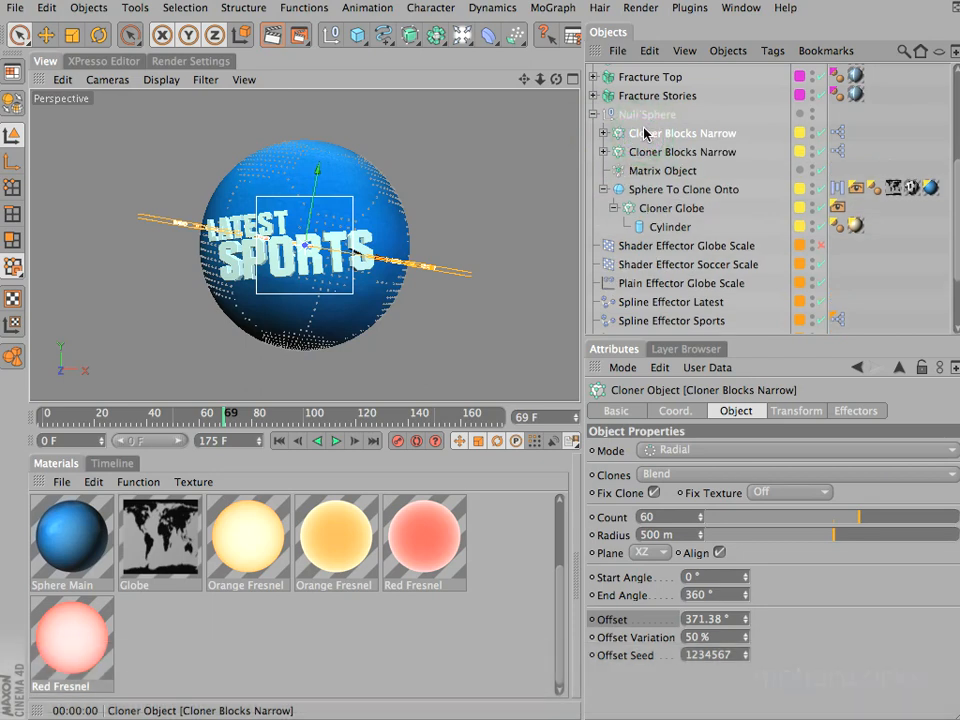
{"action": "double_click", "coordinate": [712, 152]}
{"action": "double_click", "coordinate": [712, 152]}
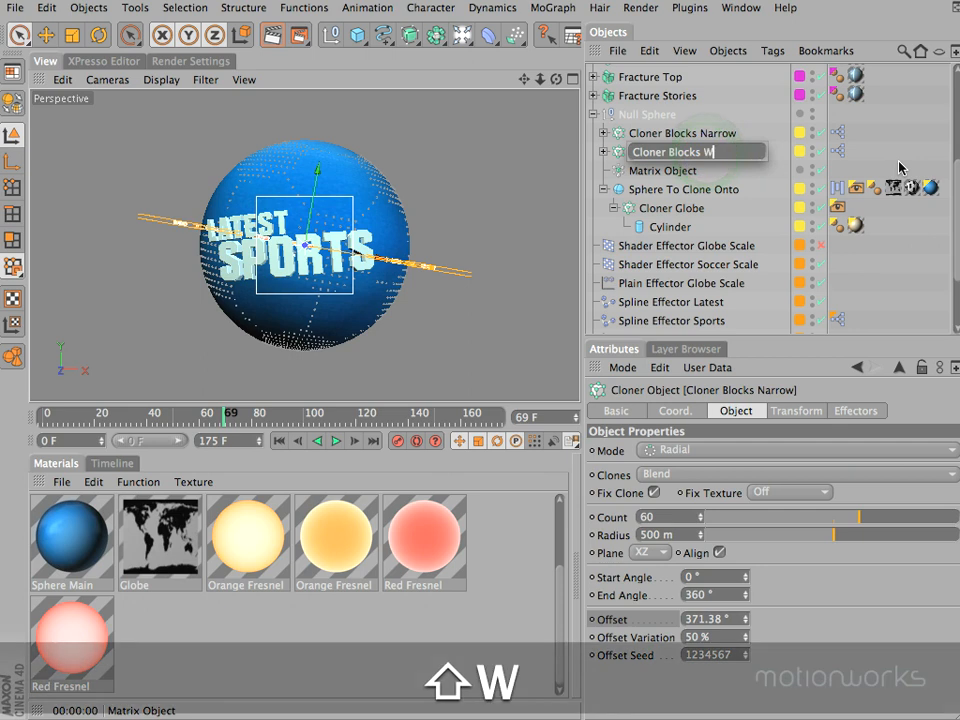
{"action": "type", "text": "Wide"}
{"action": "key", "text": "Return"}
Compare the XPresso expressions of Cloner Blocks Wide and Cloner Blocks Narrow to see which cloner each one drives
{"action": "left_click", "coordinate": [603, 152]}
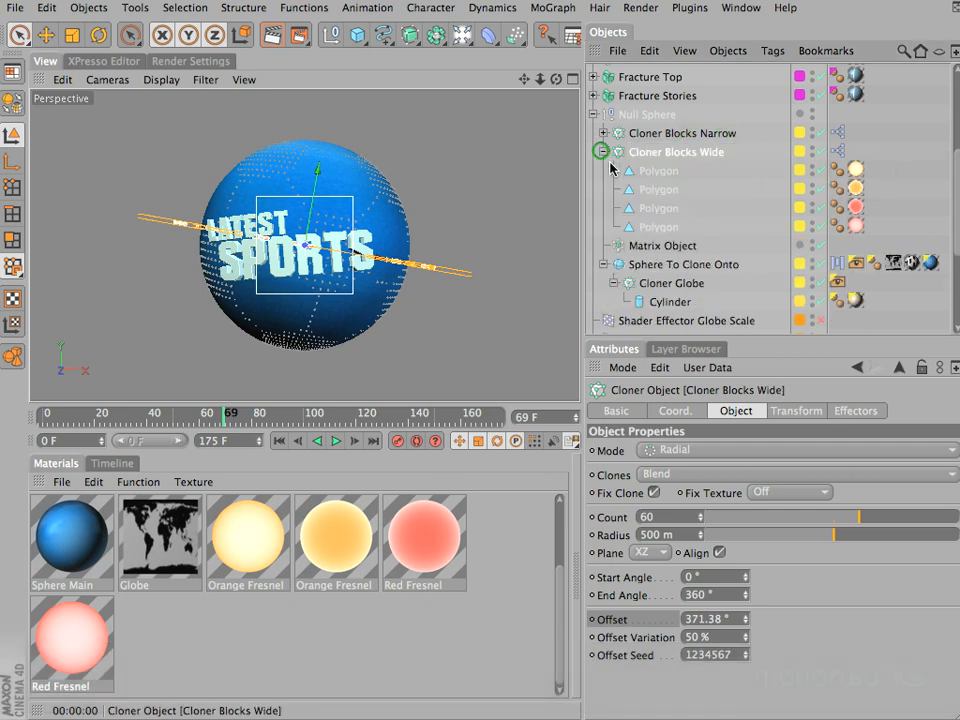
{"action": "double_click", "coordinate": [835, 152]}
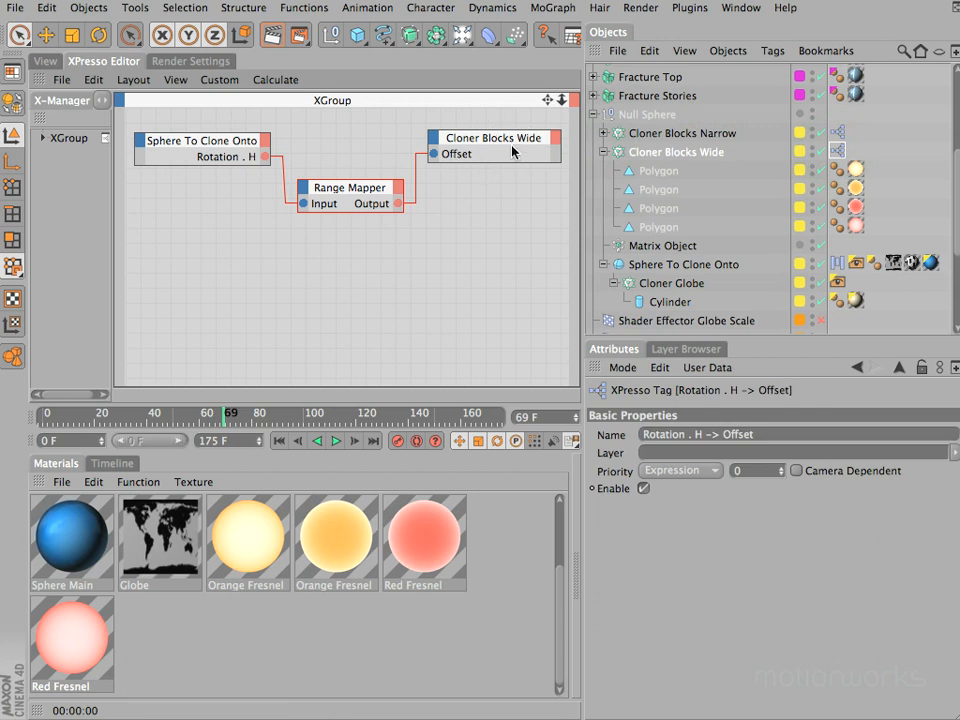
{"action": "left_click", "coordinate": [837, 132]}
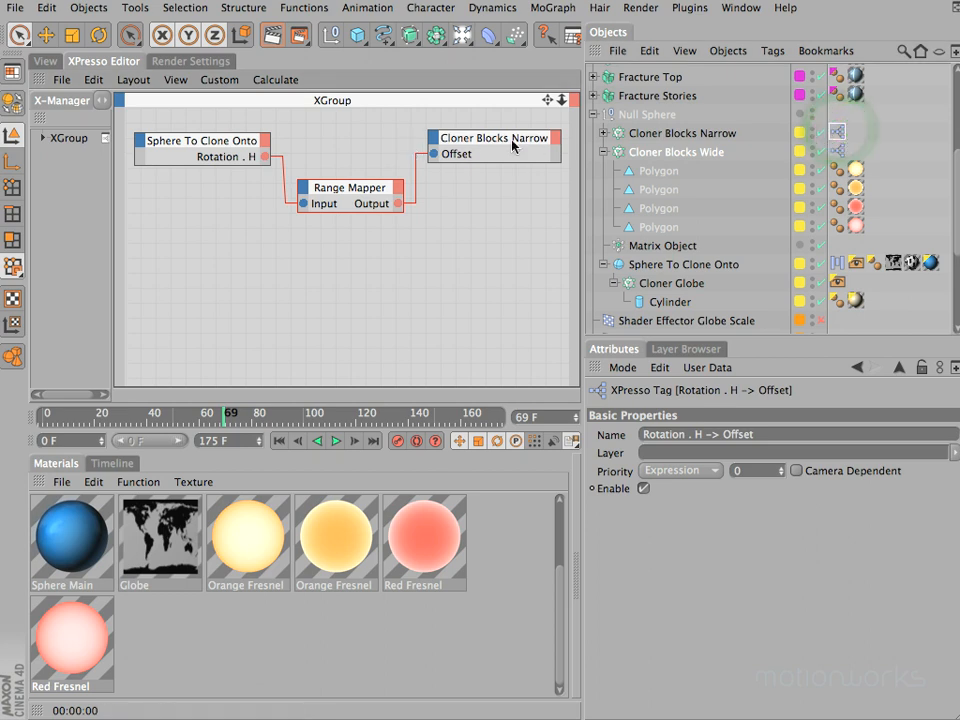
{"action": "left_click", "coordinate": [840, 148]}
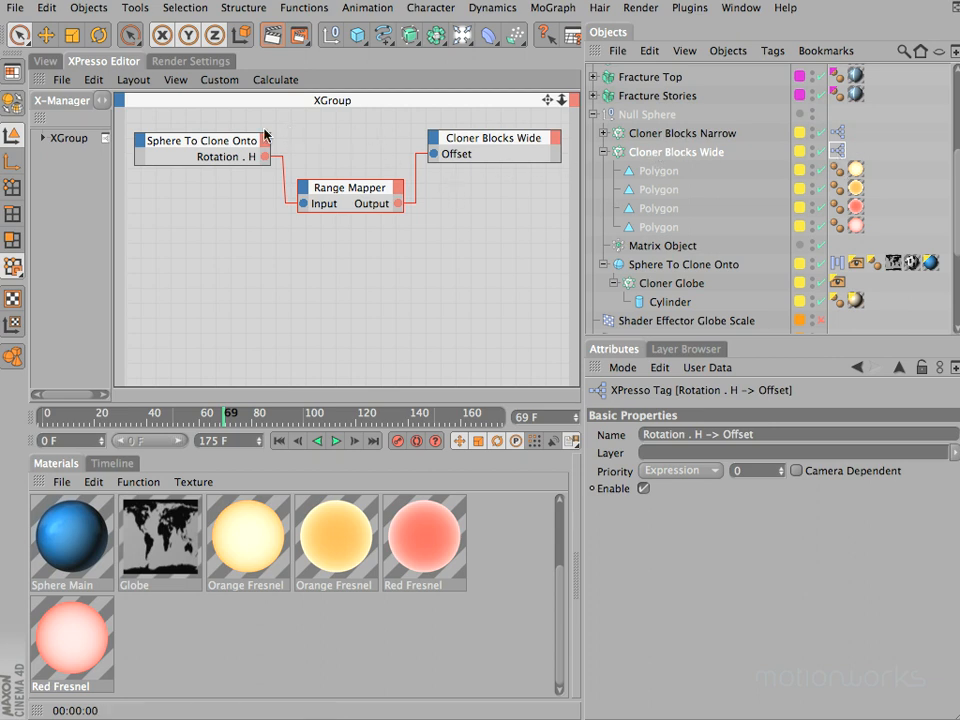
{"action": "left_click", "coordinate": [38, 62]}
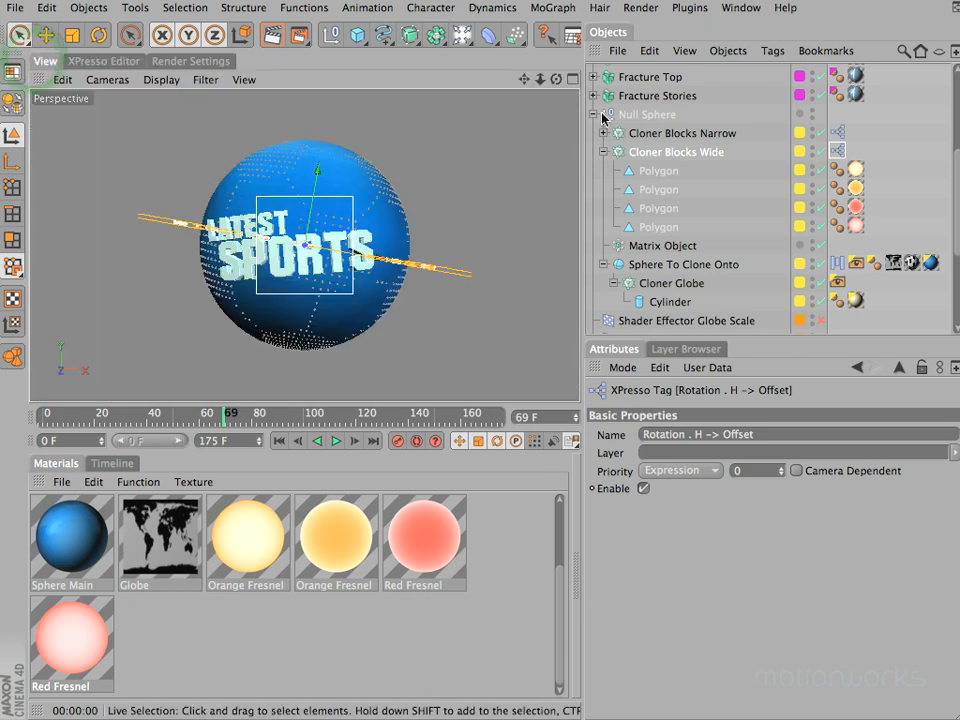
Hide Cloner Blocks Narrow and set the radius of Cloner Blocks Wide to 800 m
{"action": "left_click", "coordinate": [812, 135]}
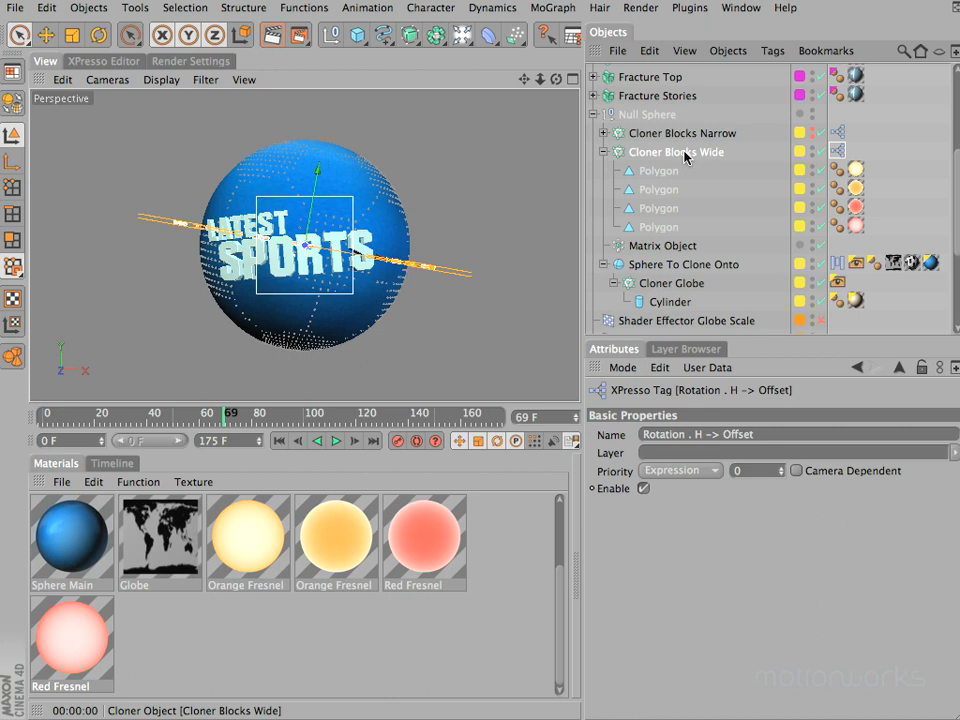
{"action": "left_click", "coordinate": [658, 171]}
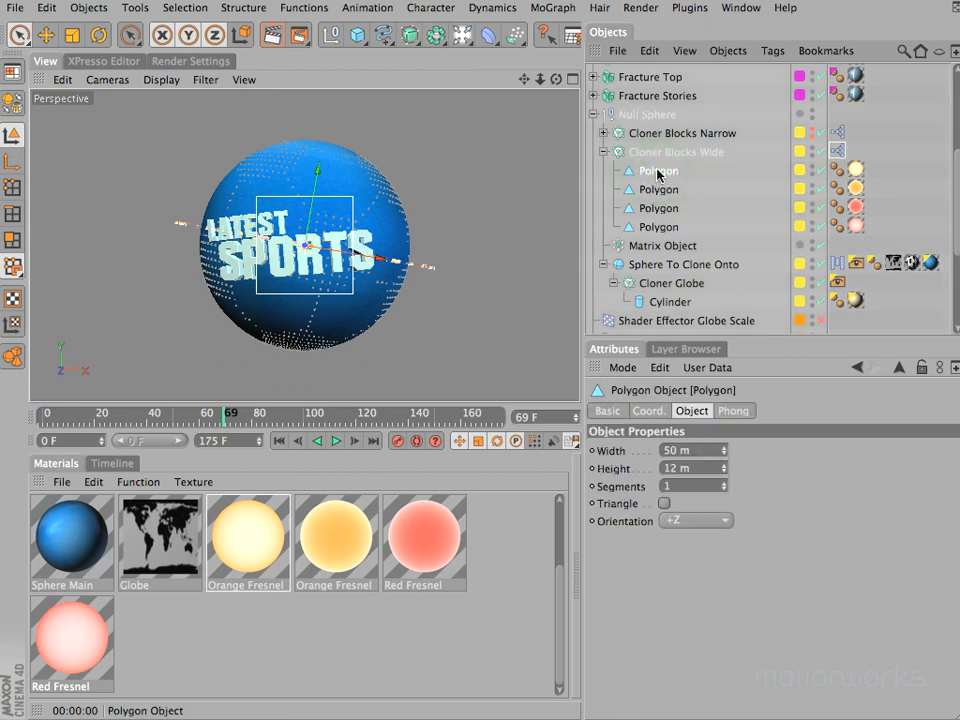
{"action": "left_click", "coordinate": [672, 152]}
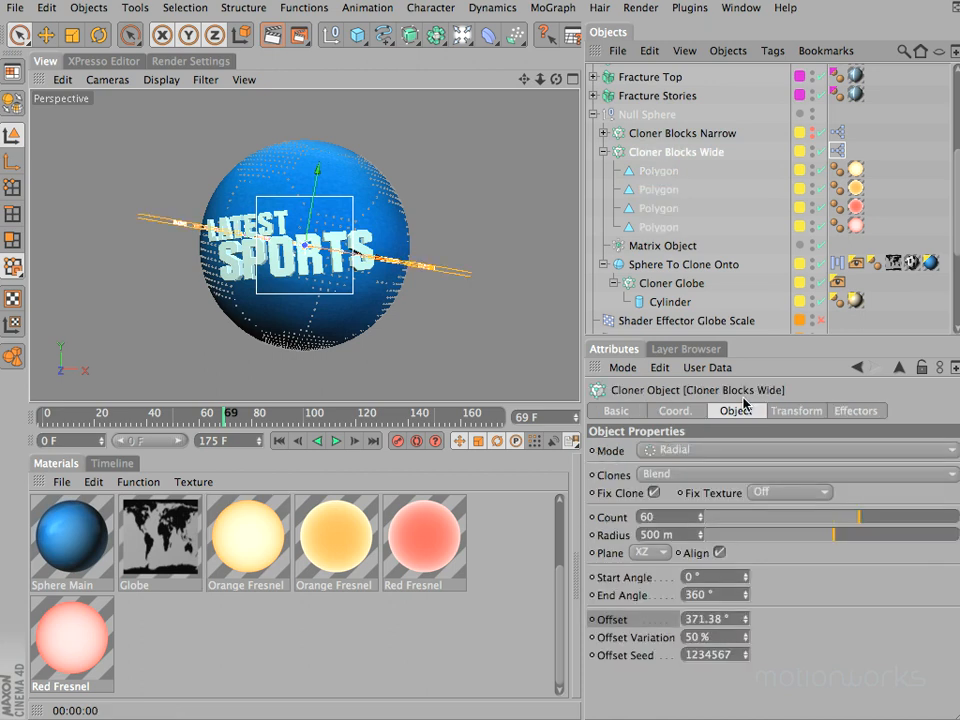
{"action": "double_click", "coordinate": [681, 532]}
{"action": "type", "text": "800"}
{"action": "key", "text": "Return"}
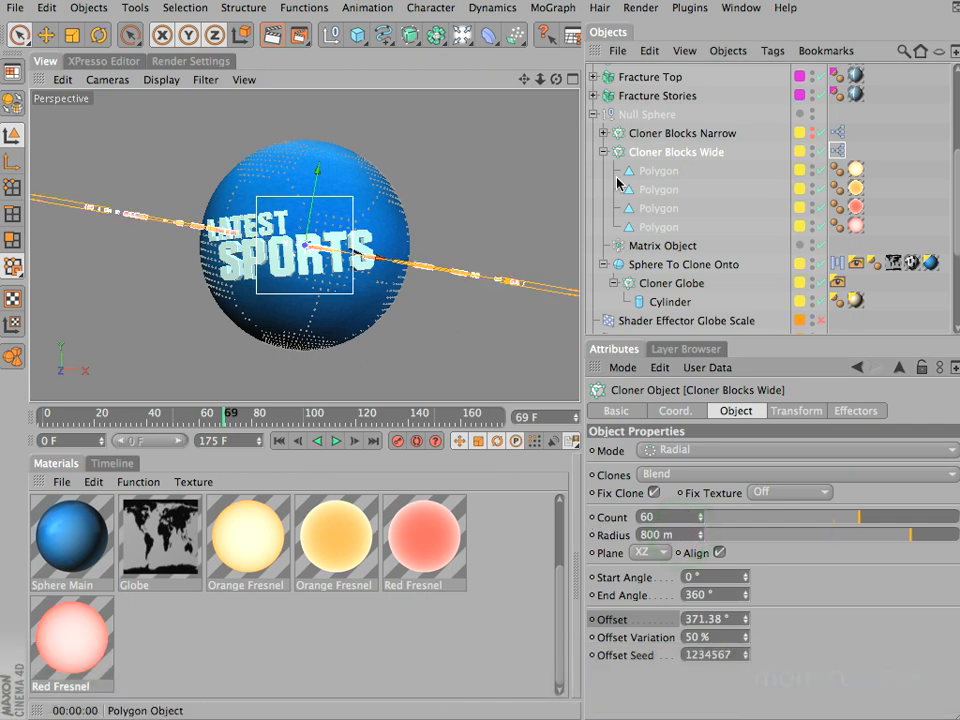
Set the radius of Cloner Blocks Narrow to 400 m
{"action": "left_click", "coordinate": [645, 133]}
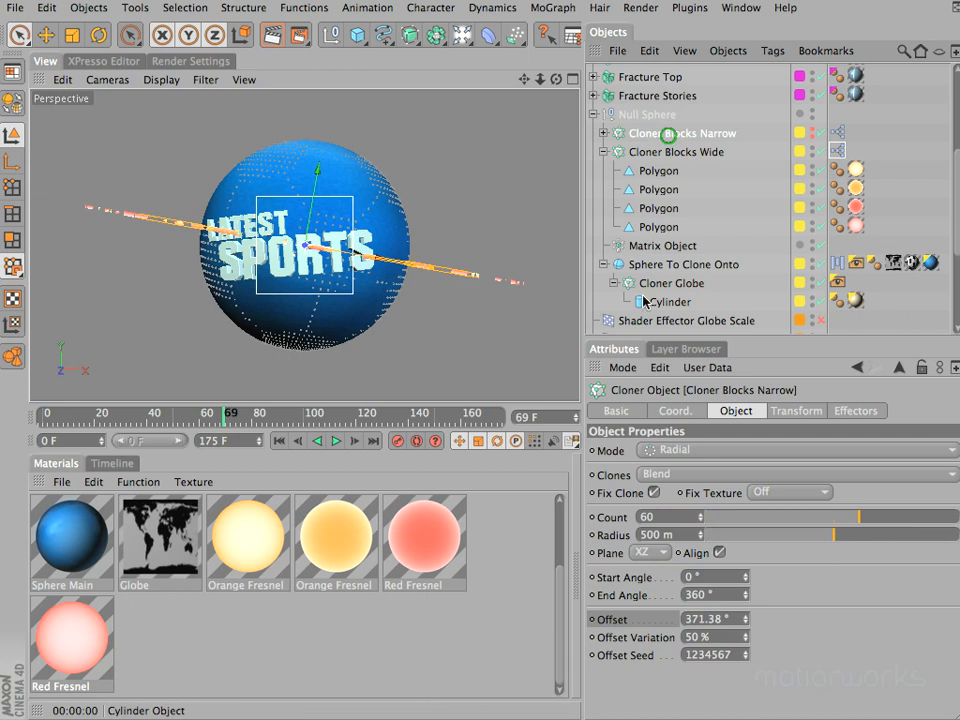
{"action": "double_click", "coordinate": [679, 533]}
{"action": "type", "text": "400"}
{"action": "key", "text": "Return"}
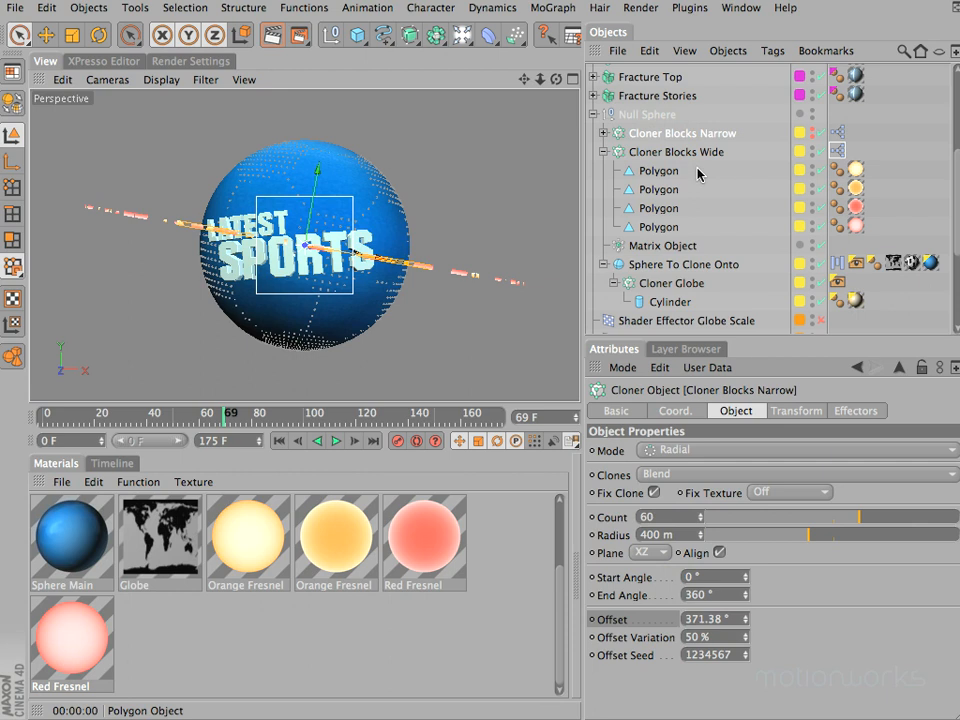
Reverse the Range Mapper output in the Cloner Blocks Wide expression, with Output Lower 360° and Output Upper 0°
{"action": "left_click", "coordinate": [647, 155]}
{"action": "double_click", "coordinate": [840, 151]}
{"action": "left_click", "coordinate": [350, 190]}
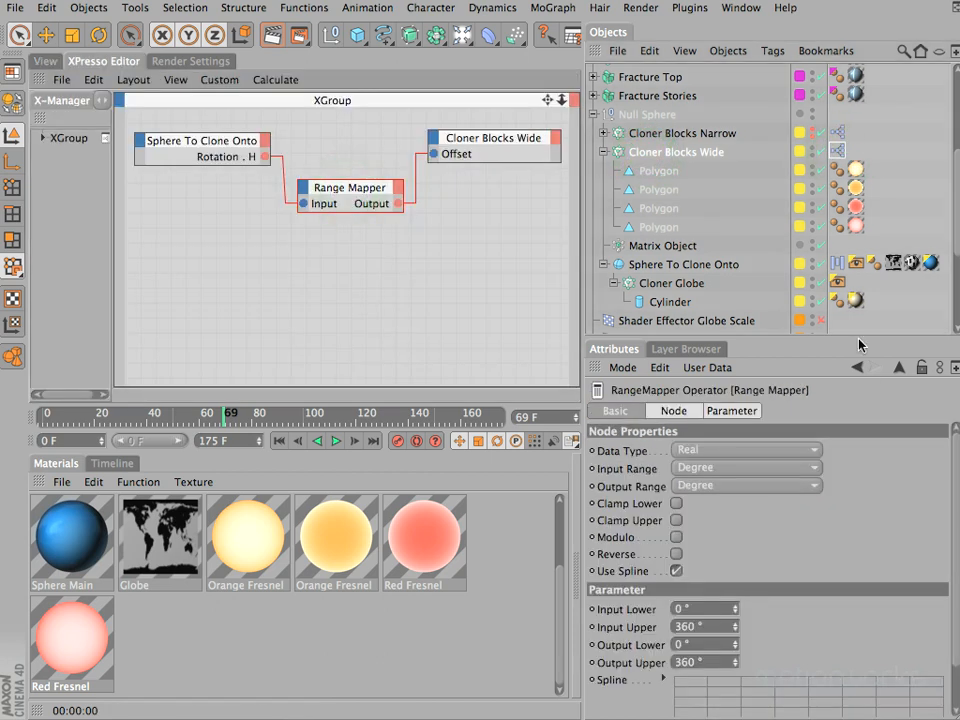
{"action": "double_click", "coordinate": [700, 645]}
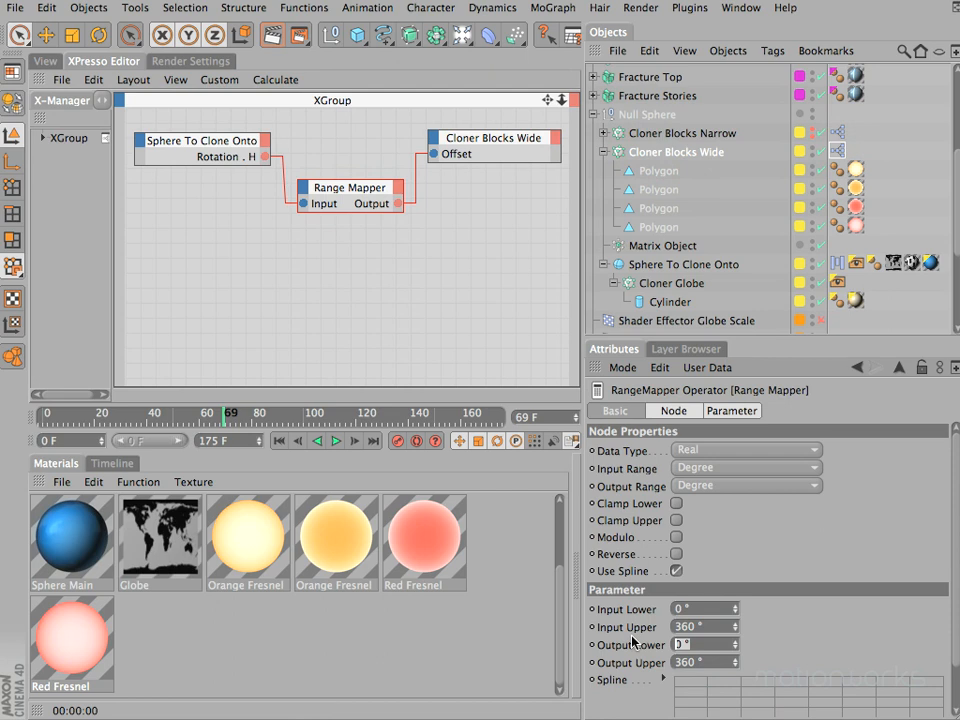
{"action": "type", "text": "360"}
{"action": "key", "text": "Tab"}
{"action": "type", "text": "0"}
{"action": "key", "text": "Tab"}
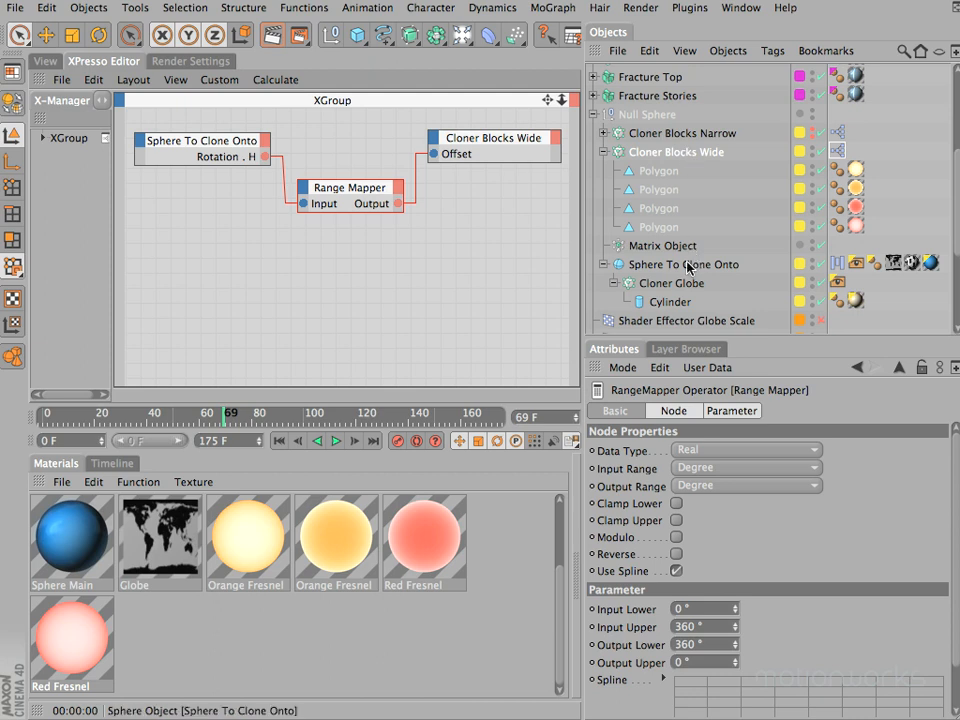
Scrub the timeline to frame 62 in the top view to check the motion of the wide ring
{"action": "left_click", "coordinate": [40, 61]}
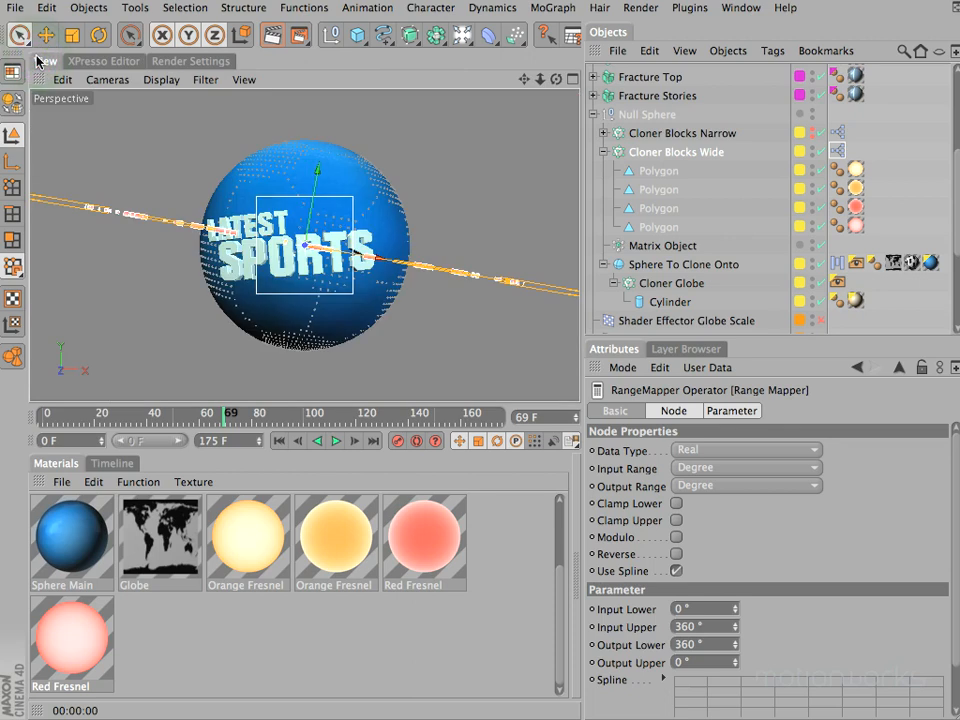
{"action": "key", "text": "F2"}
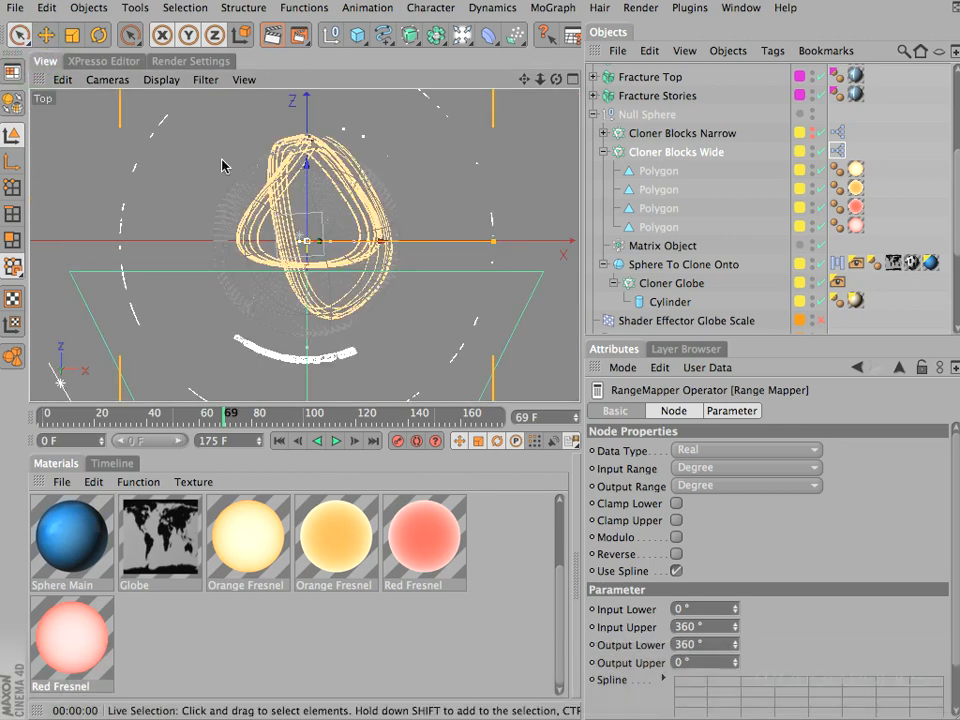
{"action": "left_click_drag", "start_coordinate": [174, 409], "coordinate": [211, 412]}
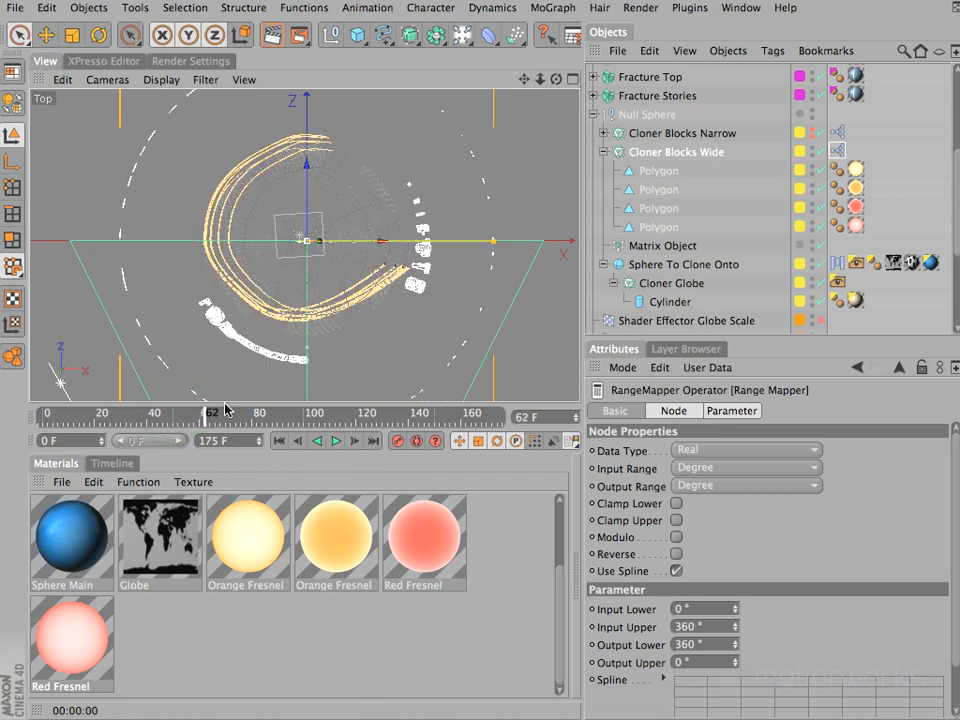
Unhide Cloner Blocks Narrow and scrub to frame 68 in the top view to compare the rotation of both rings
{"action": "left_click", "coordinate": [812, 138], "text": "alt"}
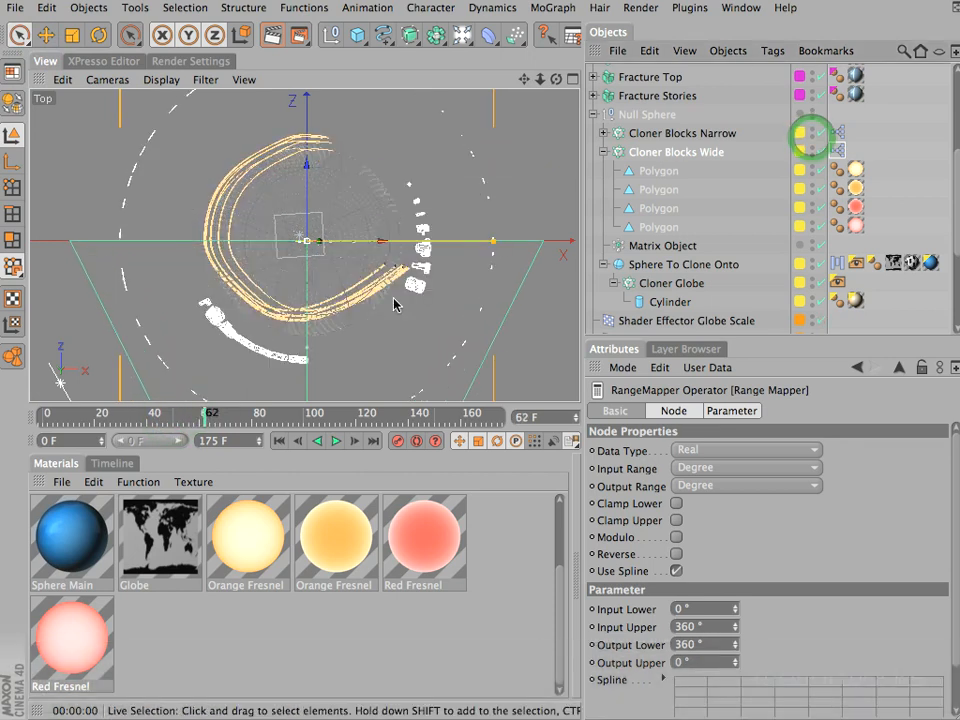
{"action": "left_click", "coordinate": [646, 133]}
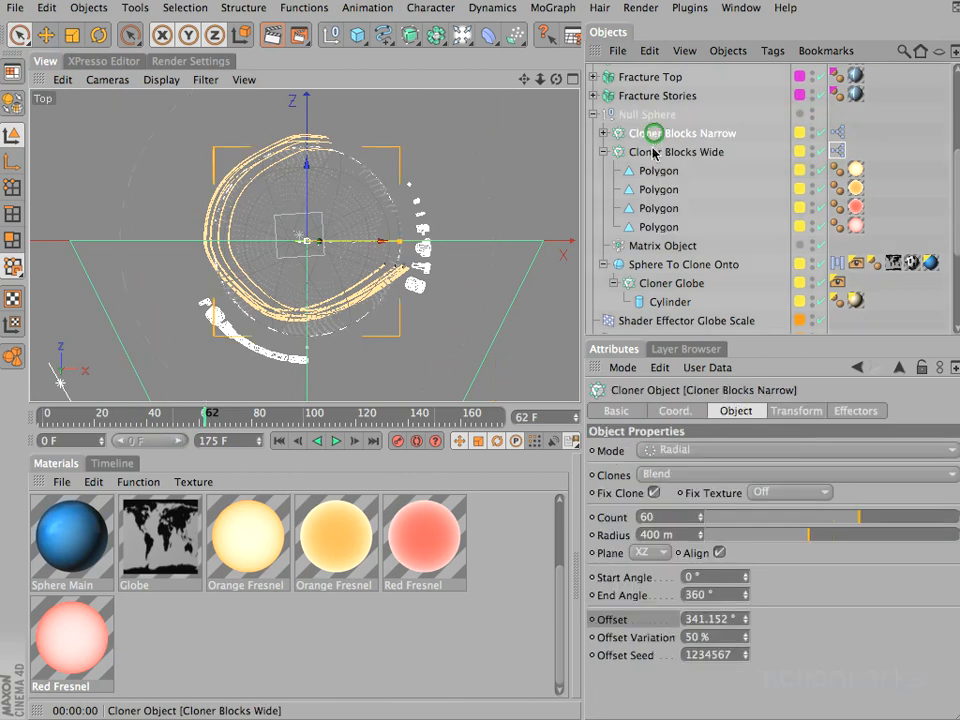
{"action": "left_click", "coordinate": [653, 152], "text": "shift"}
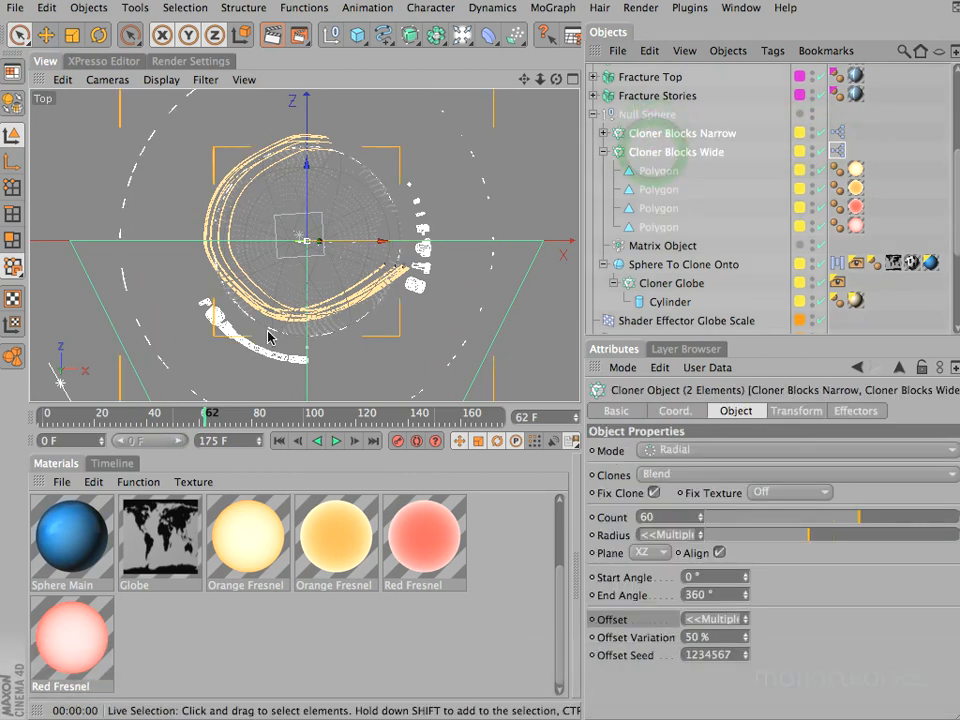
{"action": "mouse_move", "coordinate": [205, 414]}
{"action": "left_mouse_down"}
{"action": "mouse_move", "coordinate": [112, 421]}
{"action": "mouse_move", "coordinate": [213, 424]}
{"action": "left_mouse_up"}
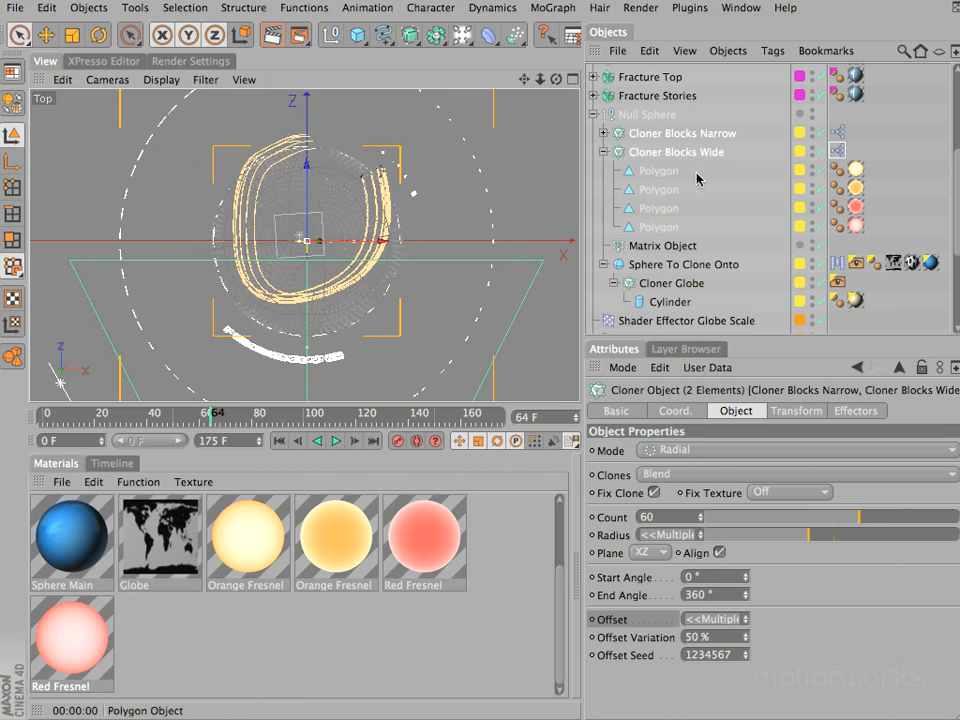
{"action": "left_click", "coordinate": [690, 133]}
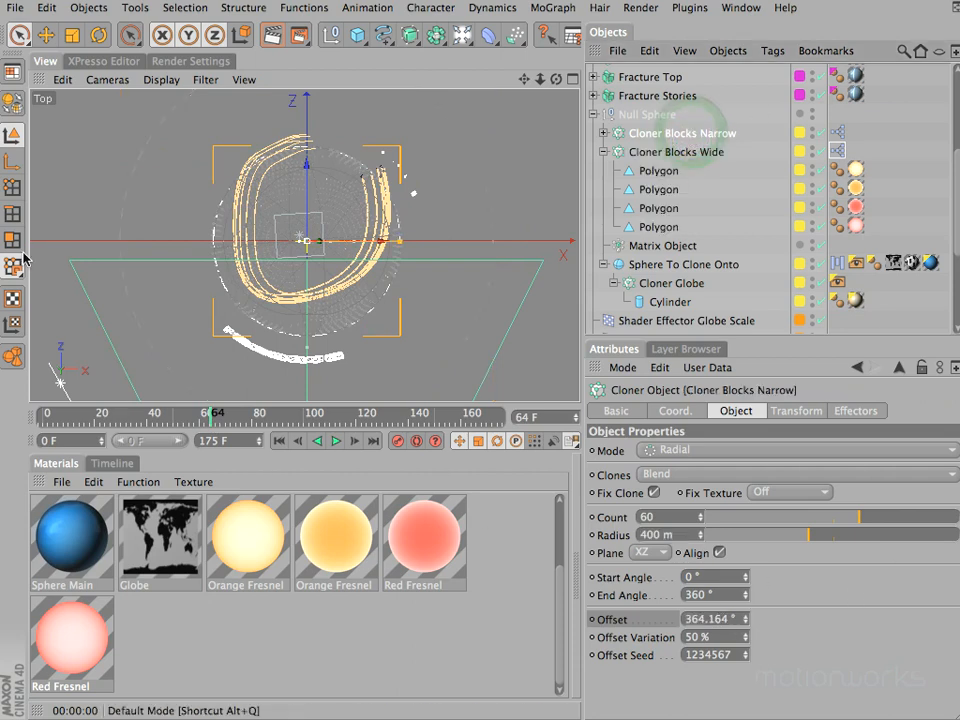
{"action": "left_click", "coordinate": [221, 414]}
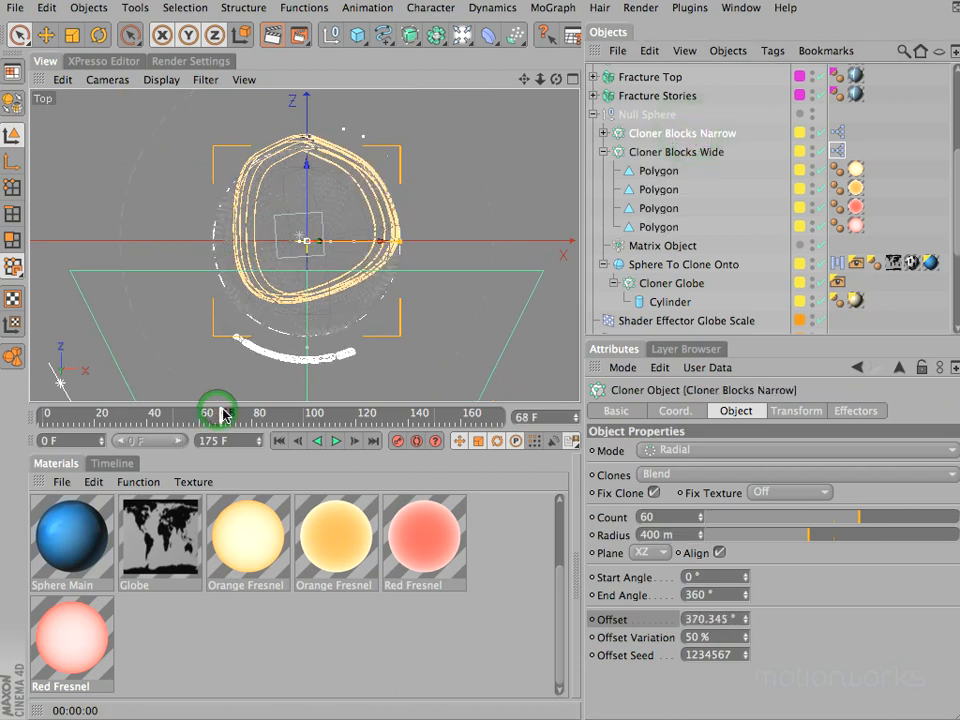
Scrub to frame 75 with Cloner Blocks Wide selected, collapse its hierarchy and return to the perspective view
{"action": "left_click", "coordinate": [684, 152]}
{"action": "left_click_drag", "start_coordinate": [192, 413], "coordinate": [258, 402]}
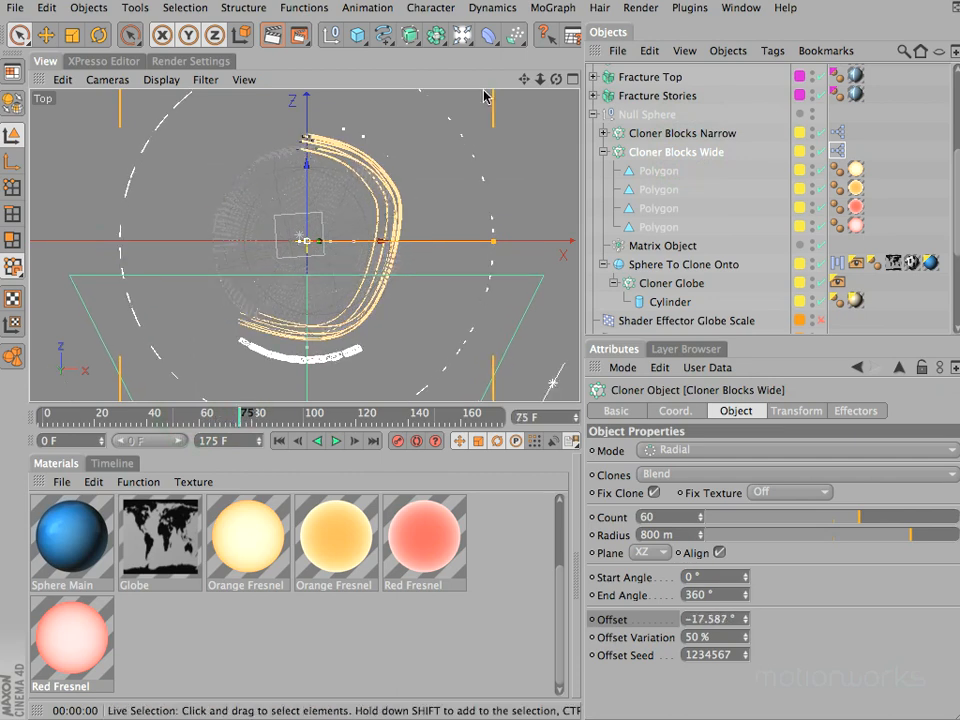
{"action": "left_click", "coordinate": [603, 152]}
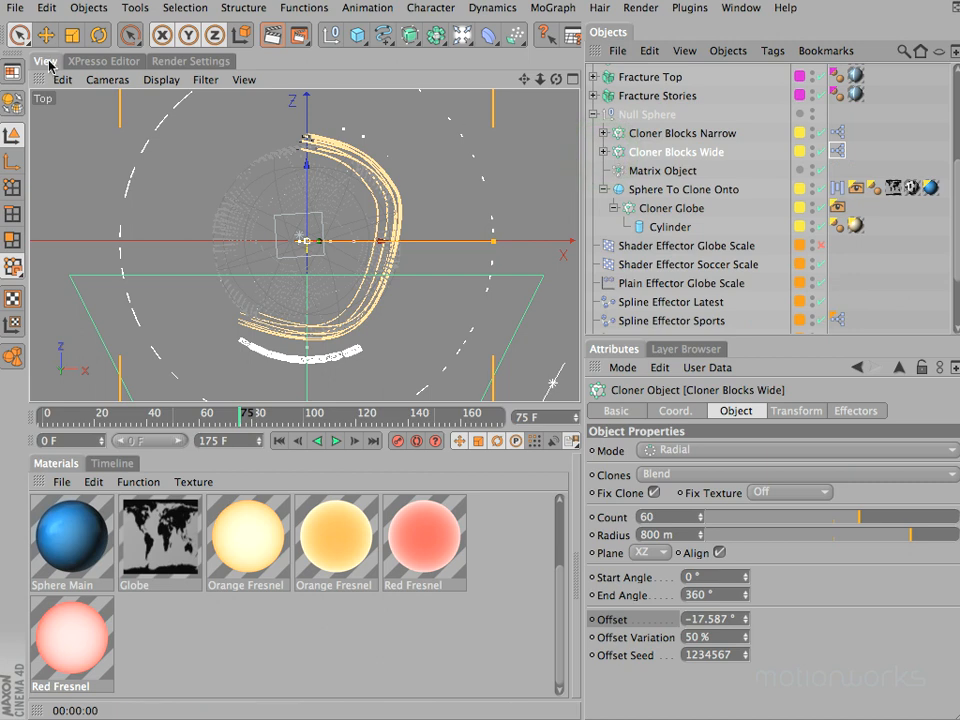
{"action": "key", "text": "F1"}
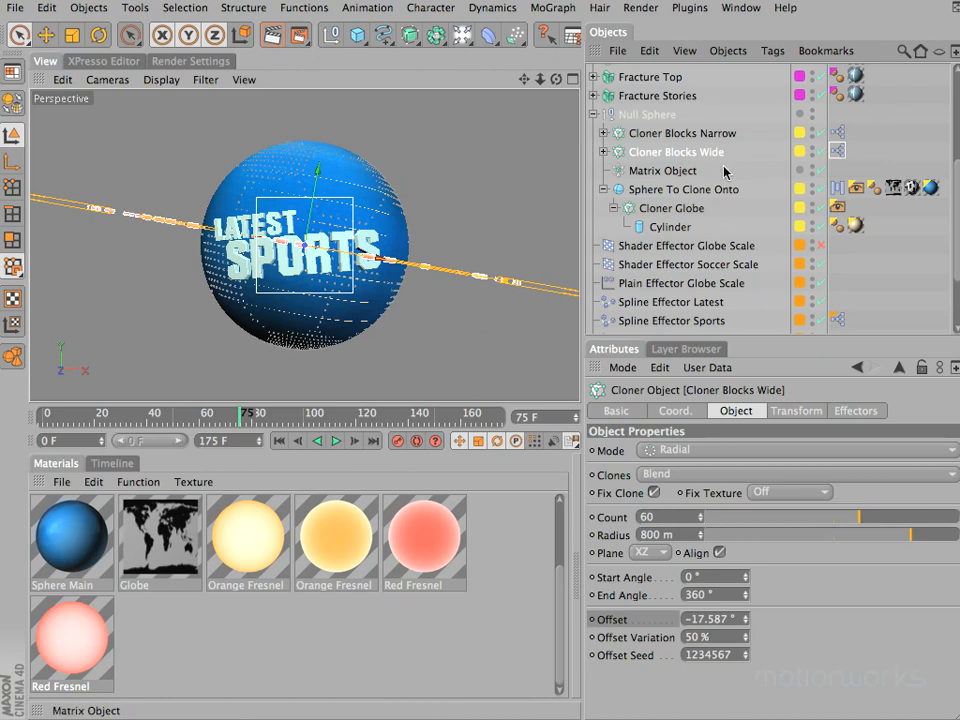
Add a Cloner as the parent of Cloner Blocks Narrow and rename it Cloner Block Repeat
{"action": "left_click", "coordinate": [650, 133]}
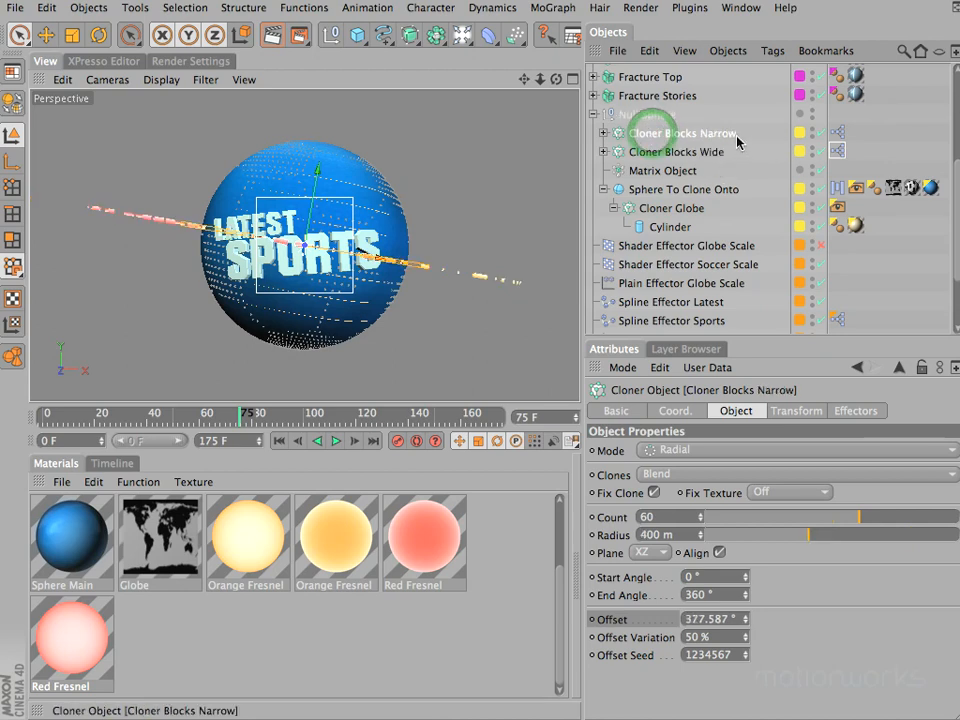
{"action": "key", "text": "alt"}
{"action": "left_click", "coordinate": [563, 9]}
{"action": "left_click", "coordinate": [565, 107], "text": "alt"}
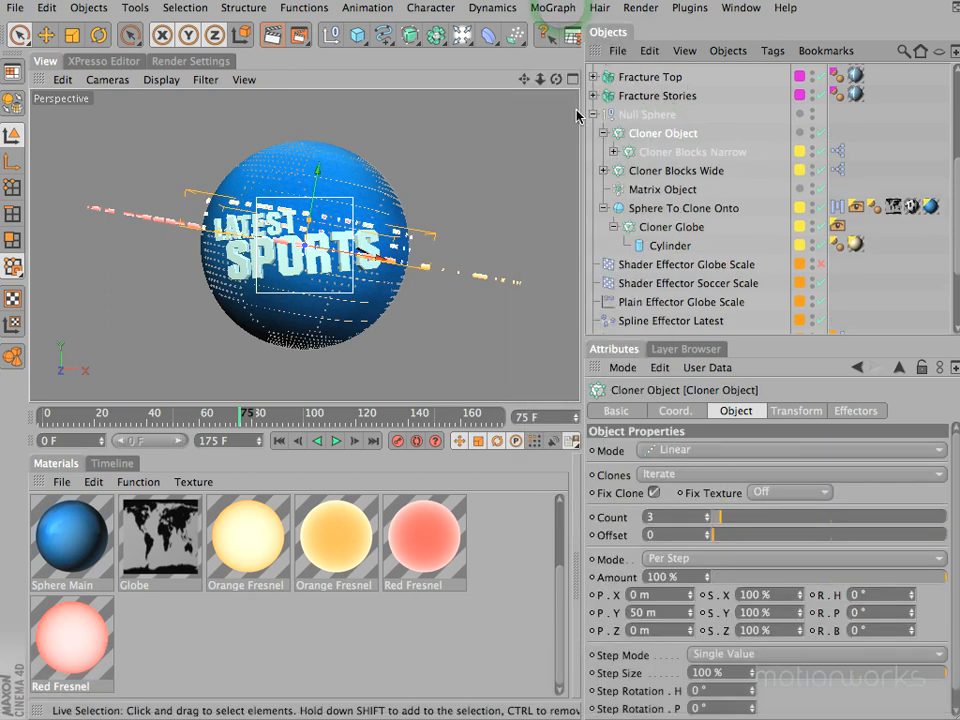
{"action": "double_click", "coordinate": [667, 139]}
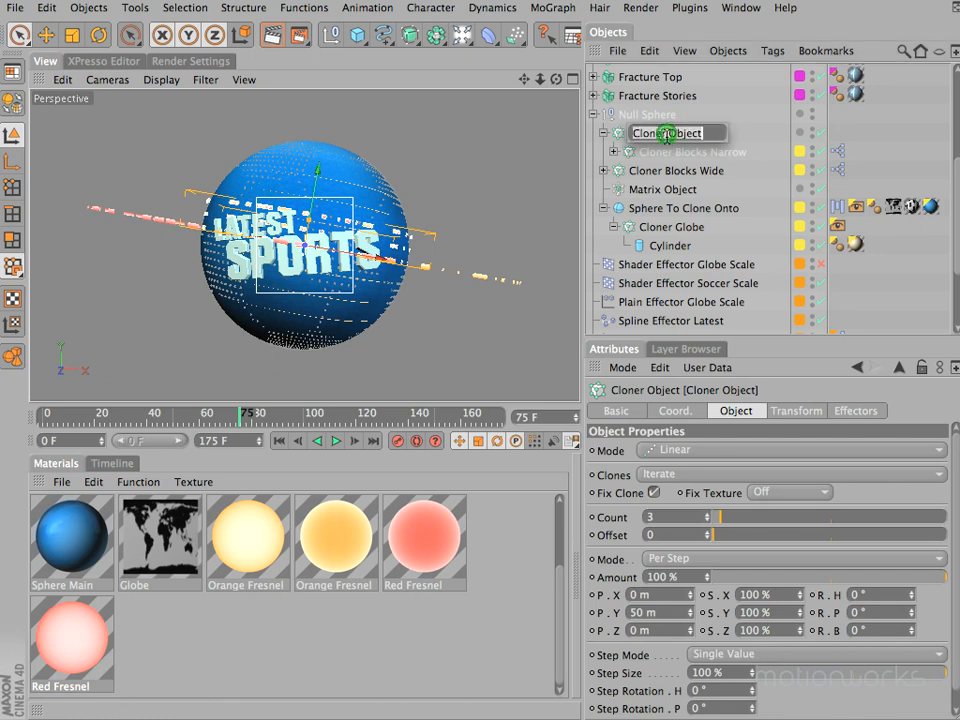
{"action": "type", "text": "Bl"}
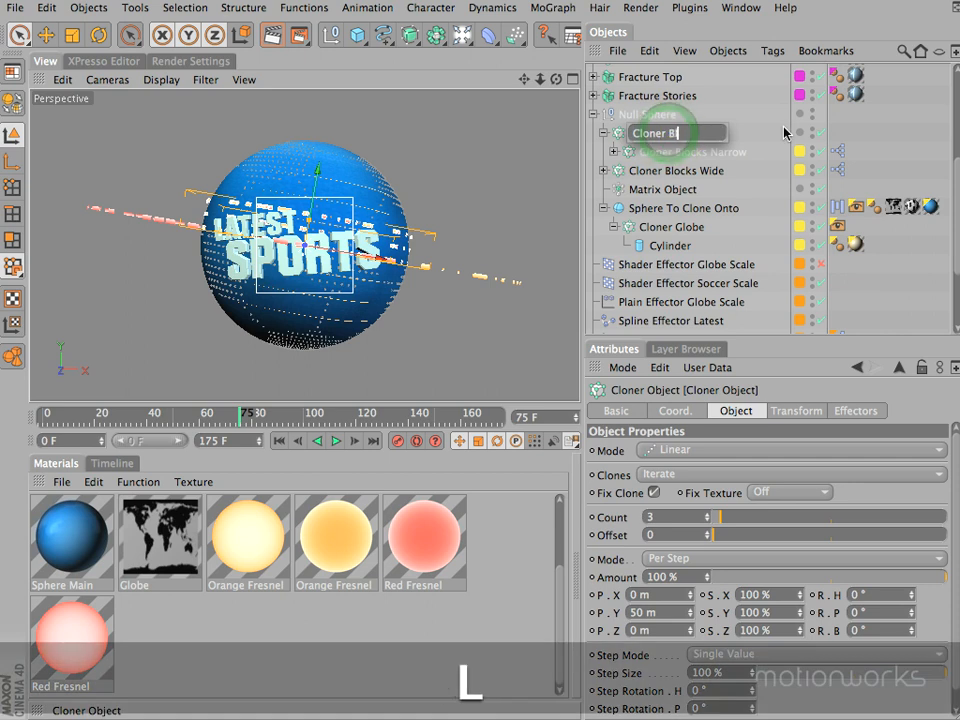
{"action": "type", "text": "ock Repeat"}
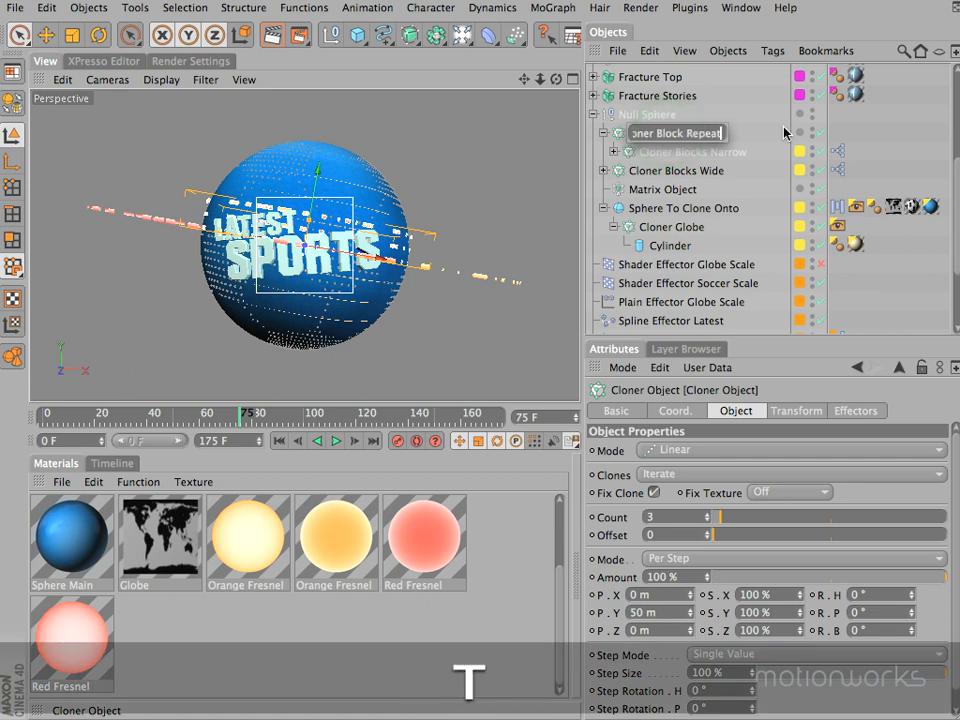
{"action": "key", "text": "Return"}
Assign Cloner Block Repeat and the Matrix Object to the MoGraph Generic layer
{"action": "mouse_move", "coordinate": [651, 142]}
{"action": "left_mouse_down"}
{"action": "mouse_move", "coordinate": [707, 364]}
{"action": "mouse_move", "coordinate": [705, 355]}
{"action": "mouse_move", "coordinate": [658, 404]}
{"action": "mouse_move", "coordinate": [650, 447]}
{"action": "left_mouse_up"}
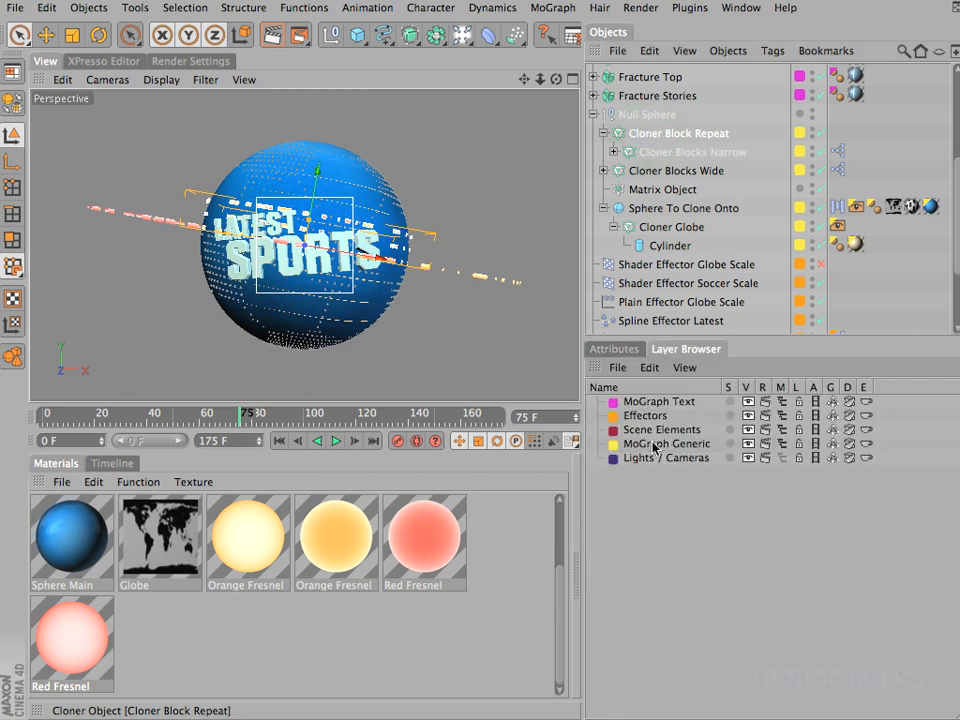
{"action": "left_click_drag", "start_coordinate": [634, 187], "coordinate": [660, 447]}
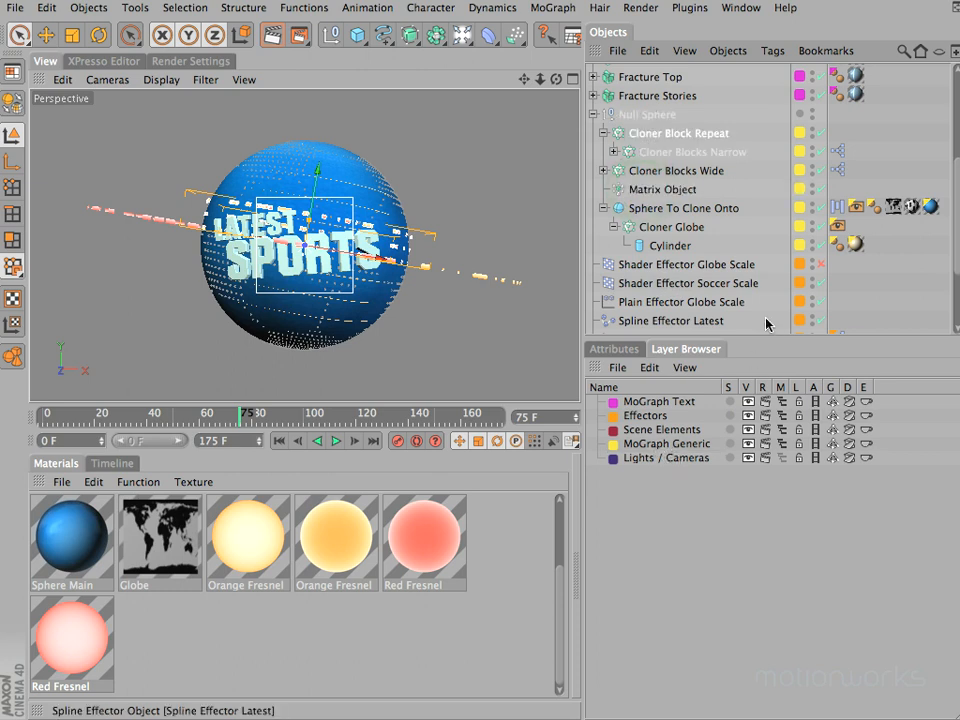
{"action": "left_click", "coordinate": [612, 348]}
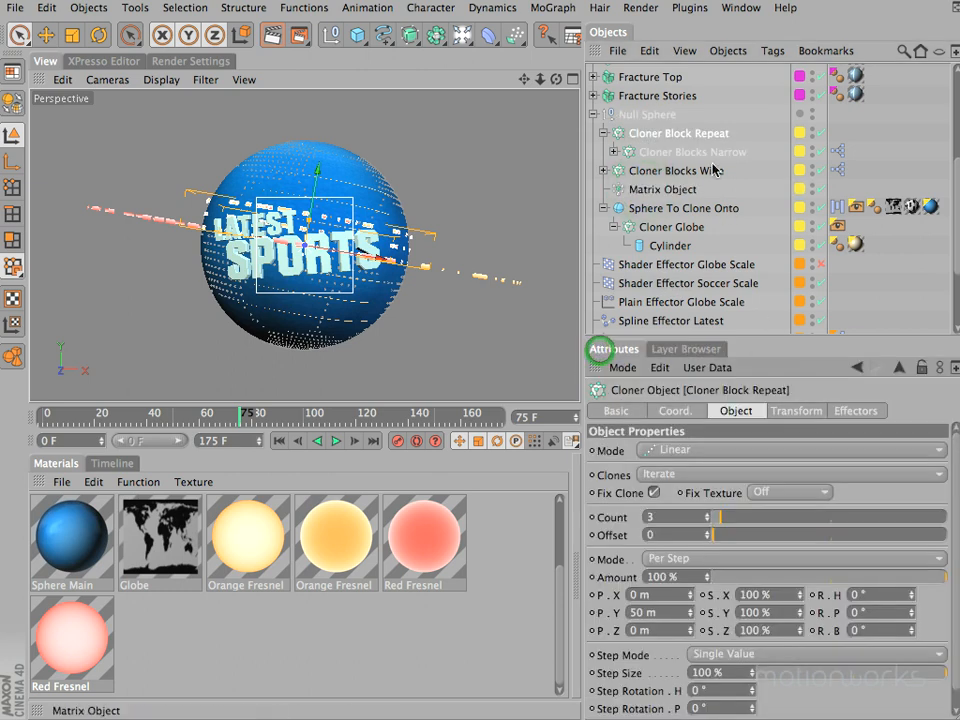
Make Cloner Blocks Wide a child of Cloner Block Repeat, above Cloner Blocks Narrow
{"action": "left_click", "coordinate": [668, 137]}
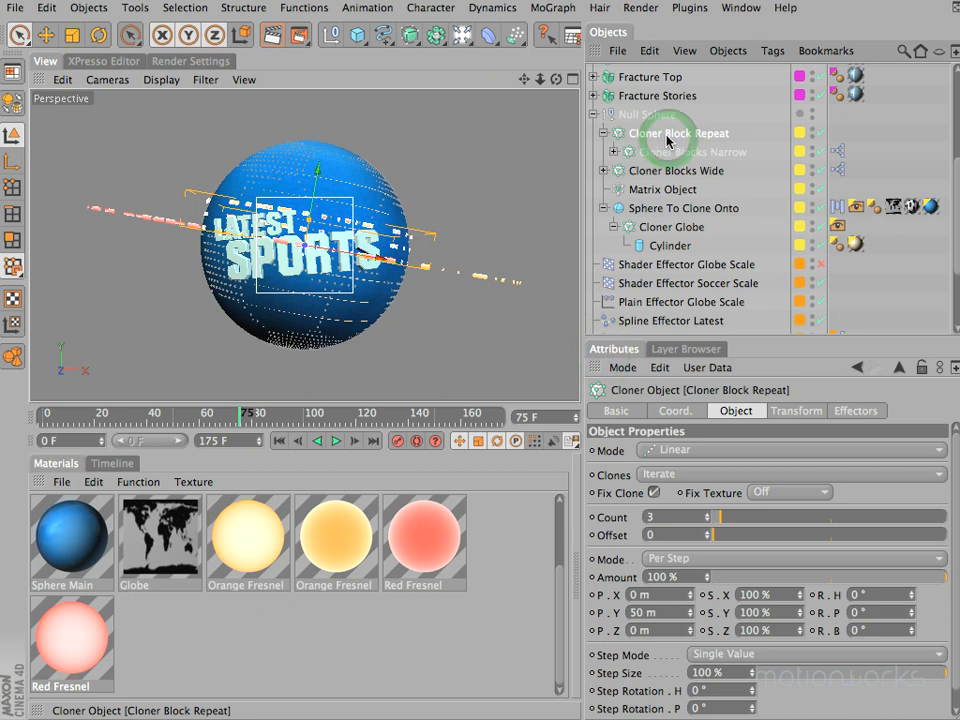
{"action": "left_click_drag", "start_coordinate": [645, 170], "coordinate": [680, 150]}
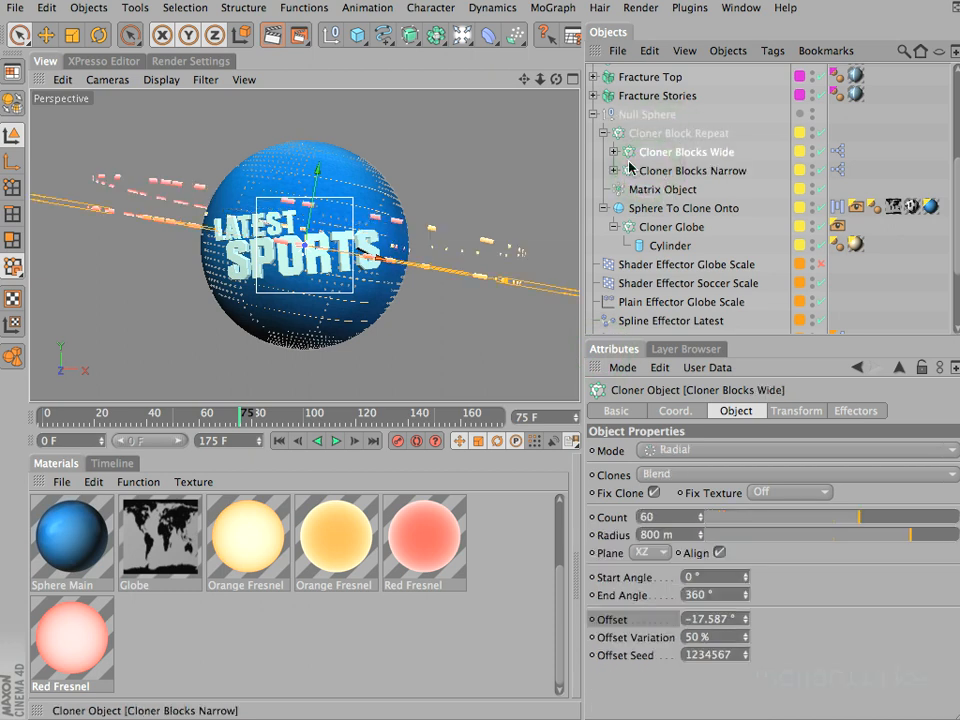
{"action": "left_click", "coordinate": [657, 132]}
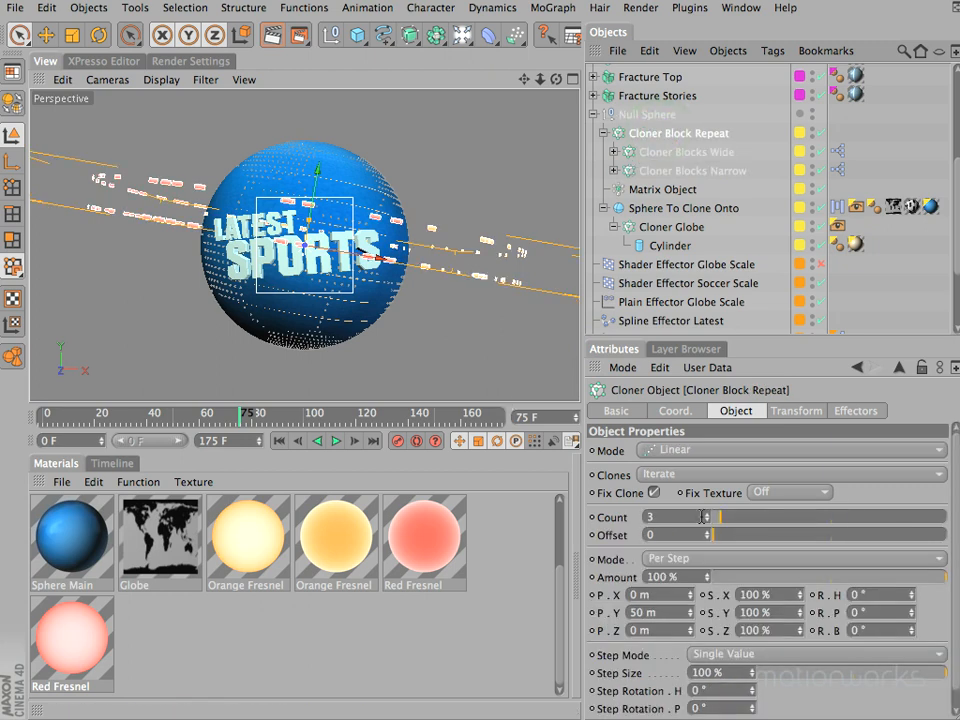
Go to frame 112 and set the clone count of Cloner Block Repeat to 10
{"action": "left_click_drag", "start_coordinate": [707, 519], "coordinate": [708, 519]}
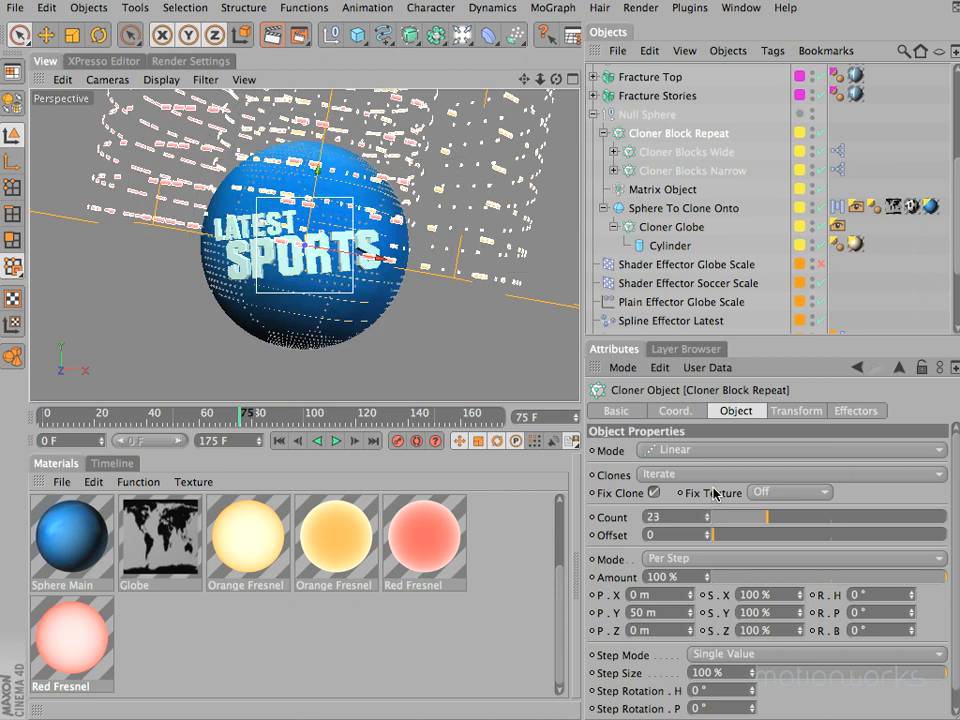
{"action": "left_click", "coordinate": [337, 414]}
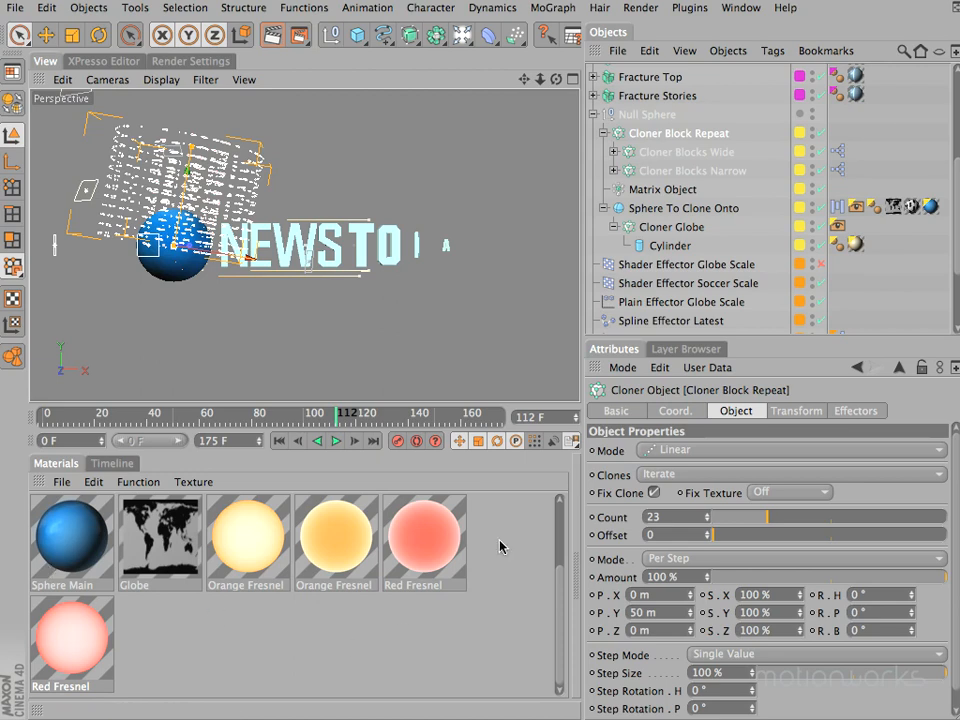
{"action": "double_click", "coordinate": [672, 518]}
{"action": "type", "text": "10"}
{"action": "key", "text": "Return"}
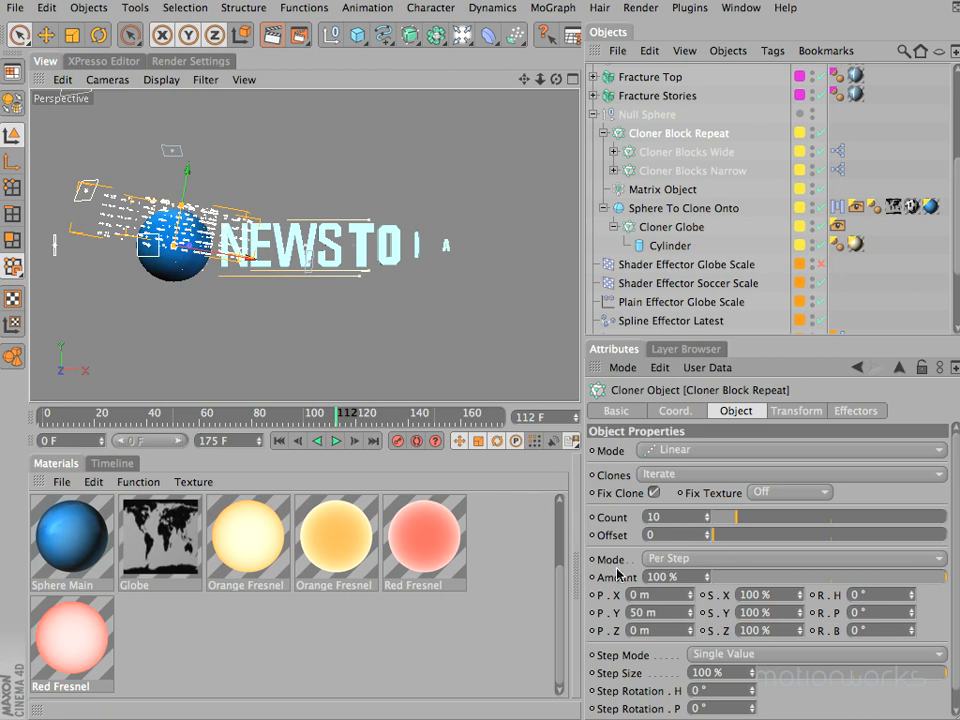
Set Cloner Block Repeat's per-step Y position to 400 m and its Clones option to Blend
{"action": "double_click", "coordinate": [665, 613]}
{"action": "type", "text": "400"}
{"action": "key", "text": "Return"}
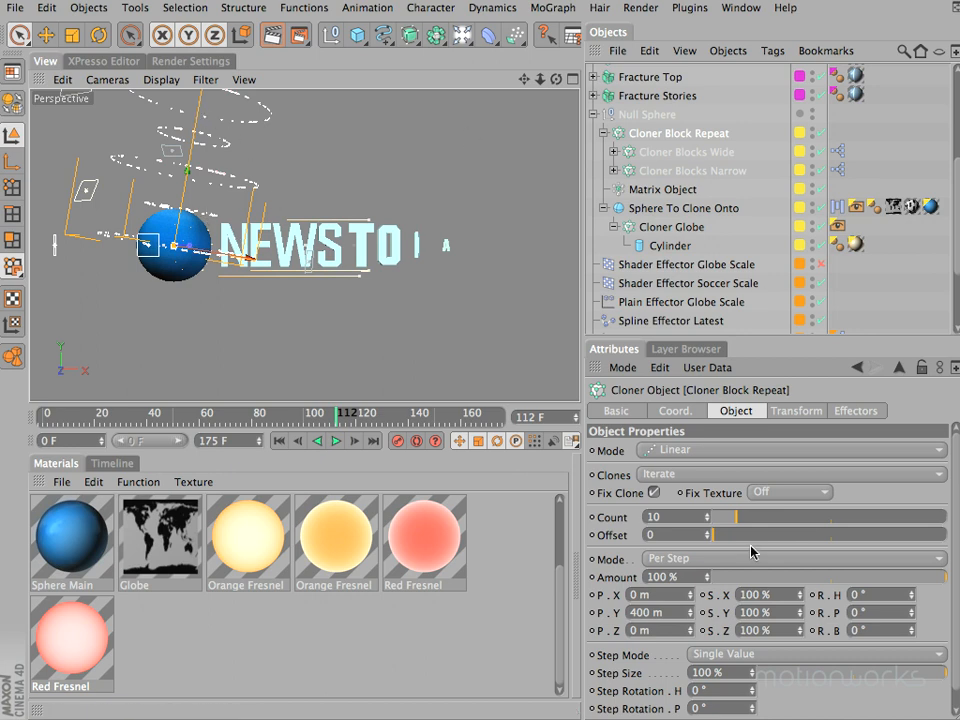
{"action": "left_click", "coordinate": [690, 476]}
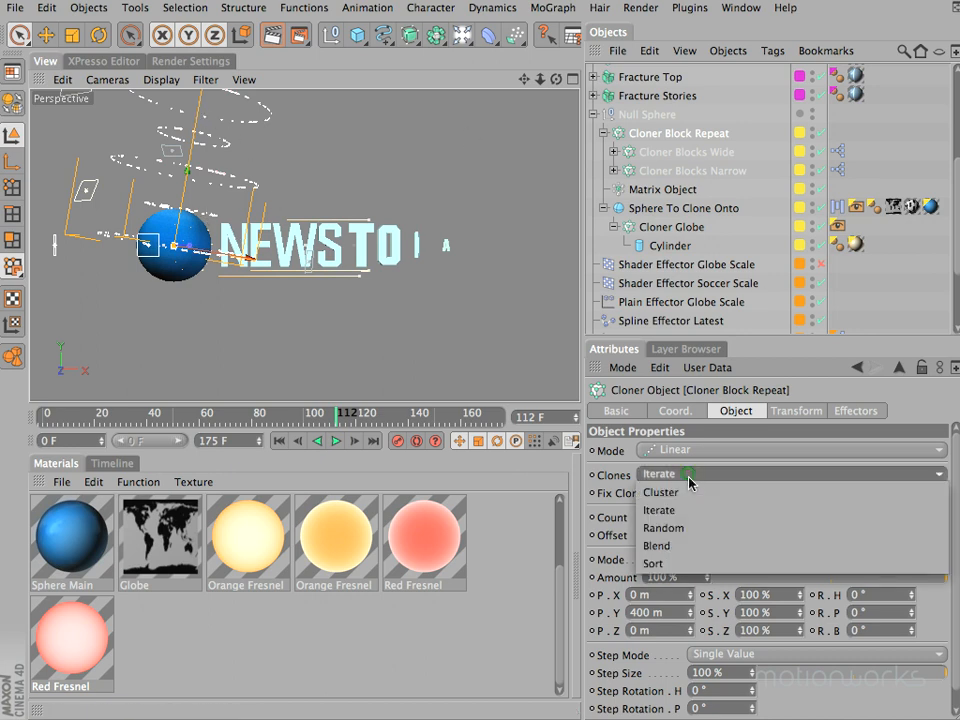
{"action": "left_click", "coordinate": [690, 544]}
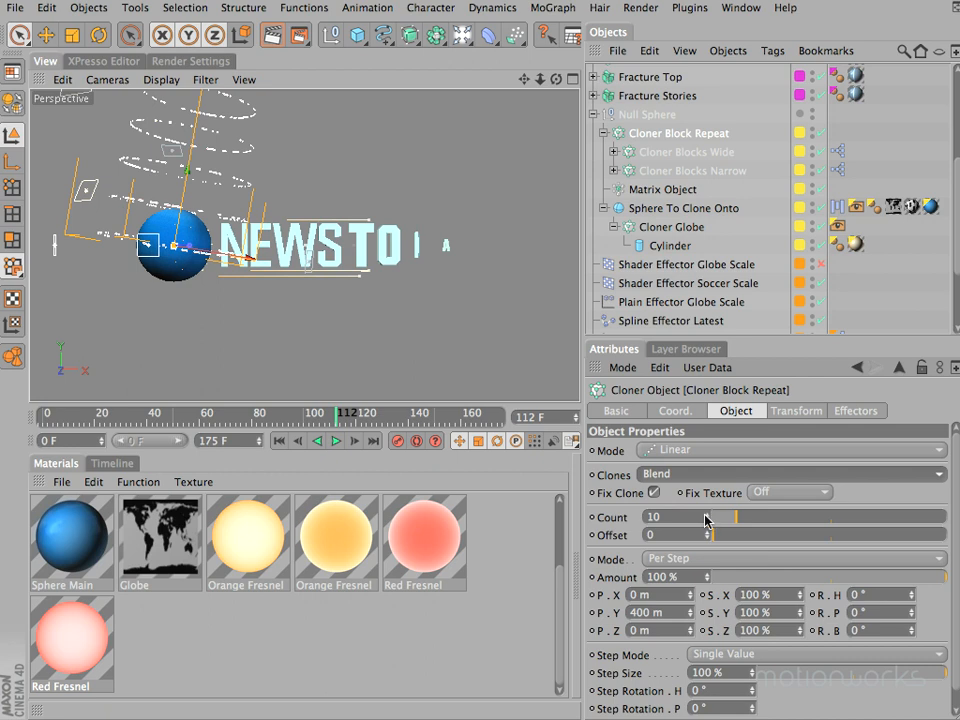
{"action": "left_click_drag", "start_coordinate": [690, 615], "coordinate": [690, 616]}
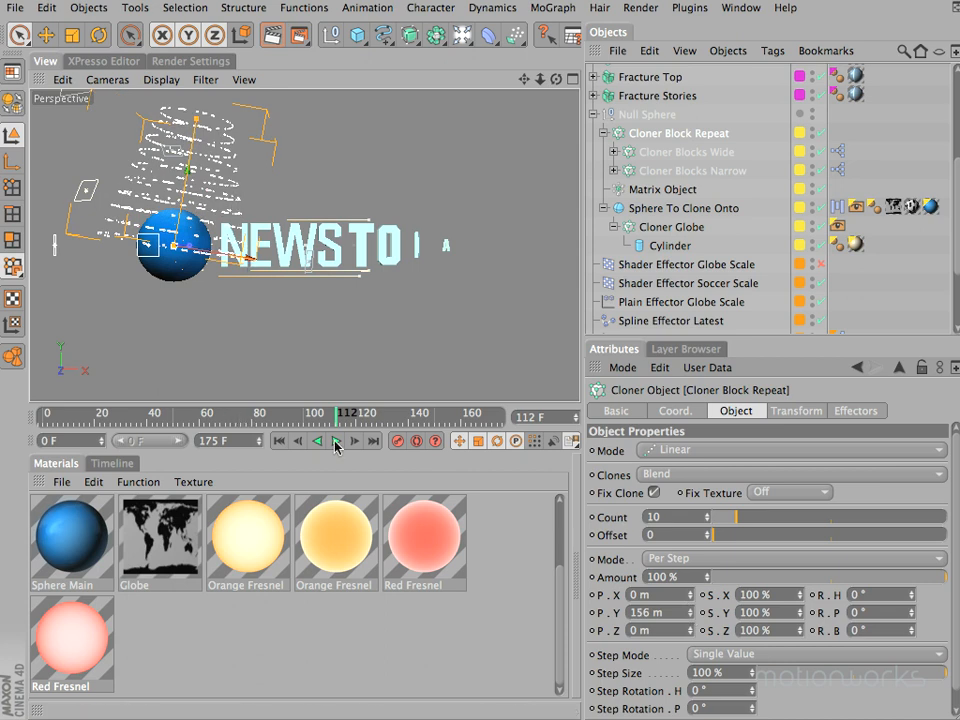
{"action": "key", "text": "super+z"}
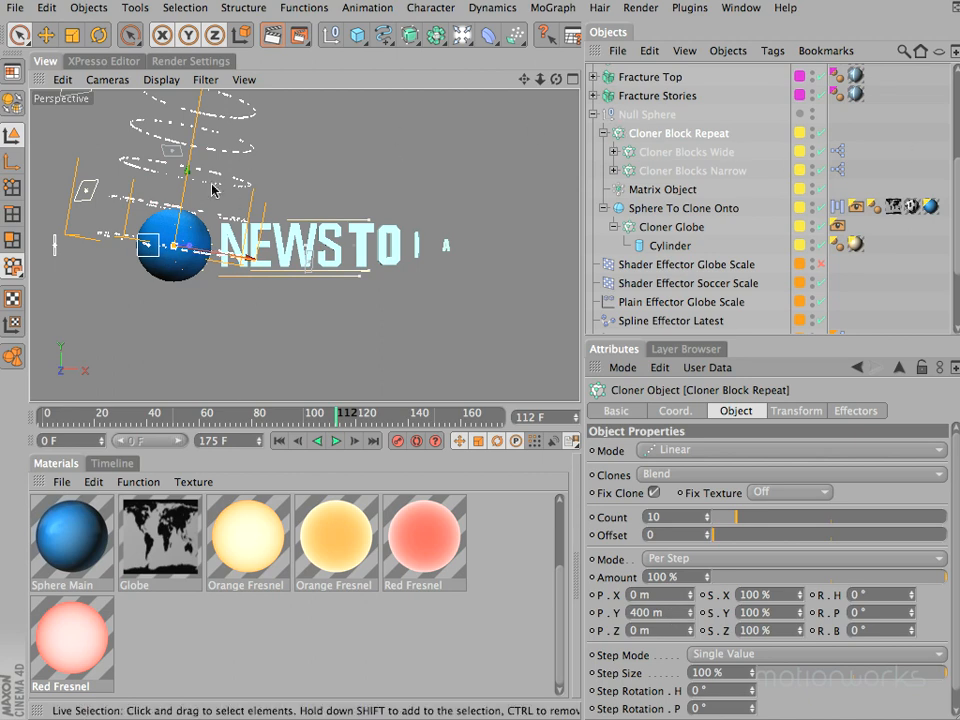
{"action": "left_click_drag", "start_coordinate": [189, 170], "coordinate": [165, 301]}
{"action": "key", "text": "super+z"}
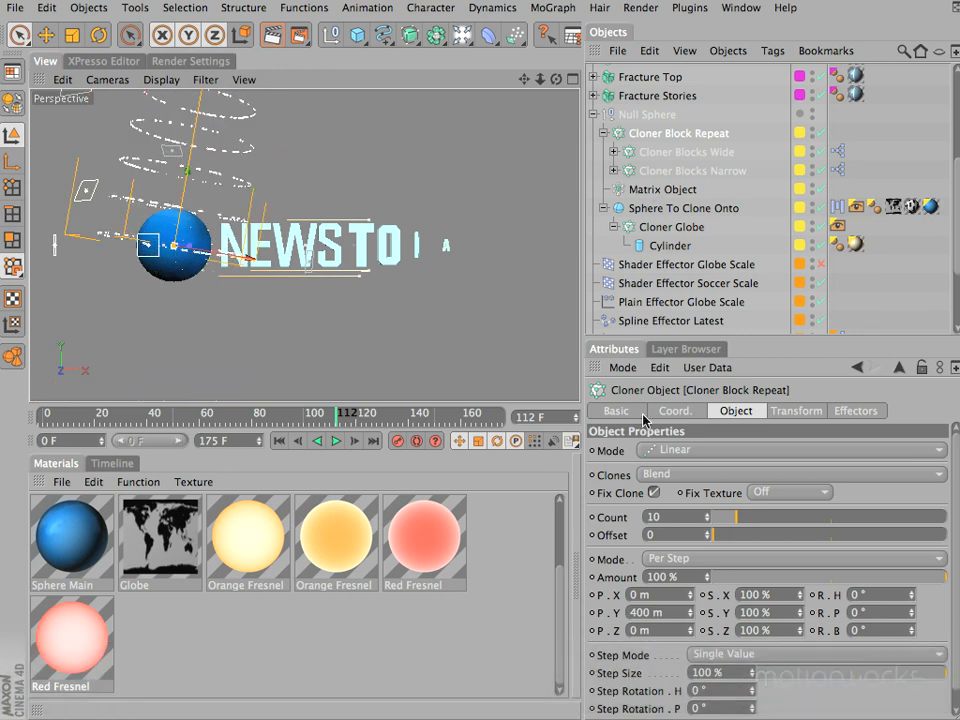
Set the Y position in Cloner Block Repeat's Transform properties to -1800 m
{"action": "left_click", "coordinate": [787, 410]}
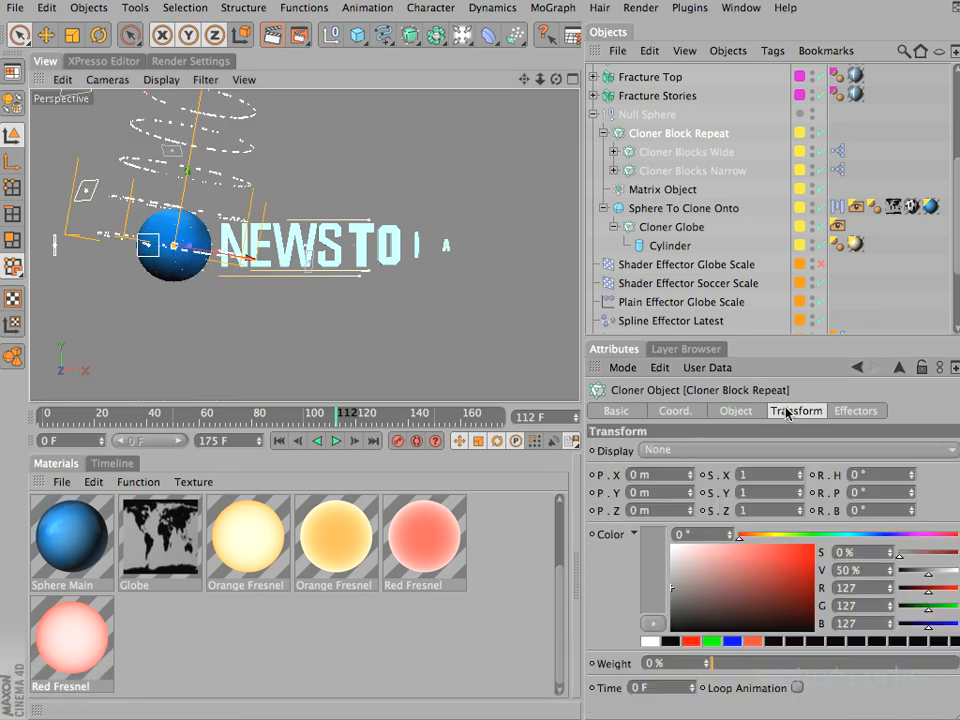
{"action": "left_click", "coordinate": [666, 492]}
{"action": "type", "text": "-1000"}
{"action": "key", "text": "KP_Enter"}
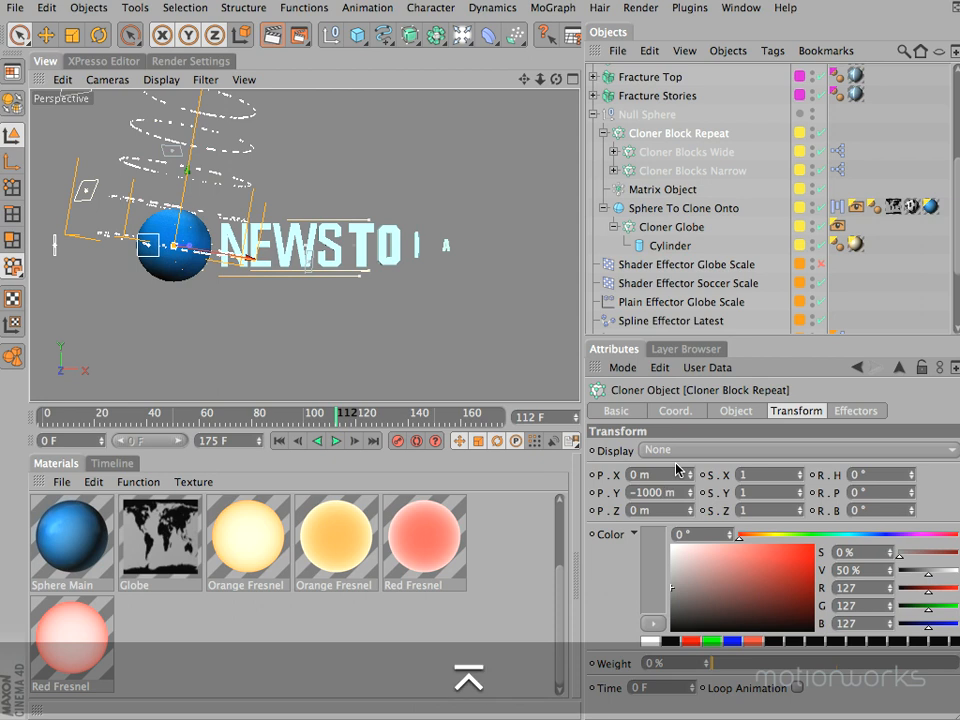
{"action": "left_click", "coordinate": [676, 491]}
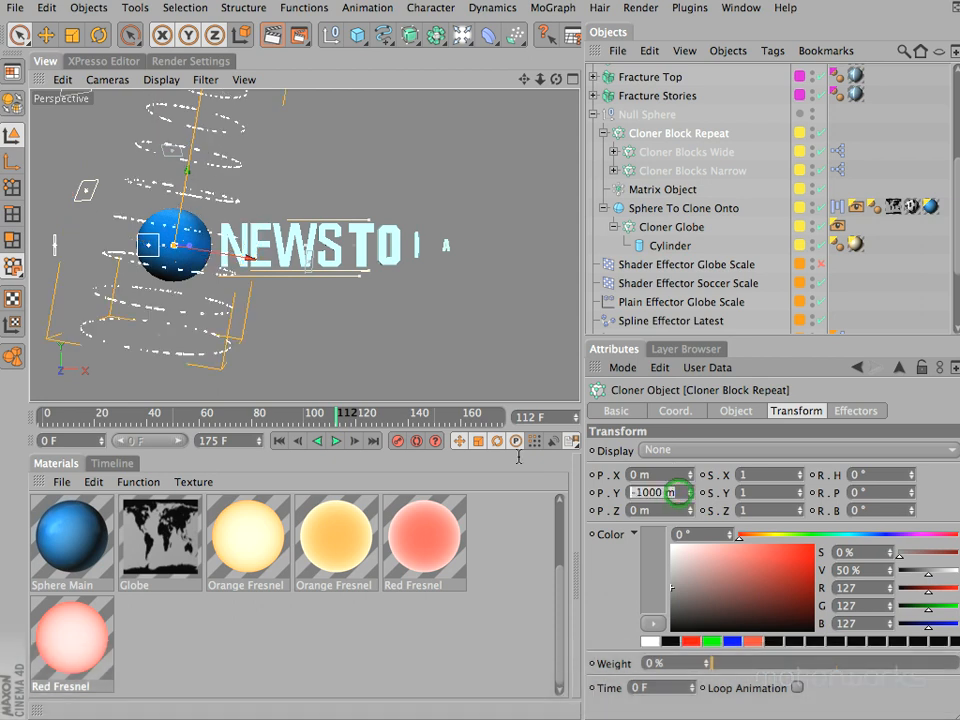
{"action": "type", "text": "-2000"}
{"action": "key", "text": "KP_Enter"}
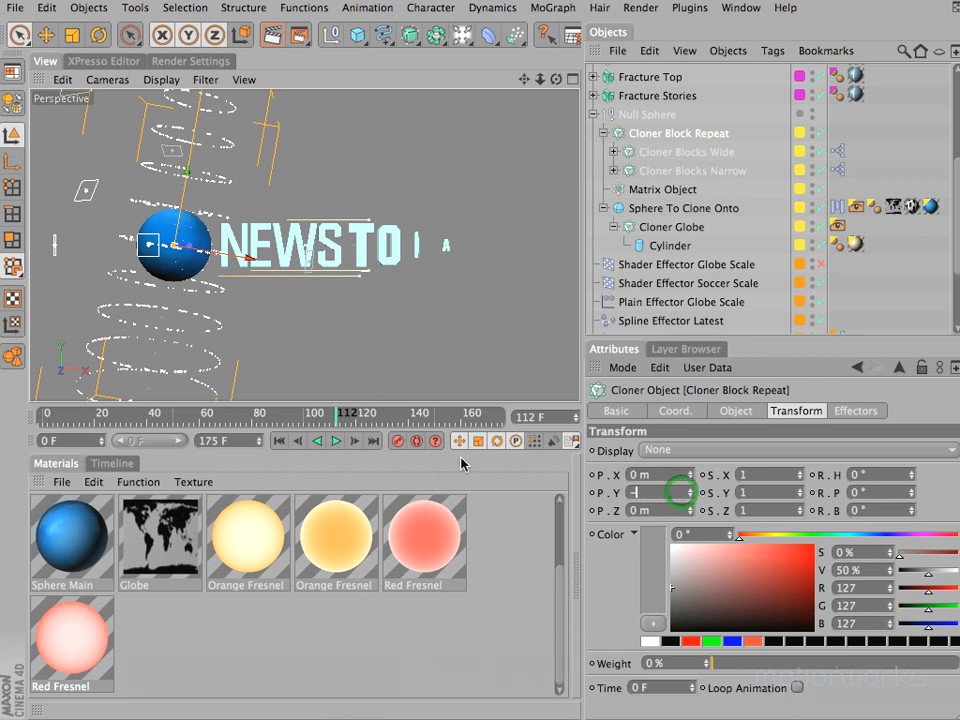
{"action": "type", "text": "1800"}
{"action": "key", "text": "Return"}
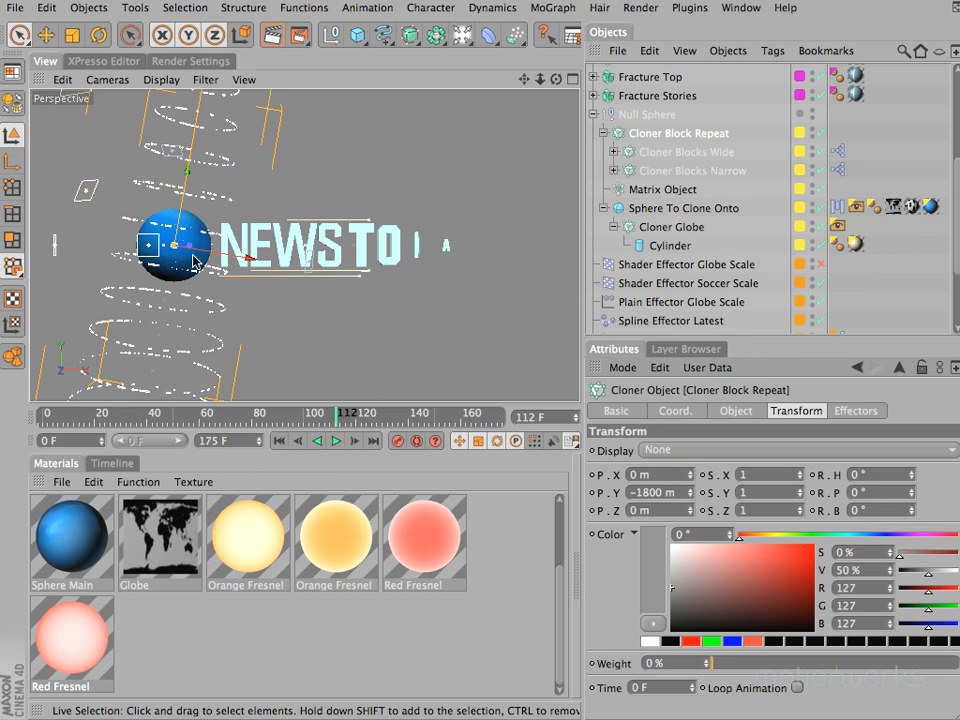
Check the stacked rings at frames 81, 67 and 156, and disable the Matrix Object
{"action": "left_click", "coordinate": [257, 413]}
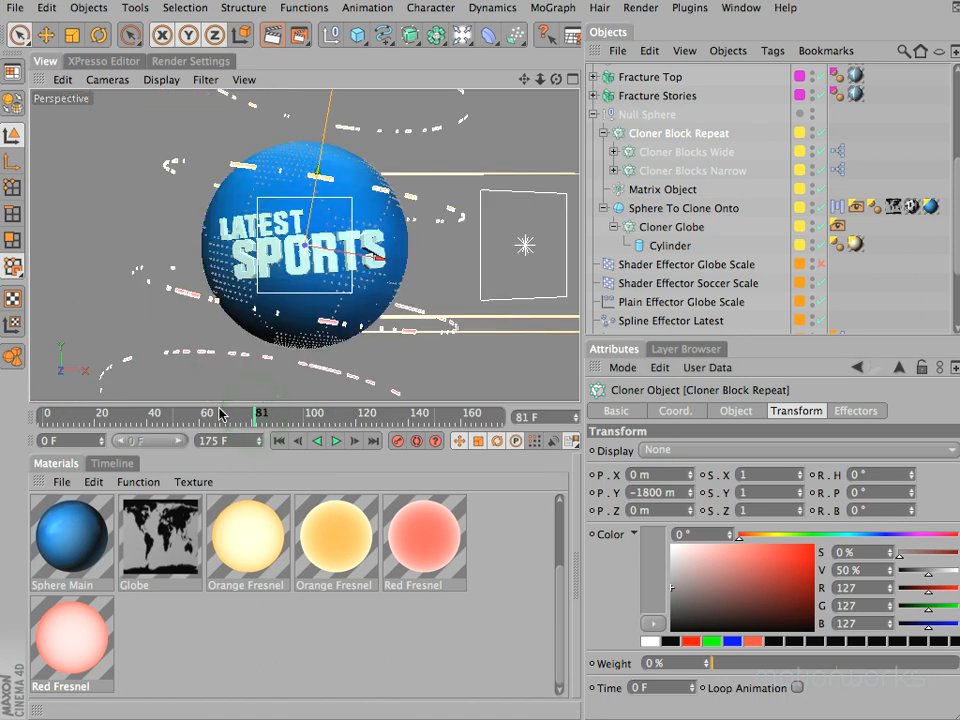
{"action": "left_click", "coordinate": [222, 413]}
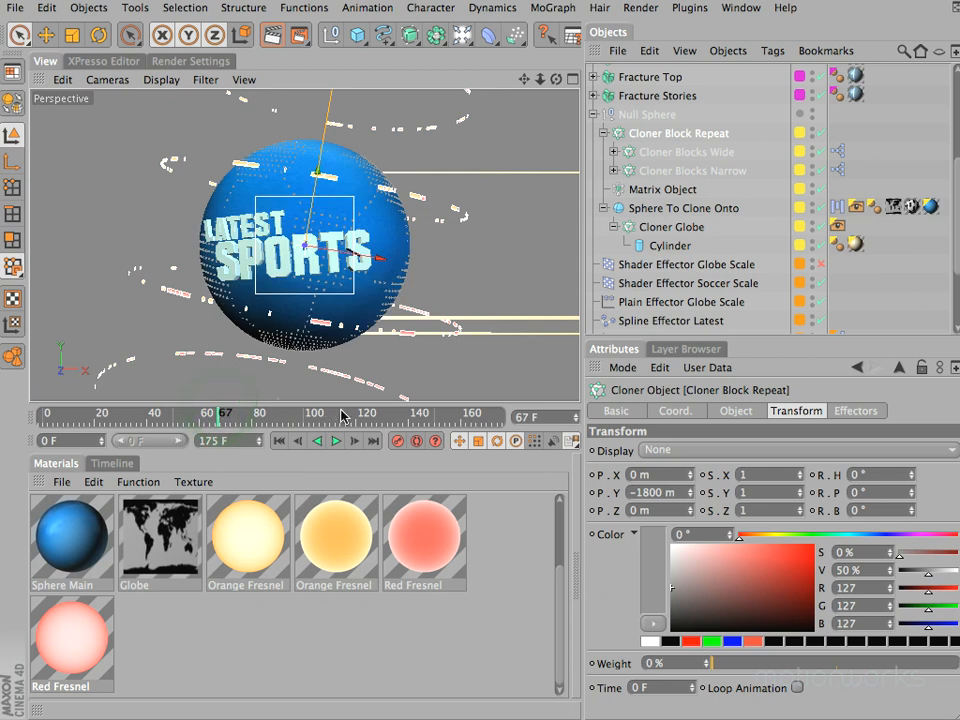
{"action": "left_click", "coordinate": [458, 413]}
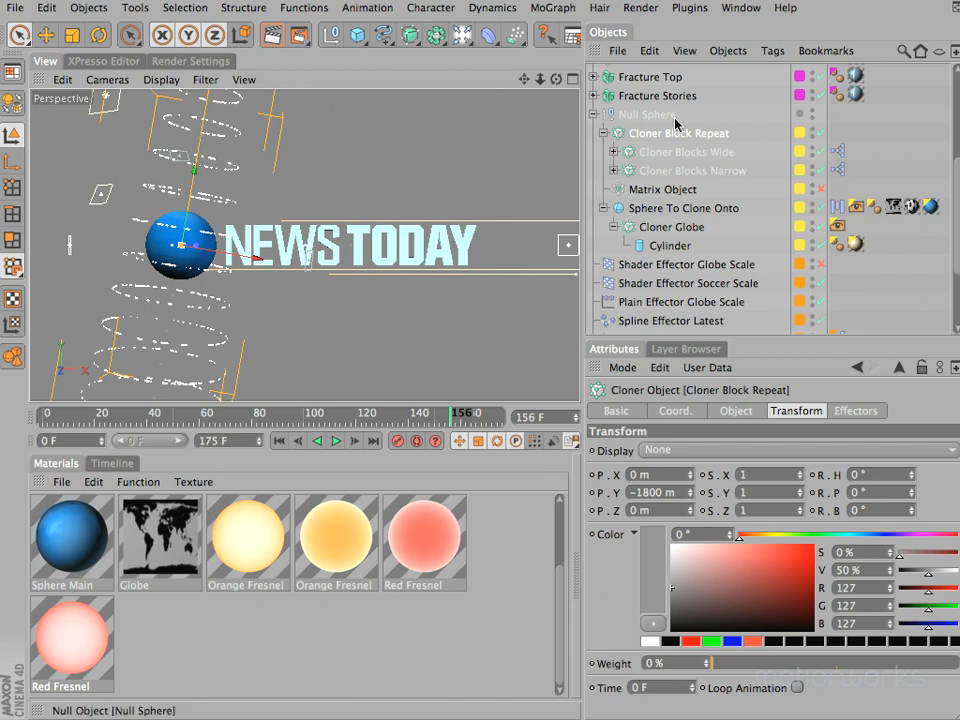
Show the object properties of Cloner Block Repeat and collapse the Sphere To Clone Onto hierarchy
{"action": "left_click", "coordinate": [665, 128]}
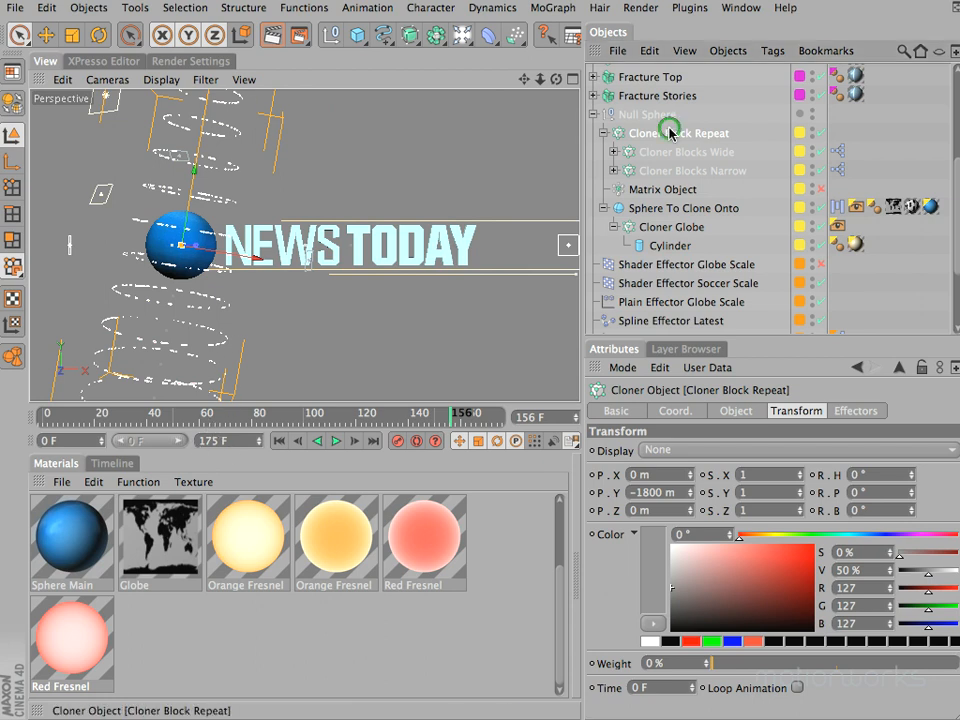
{"action": "left_click", "coordinate": [740, 410]}
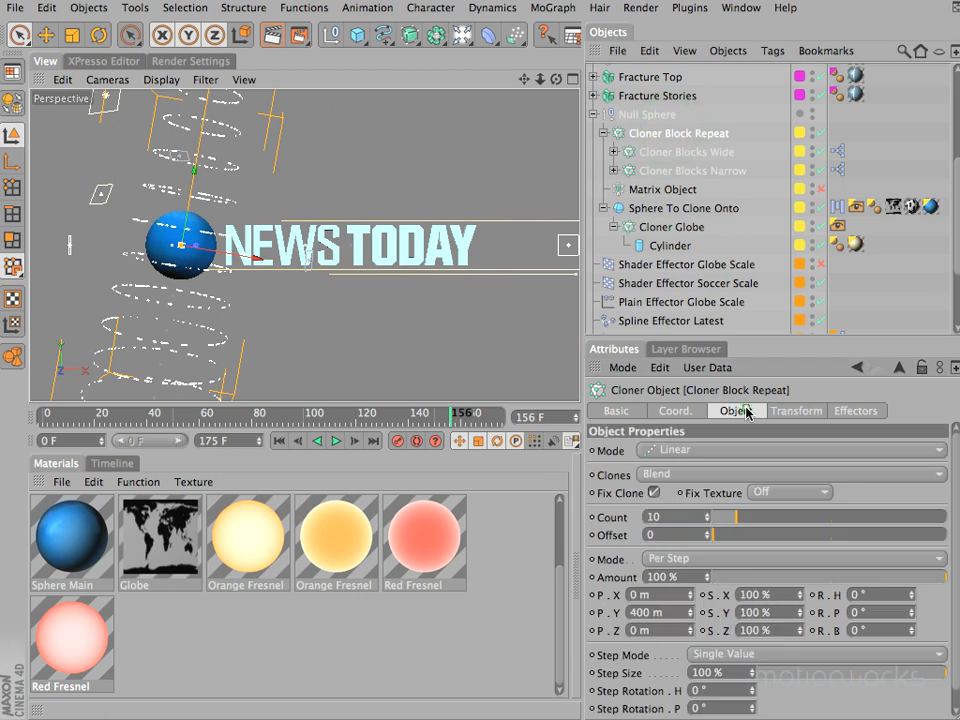
{"action": "left_click", "coordinate": [952, 459]}
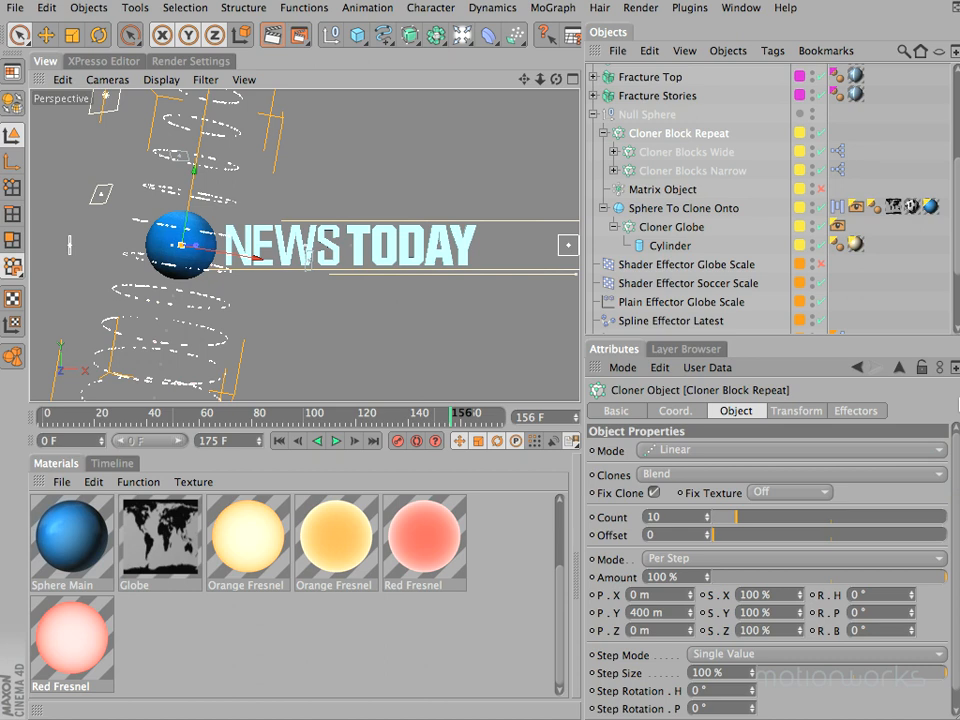
{"action": "left_click", "coordinate": [603, 208]}
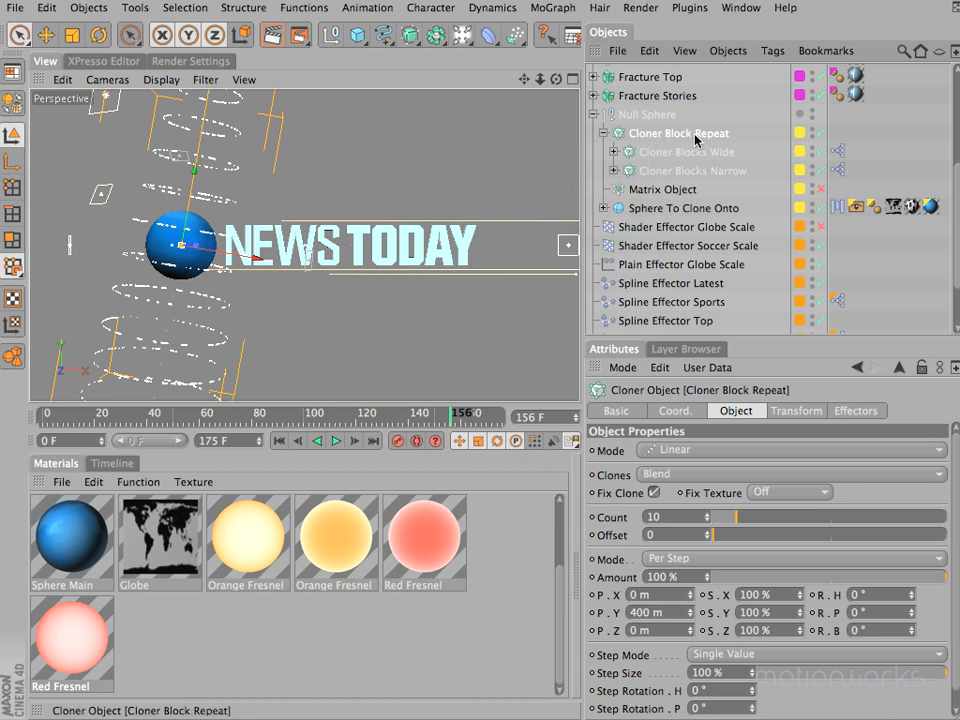
Add a Random Effector to Cloner Block Repeat and rename it Random Blocks
{"action": "left_click", "coordinate": [553, 8]}
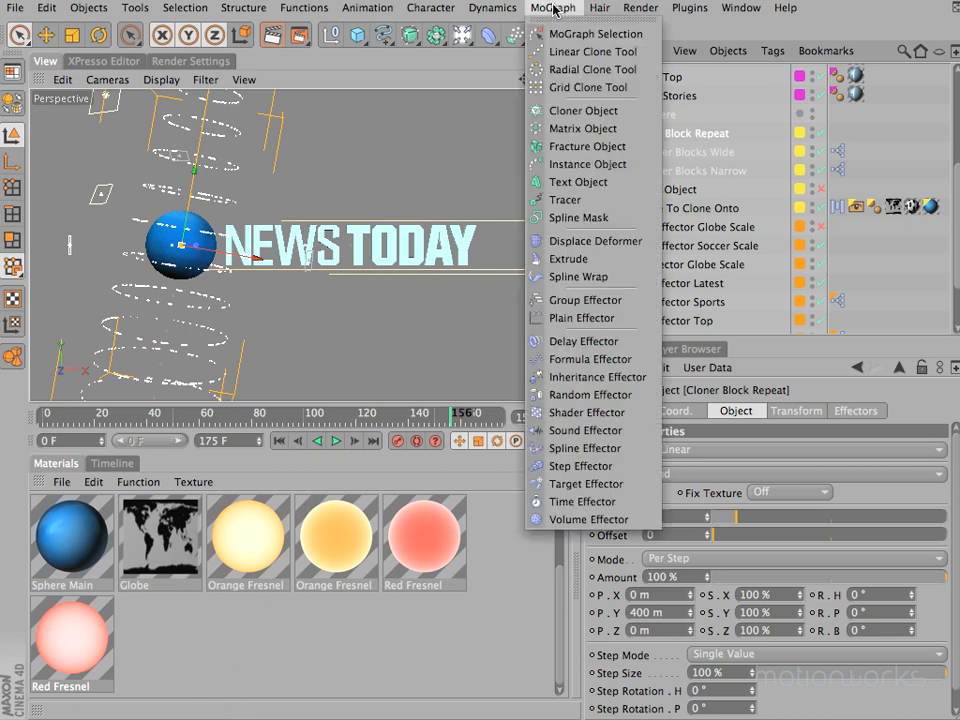
{"action": "left_click", "coordinate": [562, 394]}
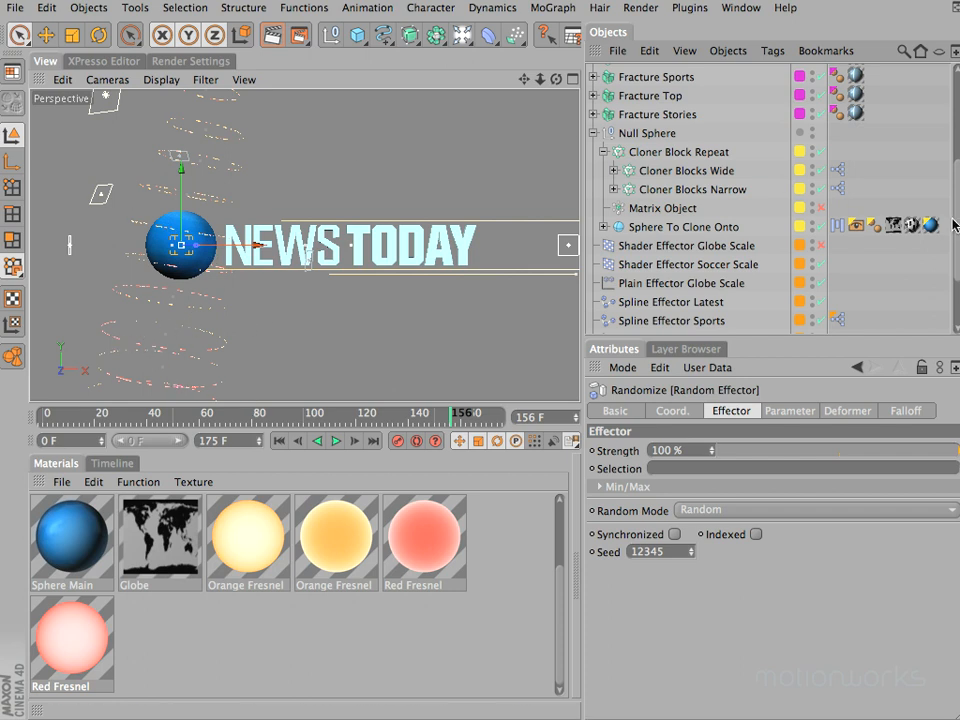
{"action": "scroll", "coordinate": [715, 168], "scroll_direction": "up", "scroll_amount": 4}
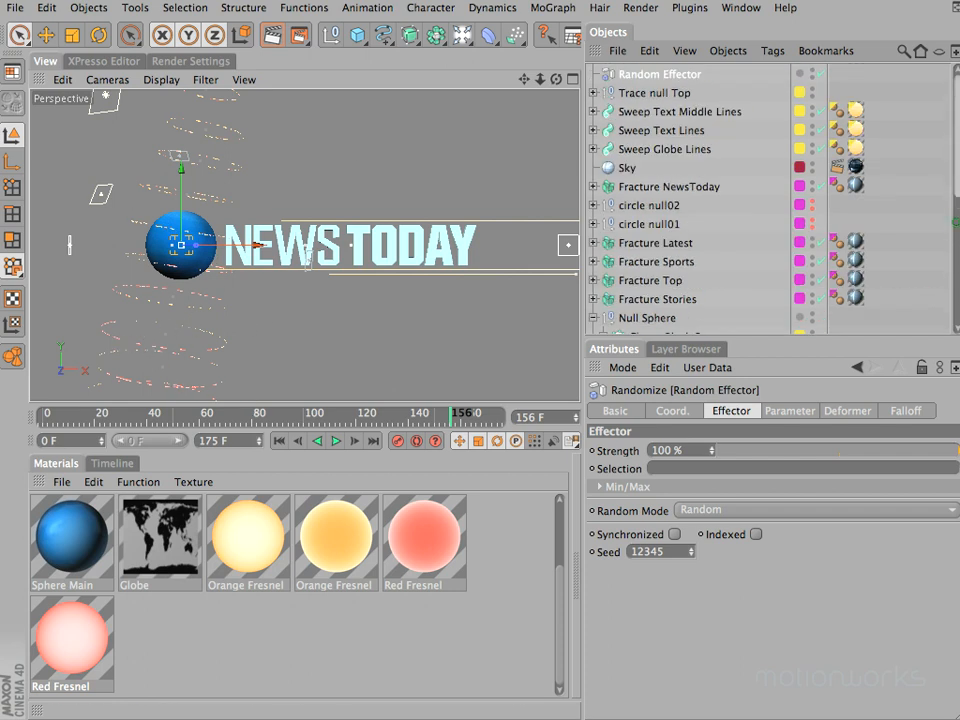
{"action": "double_click", "coordinate": [673, 75]}
{"action": "double_click", "coordinate": [683, 74]}
{"action": "type", "text": "Blocks"}
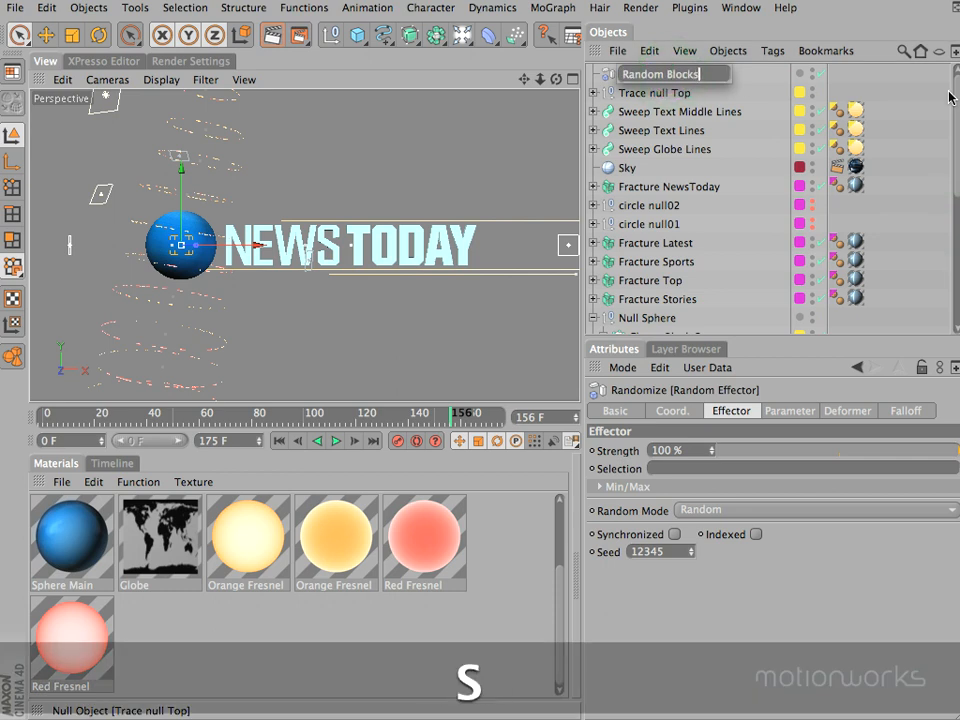
{"action": "key", "text": "Return"}
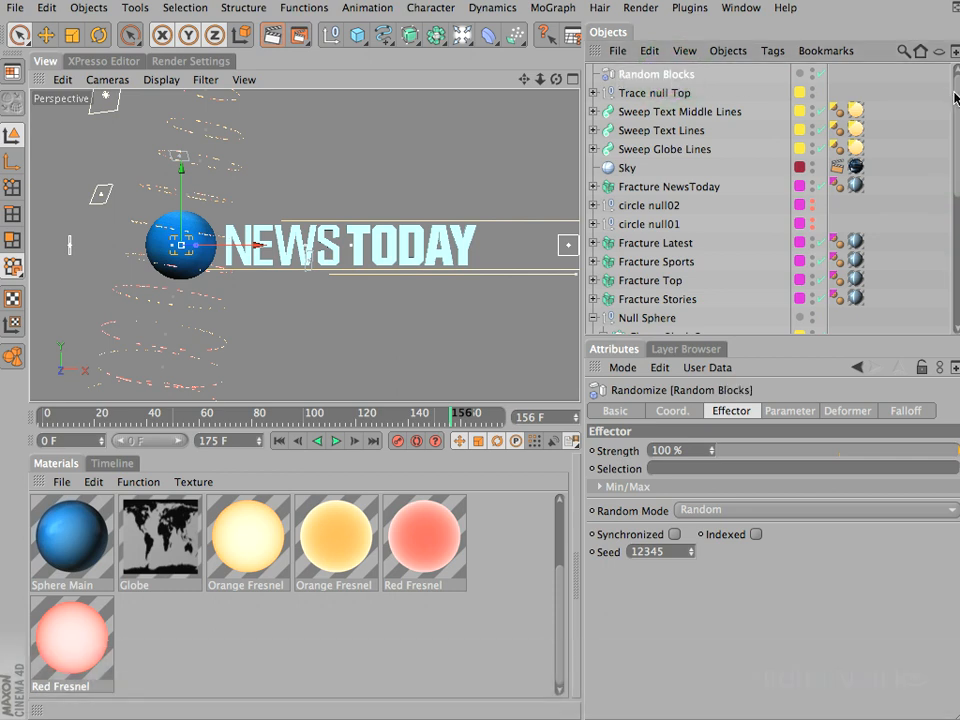
Move Random Blocks below Plain Effector Cylinder ScaleDown at the end of the object list and assign it to the Effectors layer
{"action": "left_click_drag", "start_coordinate": [769, 338], "coordinate": [796, 628]}
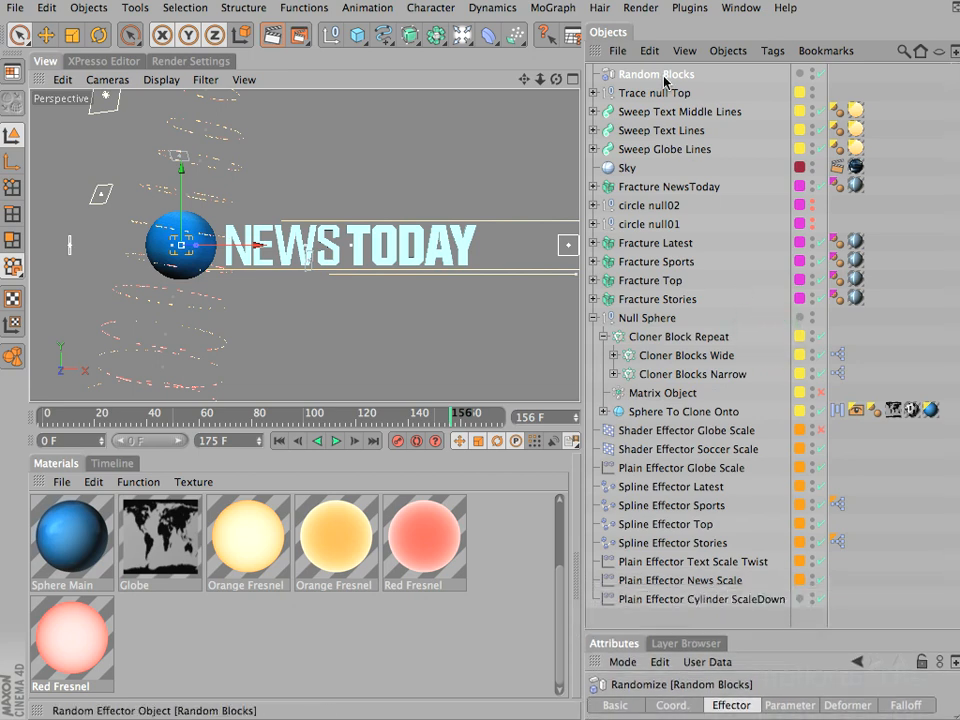
{"action": "left_click_drag", "start_coordinate": [646, 75], "coordinate": [630, 612]}
{"action": "left_click_drag", "start_coordinate": [767, 628], "coordinate": [780, 348]}
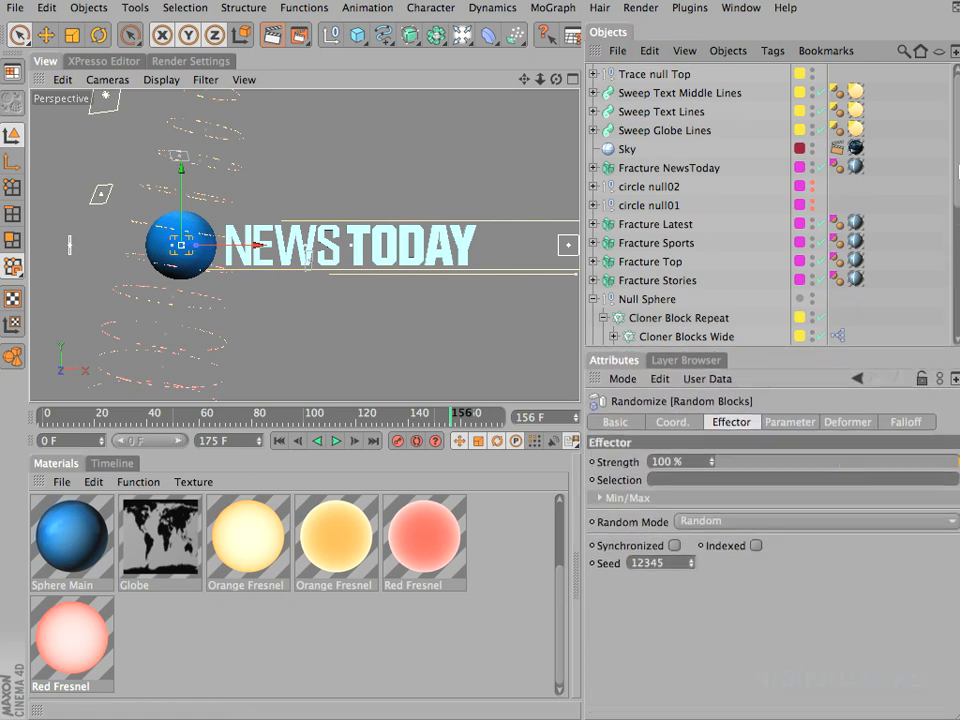
{"action": "scroll", "coordinate": [945, 332], "scroll_direction": "down", "scroll_amount": 5}
{"action": "left_click_drag", "start_coordinate": [655, 340], "coordinate": [640, 427]}
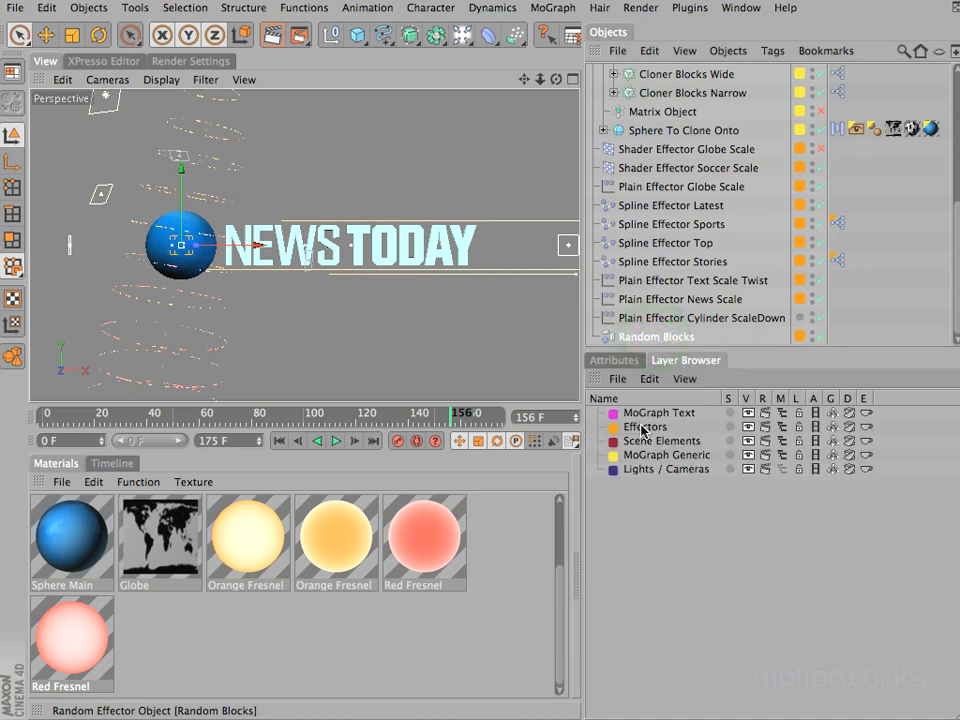
Turn off the position variation in Random Blocks' parameters and set Modify Clone to 100%
{"action": "left_click", "coordinate": [617, 360]}
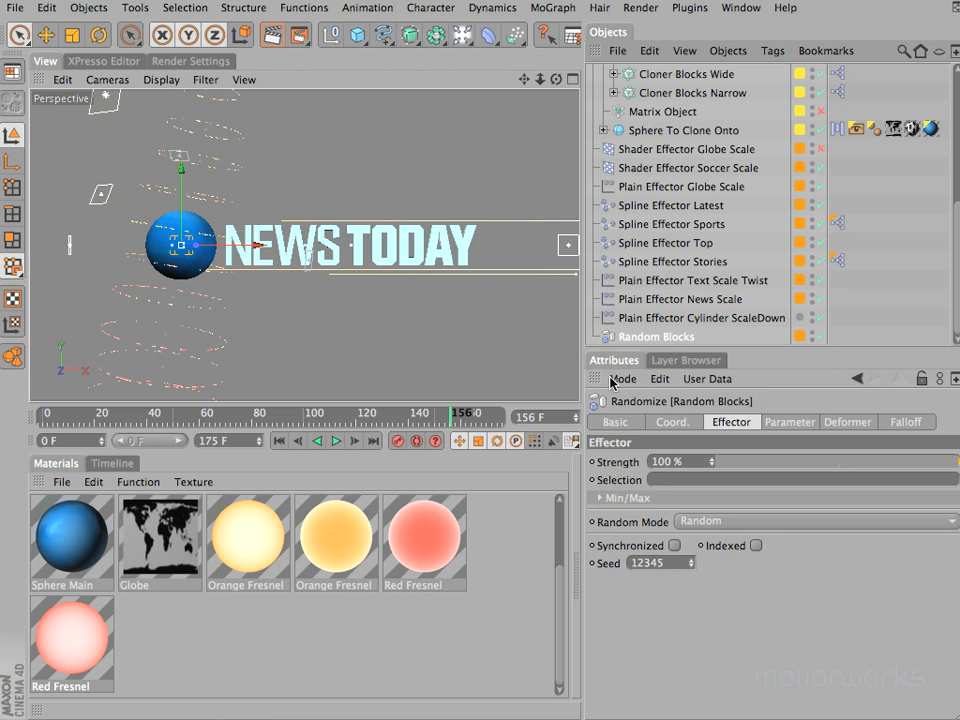
{"action": "left_click", "coordinate": [775, 421]}
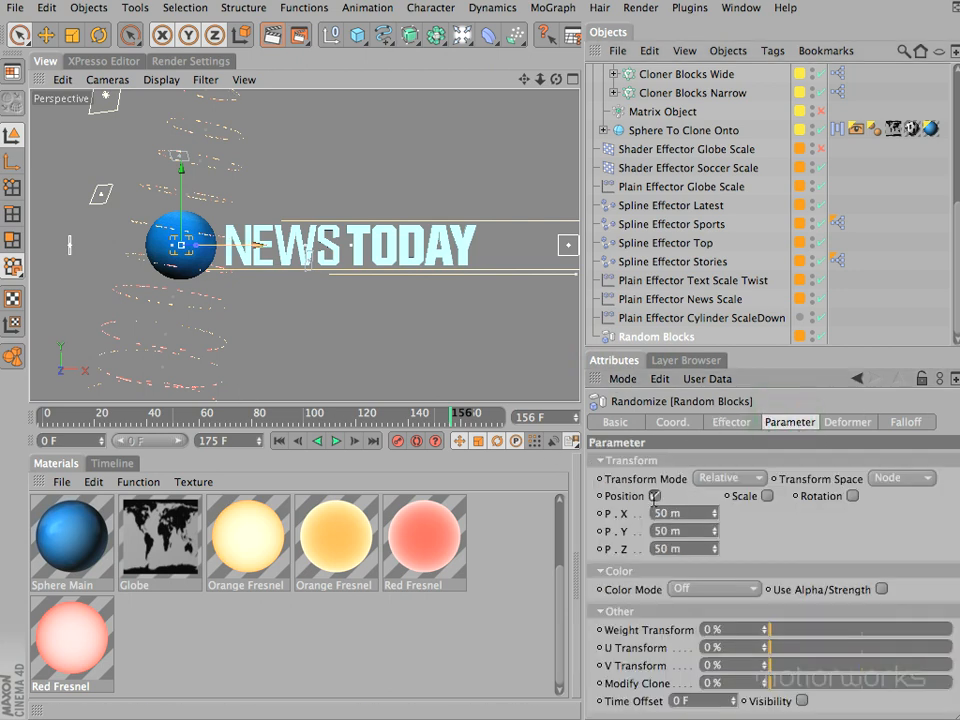
{"action": "mouse_move", "coordinate": [716, 533]}
{"action": "left_mouse_down"}
{"action": "mouse_move", "coordinate": [716, 525]}
{"action": "mouse_move", "coordinate": [713, 607]}
{"action": "mouse_move", "coordinate": [718, 521]}
{"action": "left_mouse_up"}
{"action": "key", "text": "super+z"}
{"action": "left_click", "coordinate": [655, 496]}
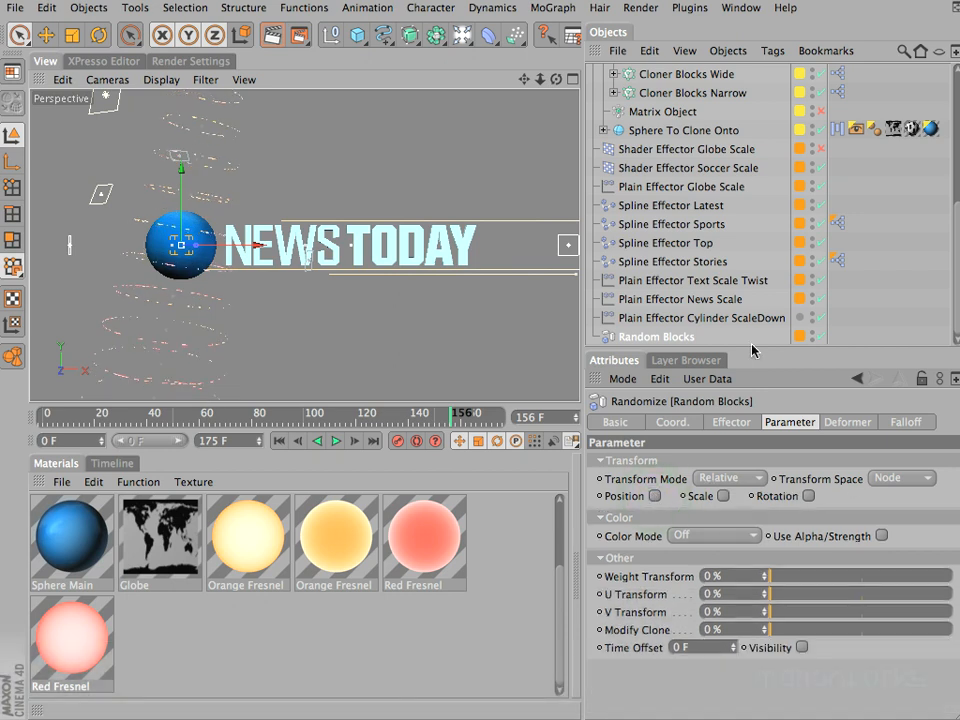
{"action": "left_click_drag", "start_coordinate": [750, 349], "coordinate": [750, 329]}
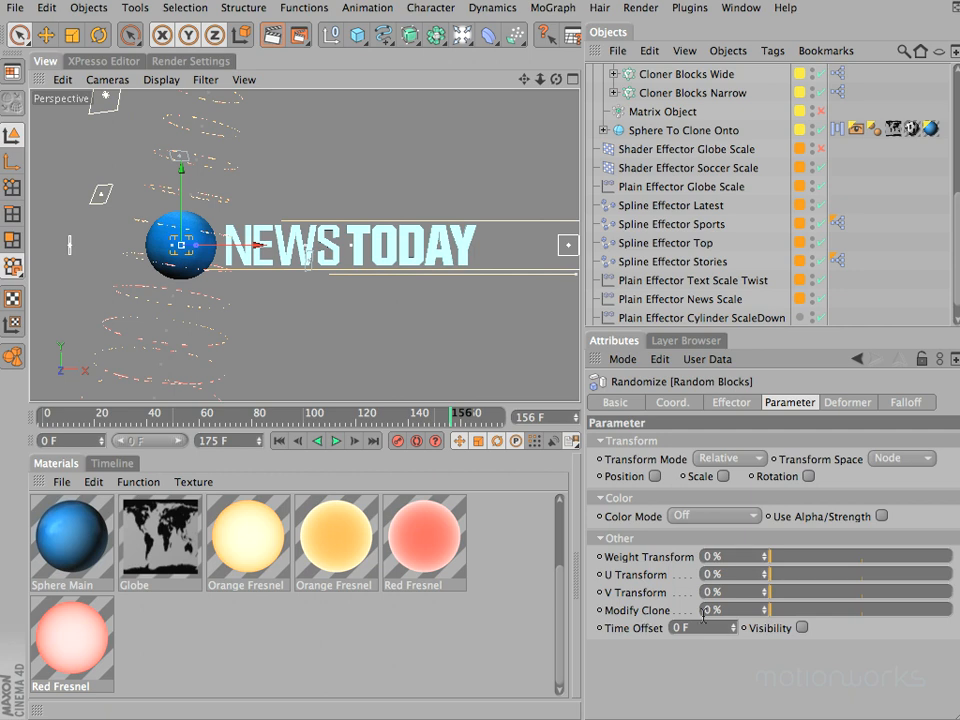
{"action": "left_click_drag", "start_coordinate": [771, 617], "coordinate": [958, 620]}
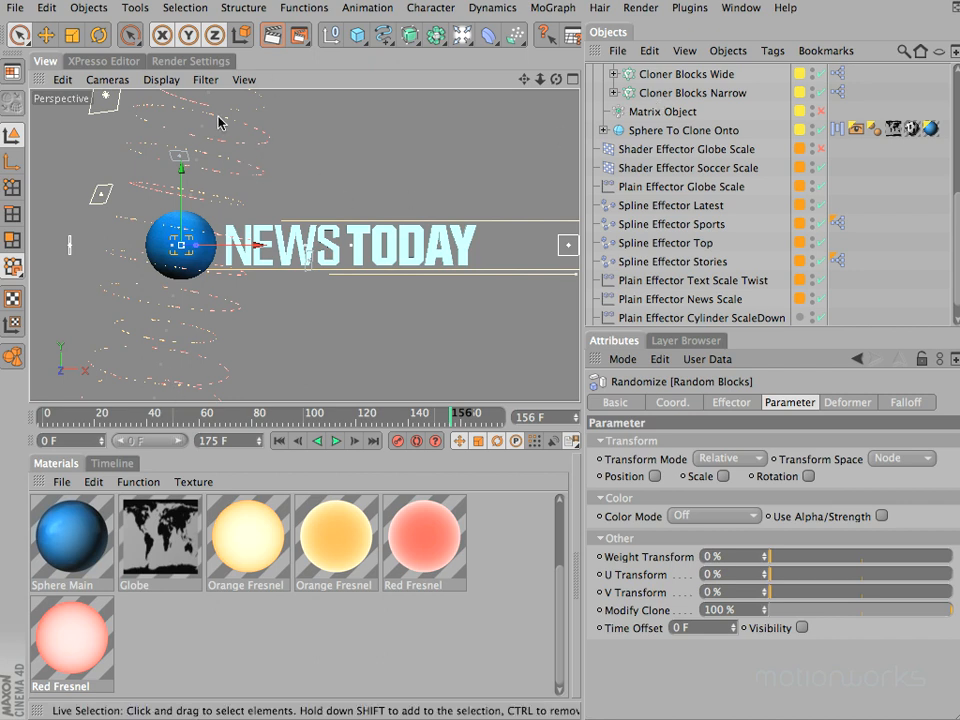
Scrub the animation to frame 149 and set the Seed of Random Blocks to 12350
{"action": "left_click_drag", "start_coordinate": [445, 414], "coordinate": [389, 414]}
{"action": "left_click_drag", "start_coordinate": [375, 415], "coordinate": [433, 421]}
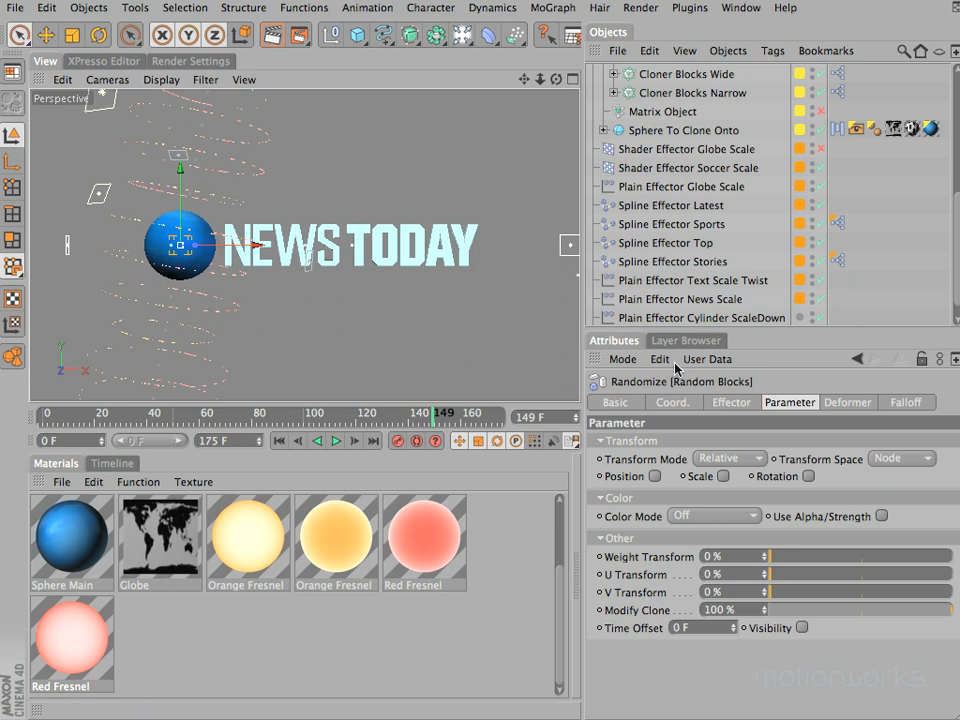
{"action": "left_click", "coordinate": [738, 404]}
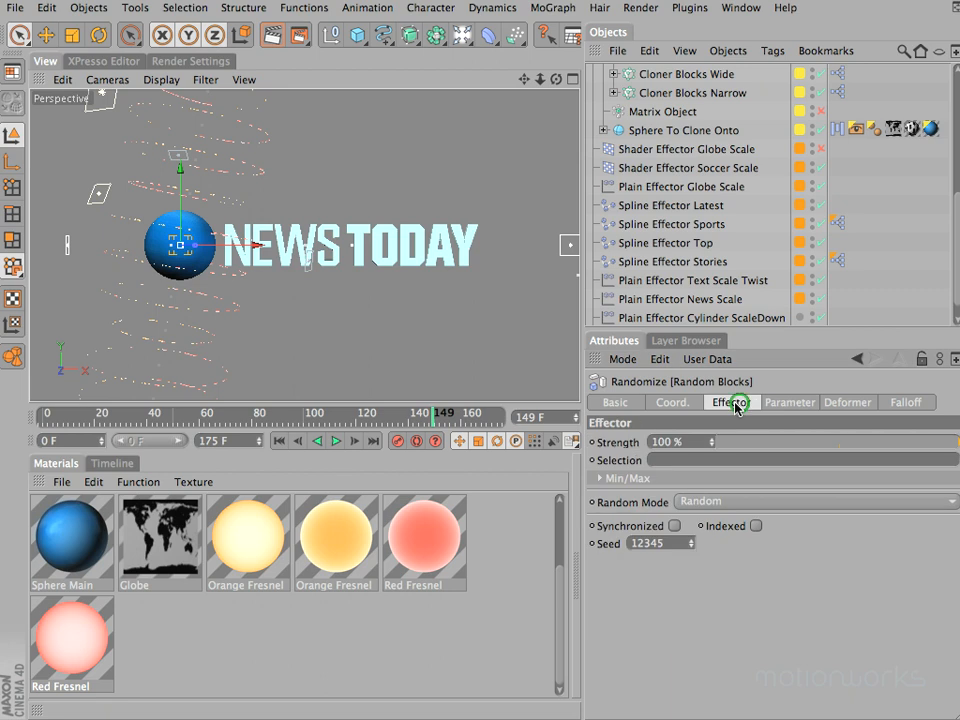
{"action": "left_click", "coordinate": [691, 541]}
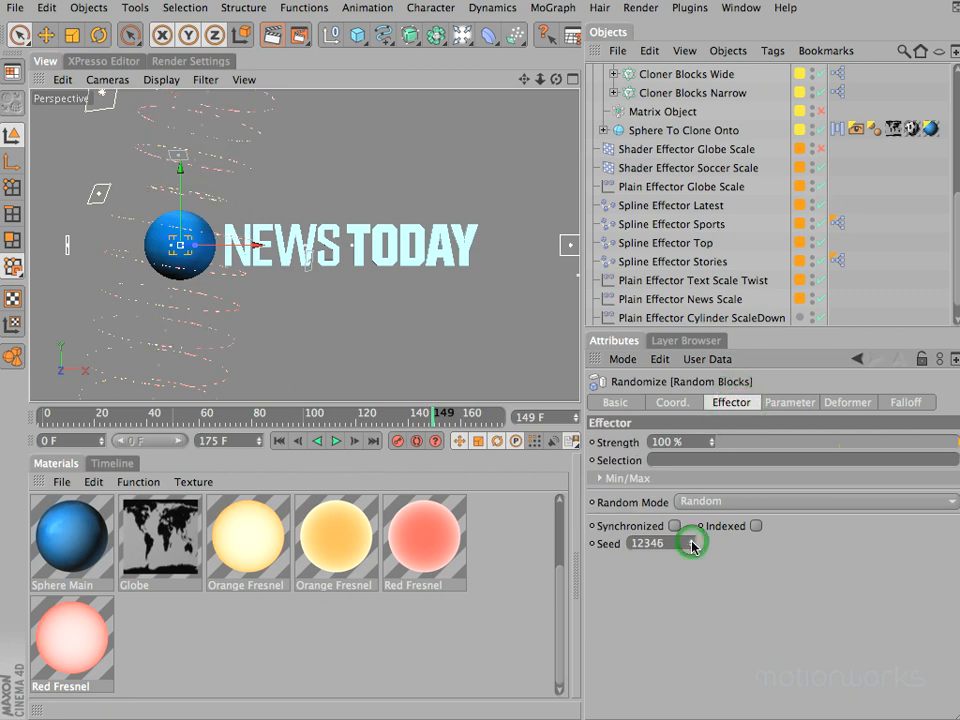
{"action": "left_click", "coordinate": [691, 541]}
{"action": "left_click", "coordinate": [691, 541]}
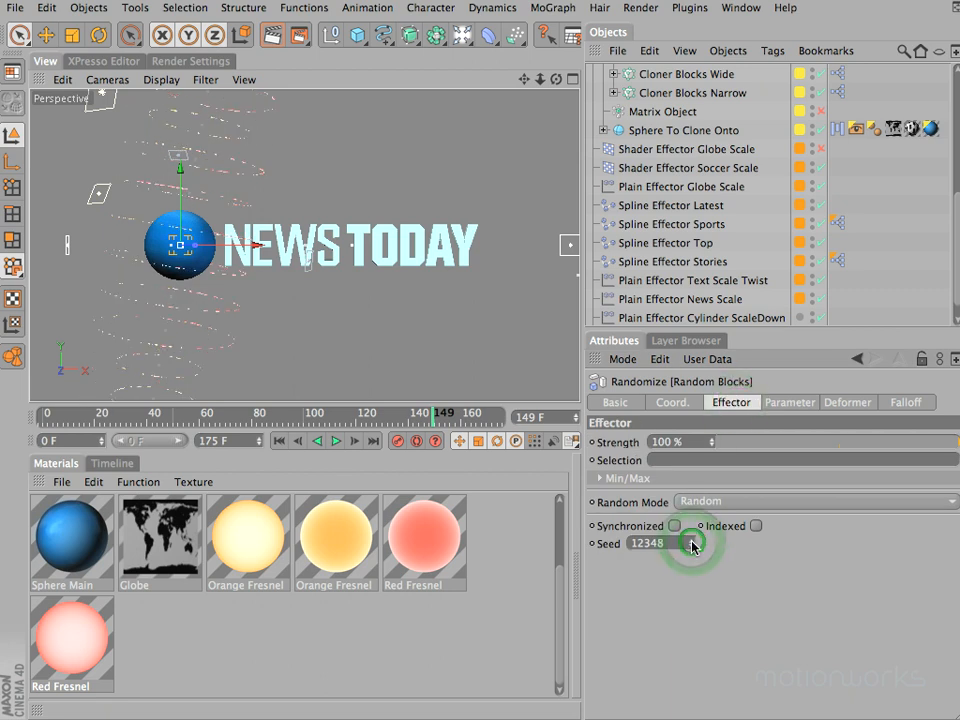
{"action": "left_click", "coordinate": [691, 541]}
{"action": "left_click", "coordinate": [691, 541]}
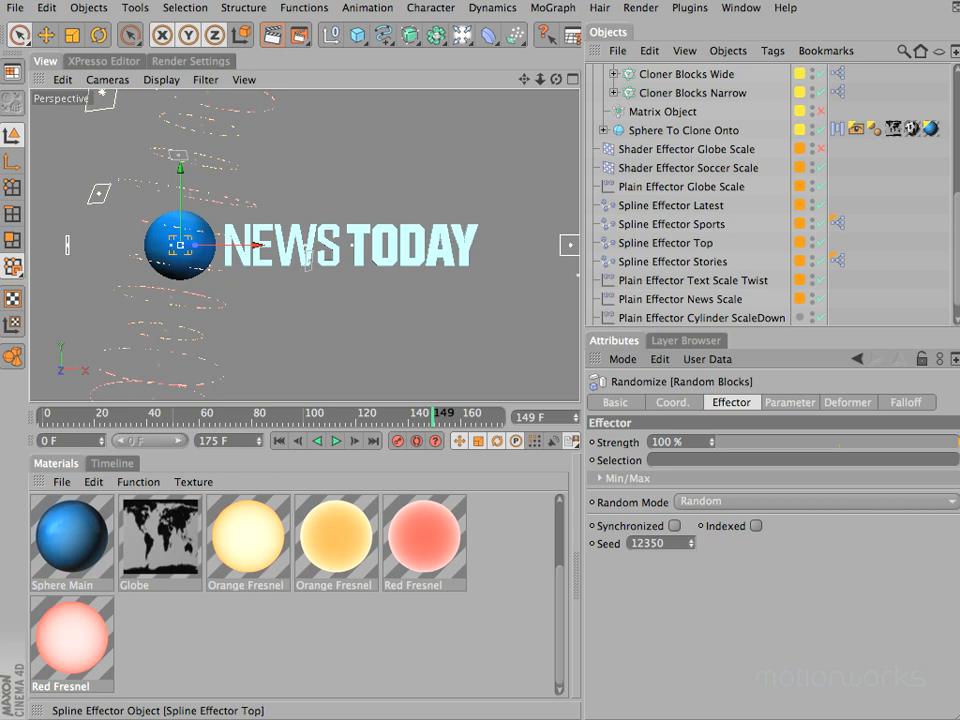
Render the view at frames 149 and 52 to check the randomized block rings around the globe
{"action": "left_click", "coordinate": [272, 37]}
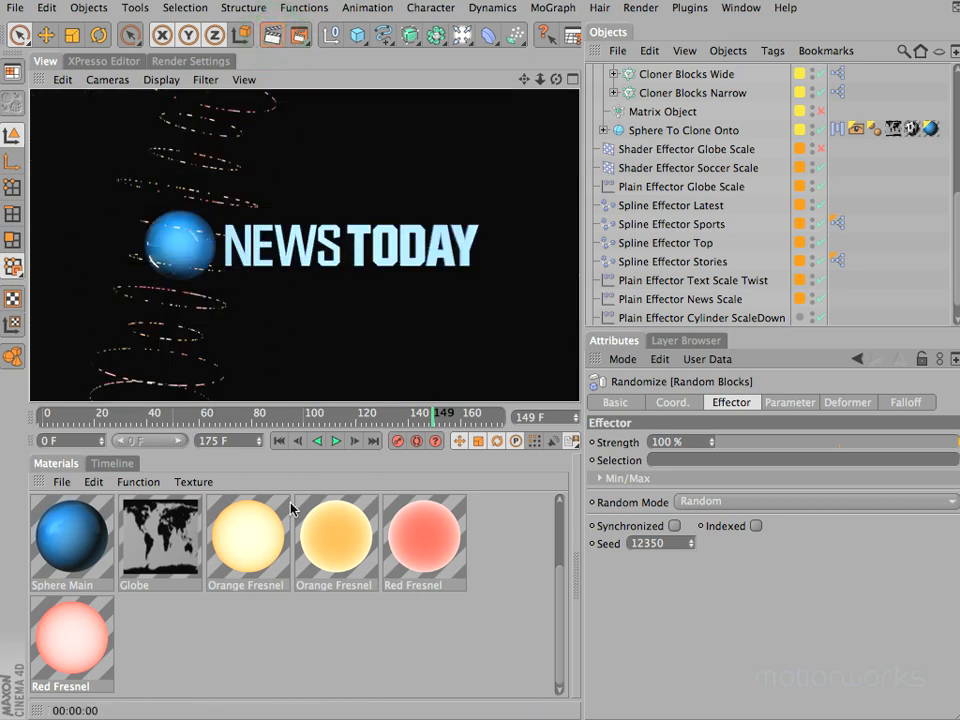
{"action": "left_click", "coordinate": [432, 412]}
{"action": "mouse_move", "coordinate": [432, 412]}
{"action": "left_mouse_down"}
{"action": "mouse_move", "coordinate": [349, 429]}
{"action": "mouse_move", "coordinate": [182, 425]}
{"action": "left_mouse_up"}
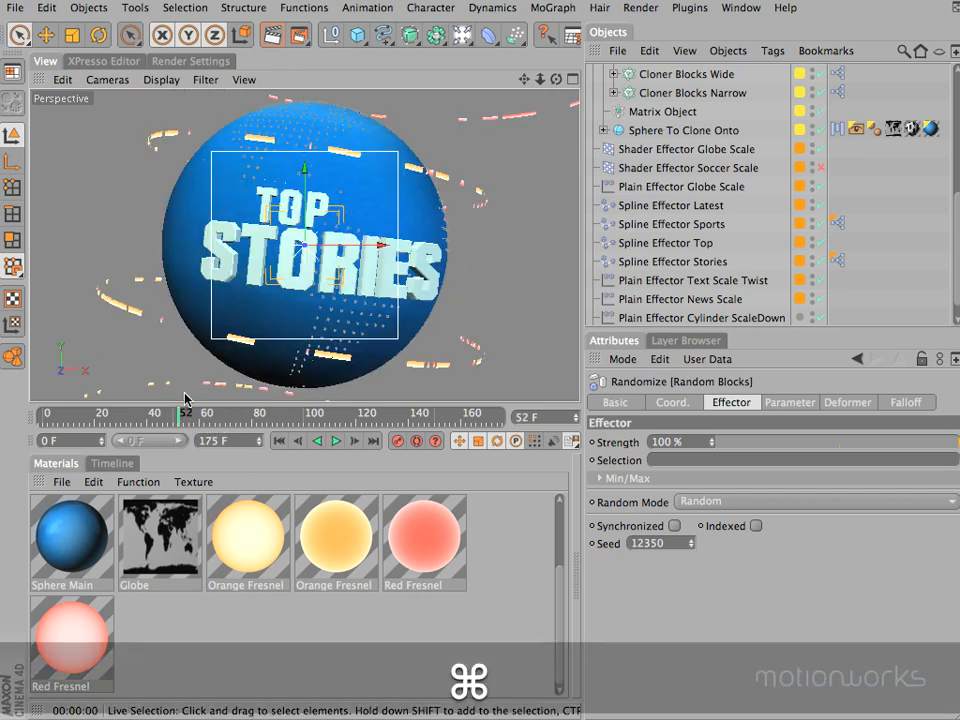
{"action": "key", "text": "super+r"}
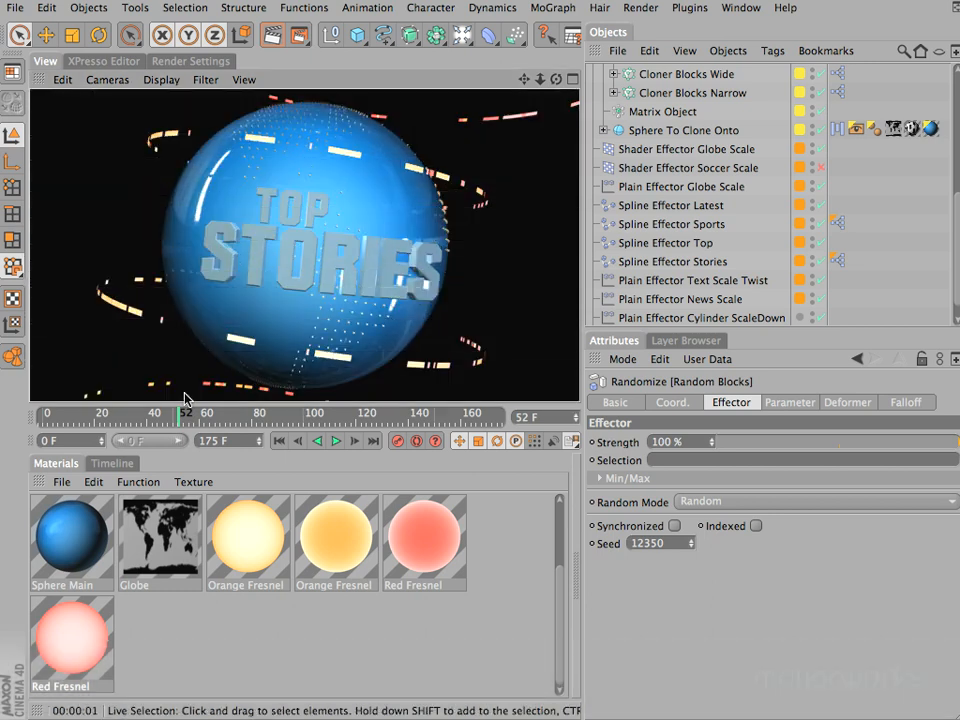